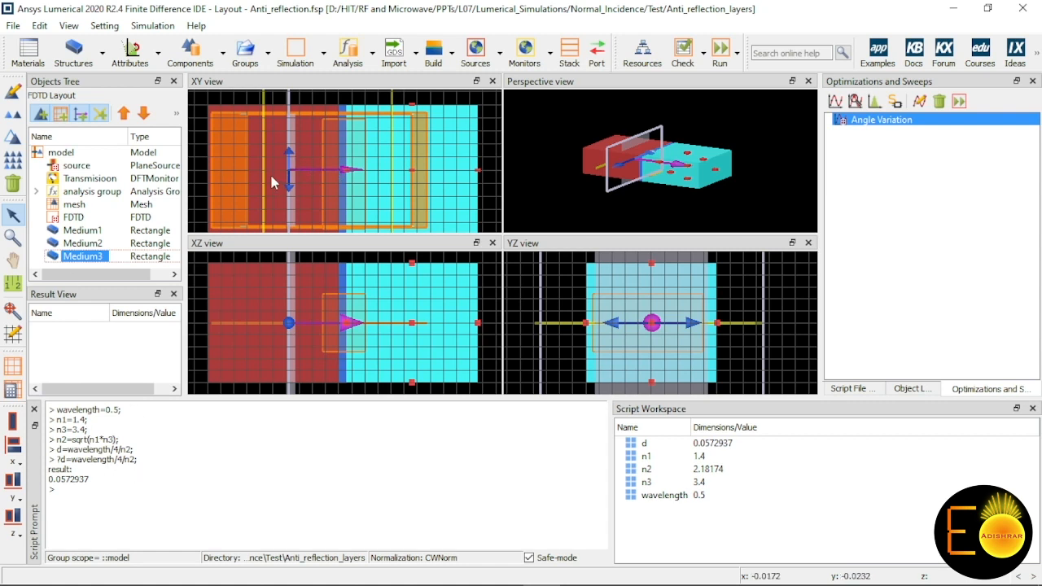
Step: Review the analysis group's setup variables, analysis results and analysis script
click(37, 191)
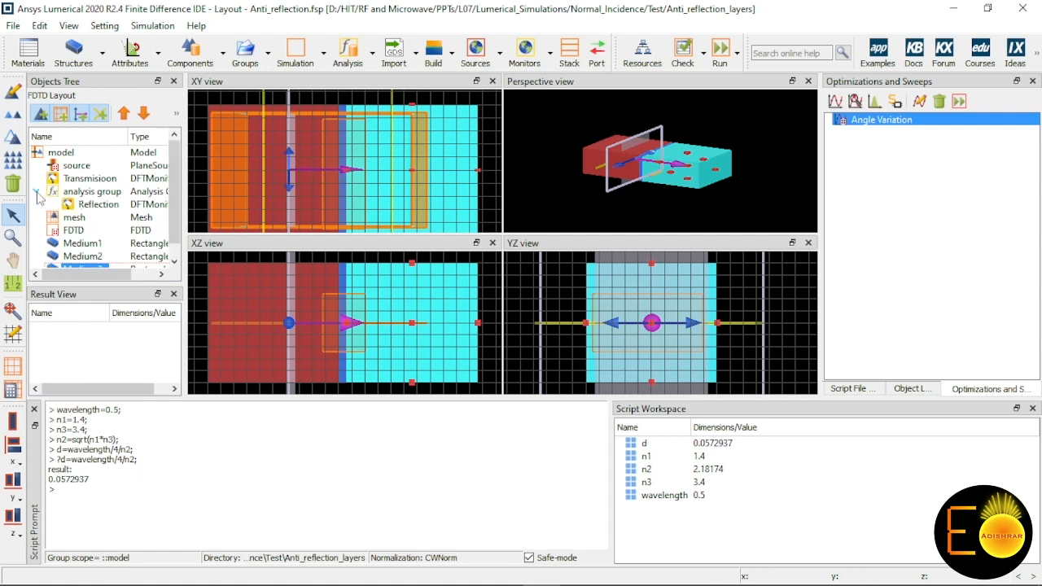
right_click(98, 197)
click(135, 201)
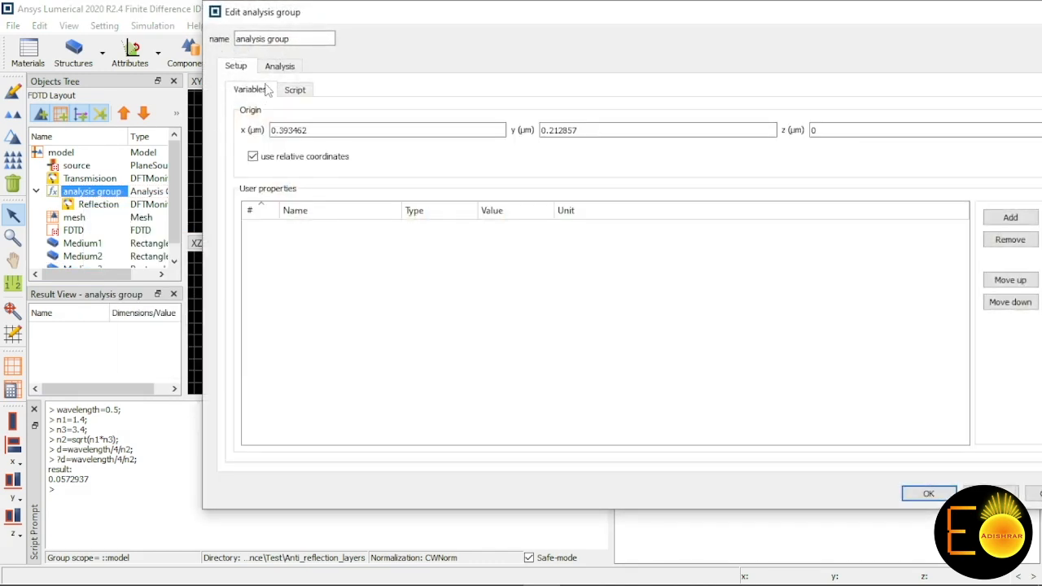
click(280, 66)
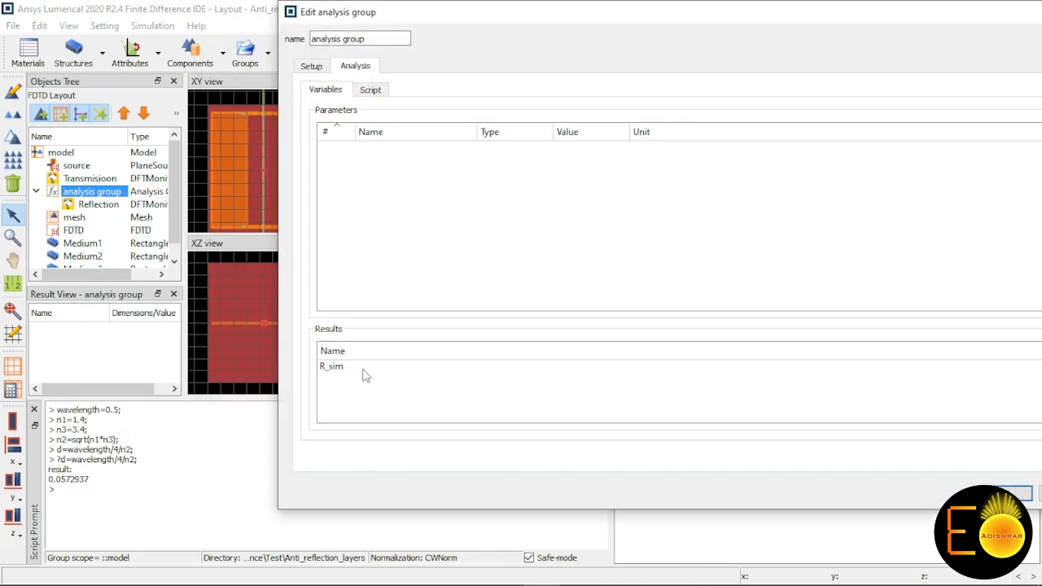
click(372, 90)
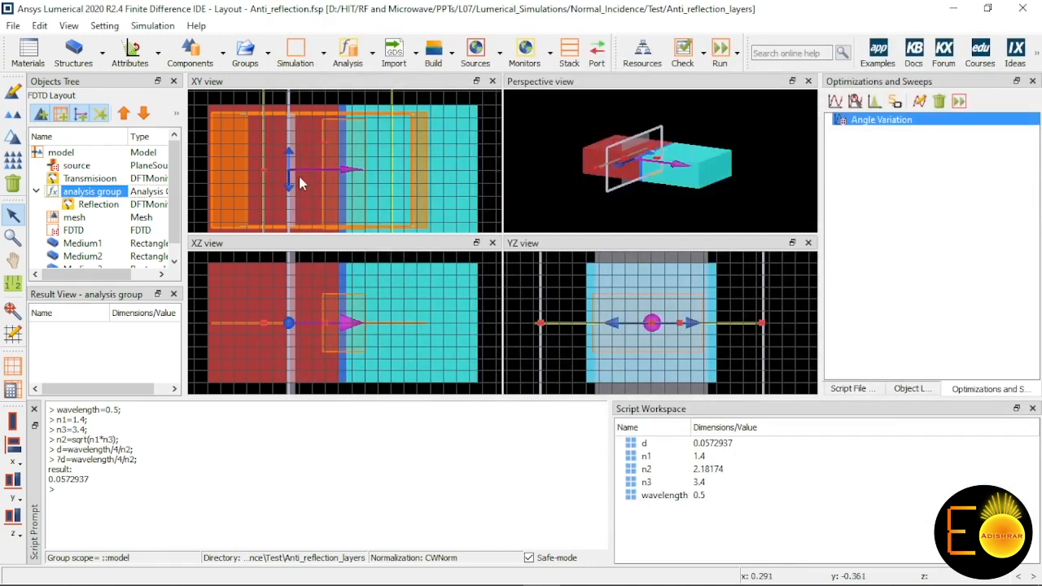
click(1000, 494)
Step: Review the parameter range and result definition of the Angle Variation sweep without changing them
right_click(873, 124)
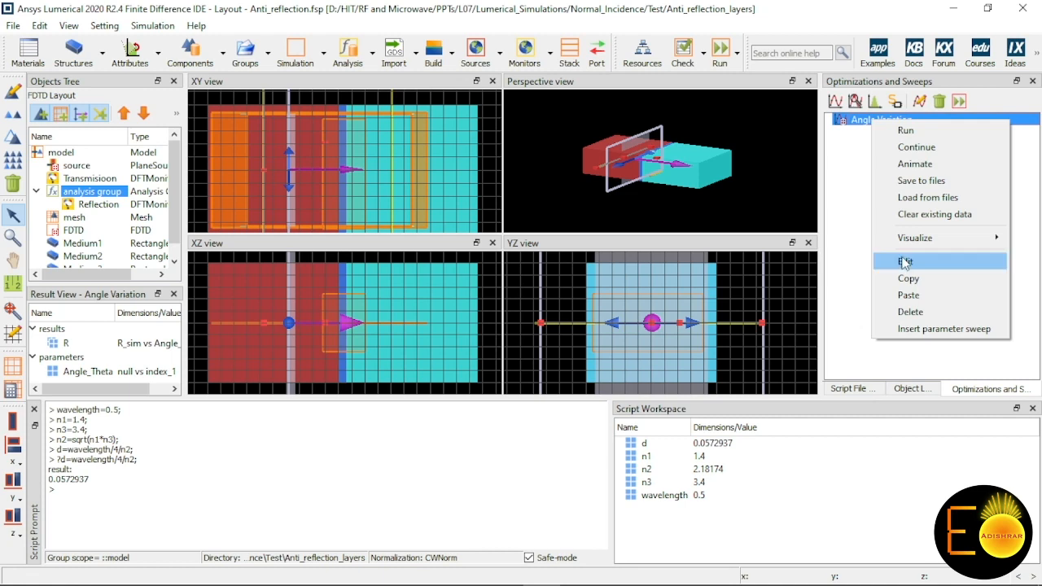
click(870, 260)
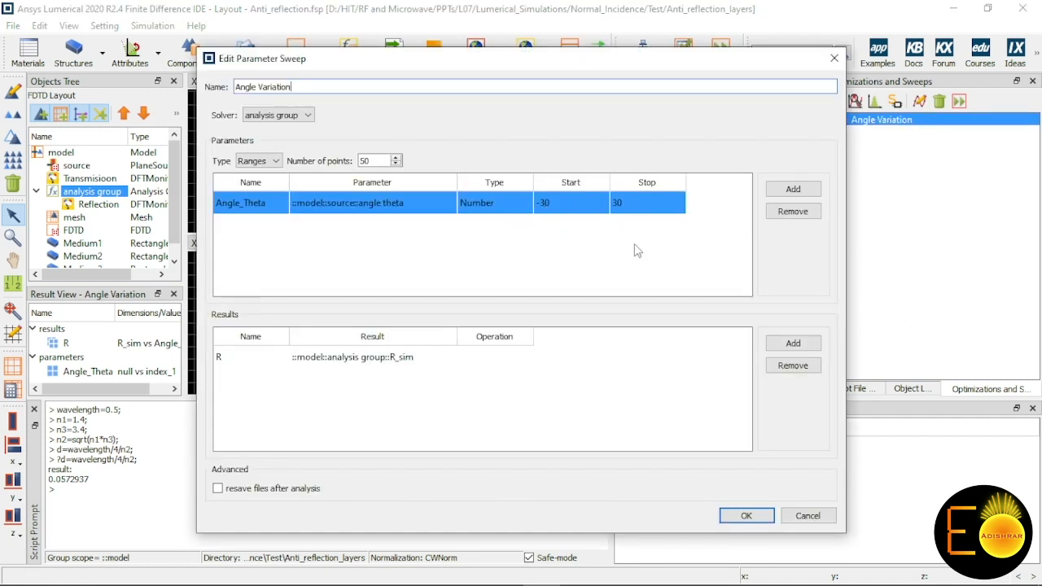
click(810, 516)
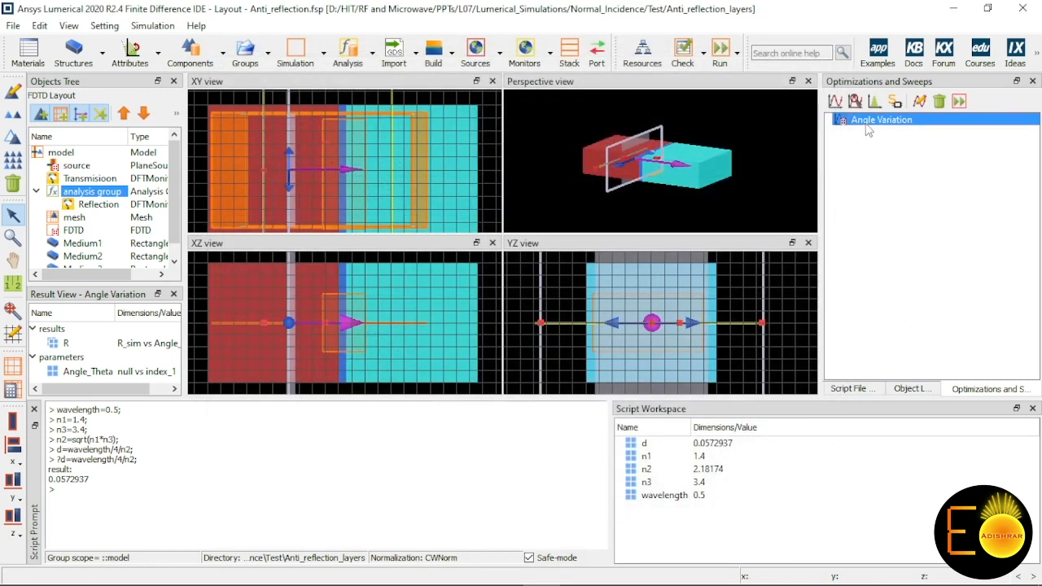
Step: Visualize result R of the Angle Variation sweep against Angle_Theta, and close the plot
right_click(869, 124)
mouse_move(918, 243)
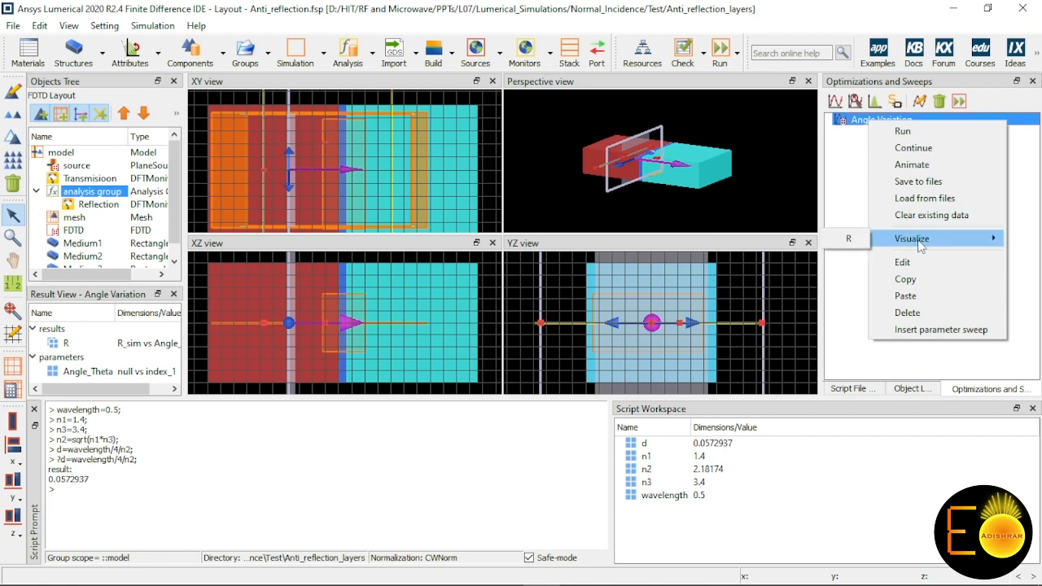
click(858, 242)
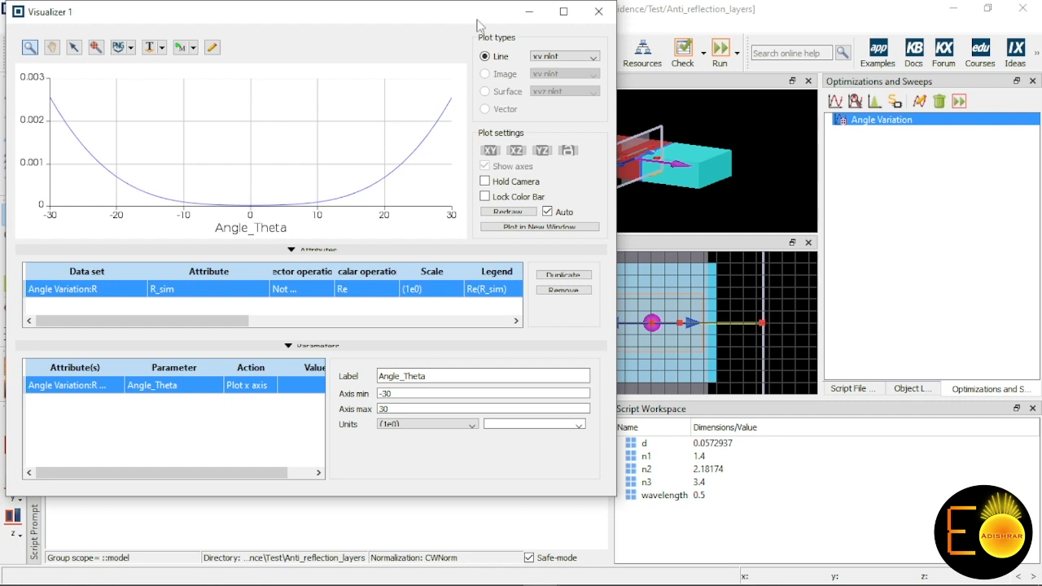
click(598, 11)
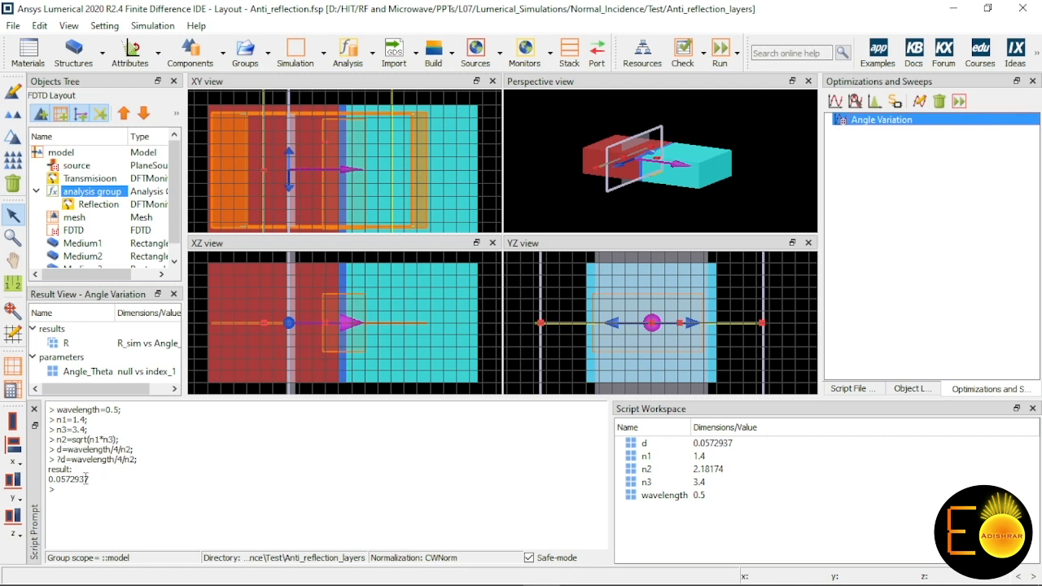
Step: Insert a parameter sweep around Angle Variation and rename it "width sweep"
click(342, 190)
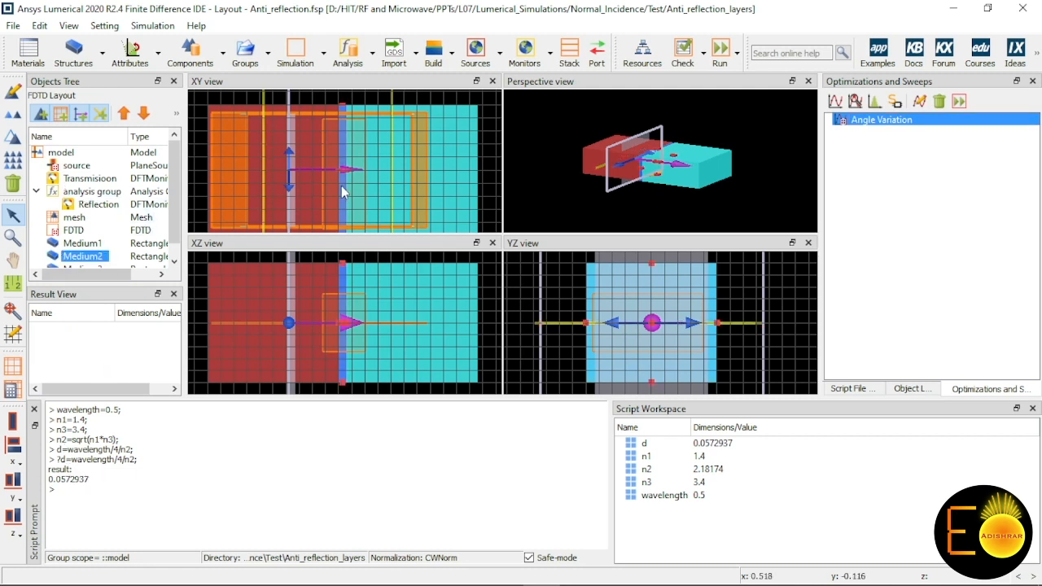
right_click(892, 121)
click(931, 331)
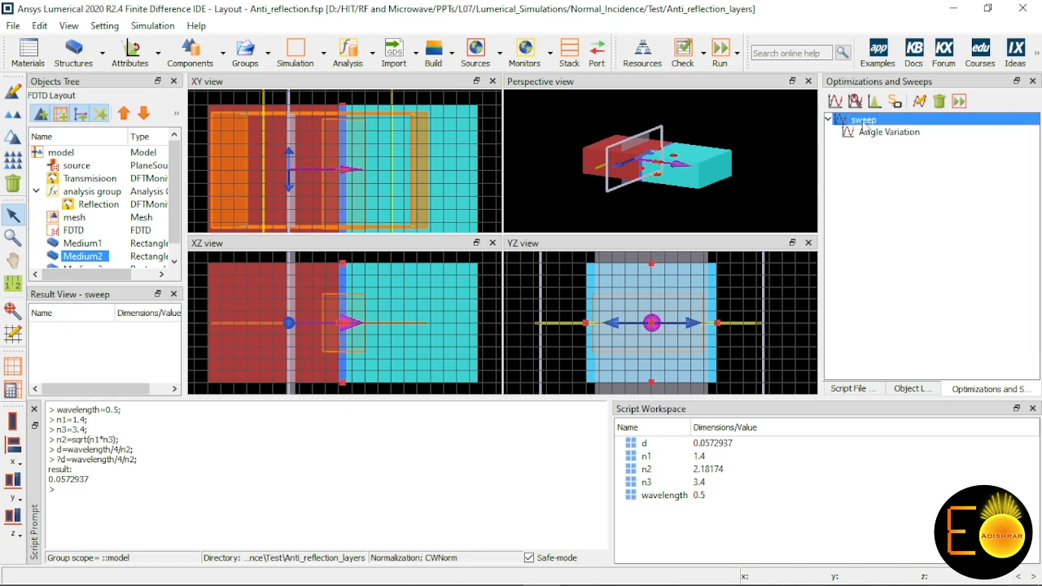
right_click(863, 121)
double_click(860, 121)
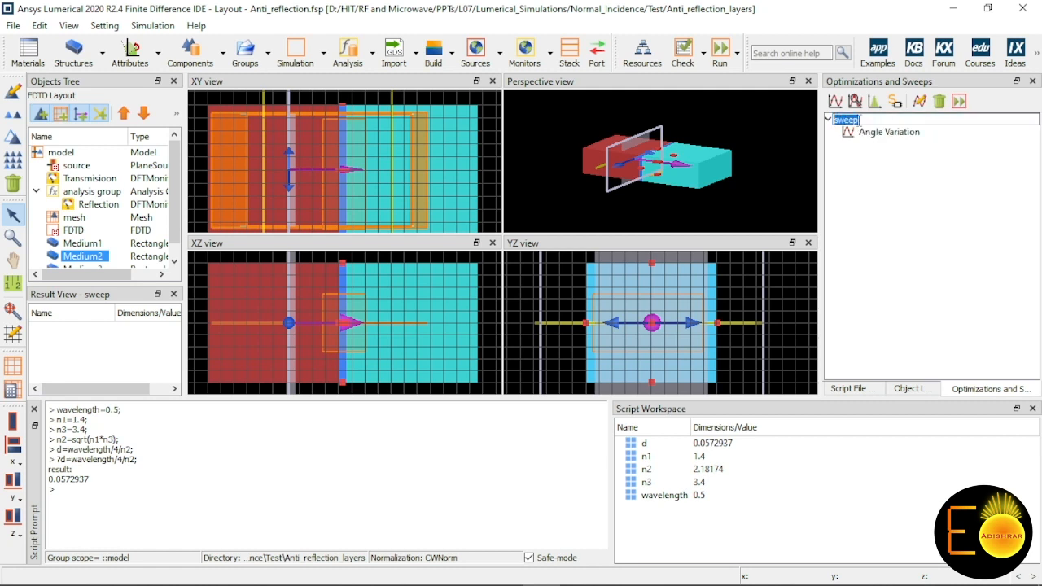
text(width sweep)
key(Return)
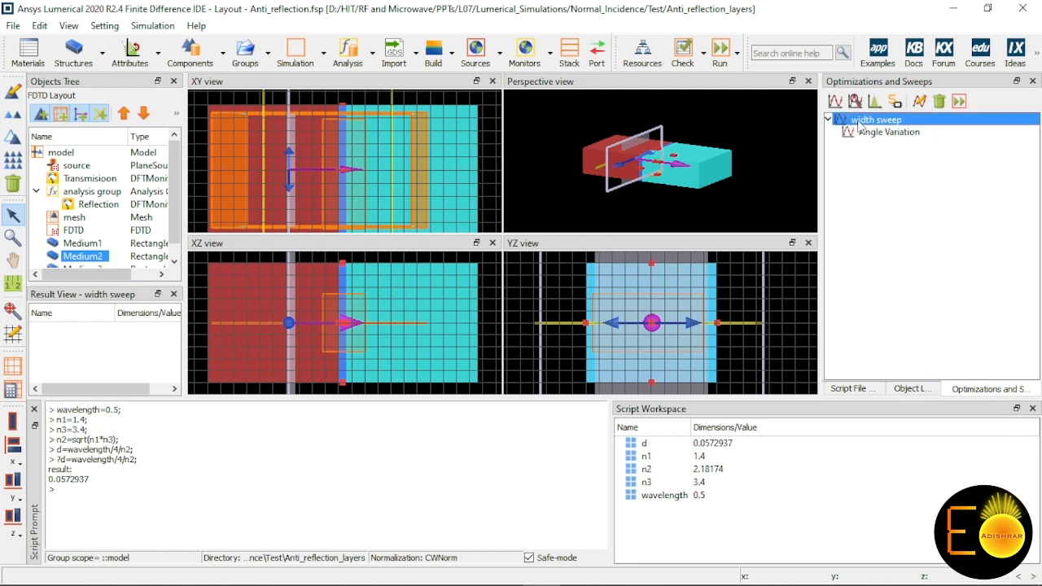
Step: Add a parameter to the width sweep, and define the sweep by Values with 4 points
right_click(861, 121)
click(900, 238)
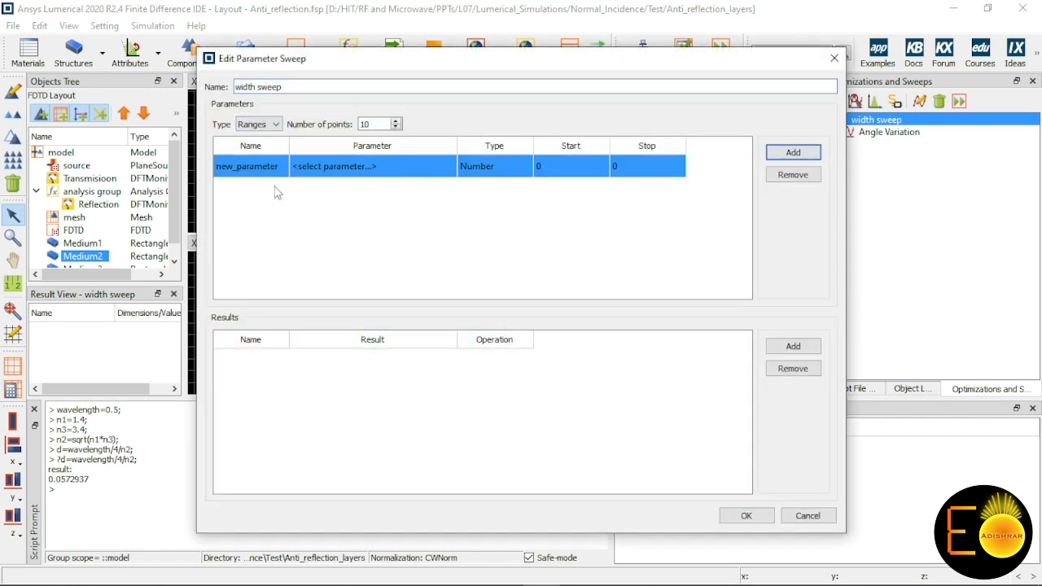
click(259, 124)
click(263, 146)
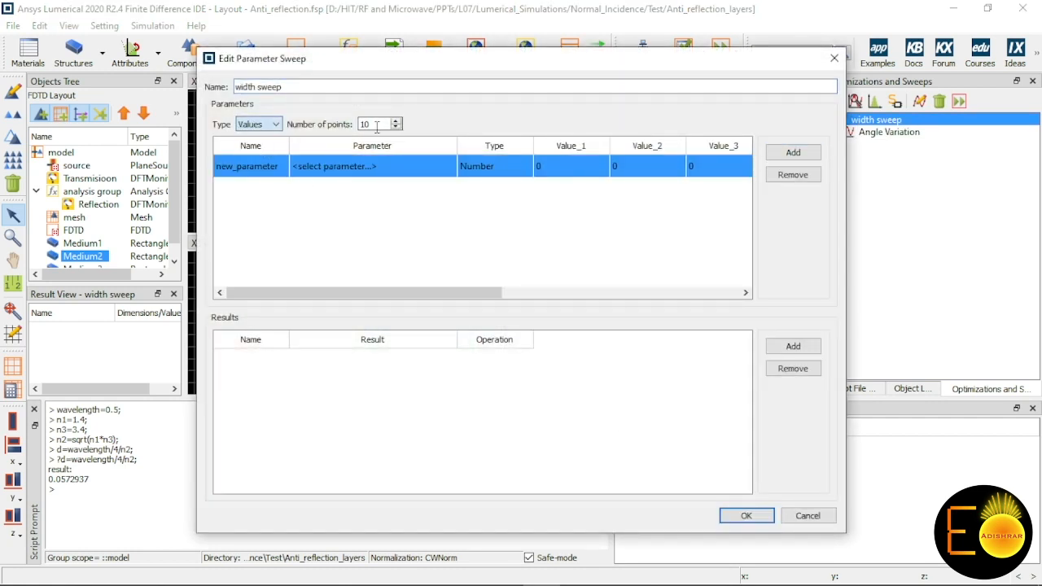
drag(376, 124, 318, 132)
text(4)
click(411, 215)
Step: Name the new sweep parameter d and link it to the x max property of Medium2
double_click(305, 178)
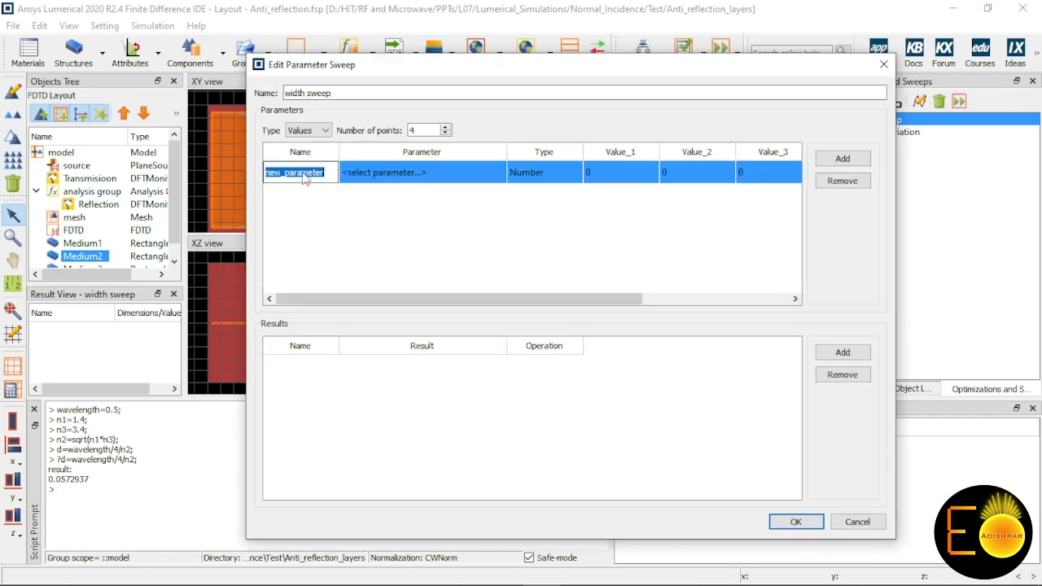
text(d)
key(Return)
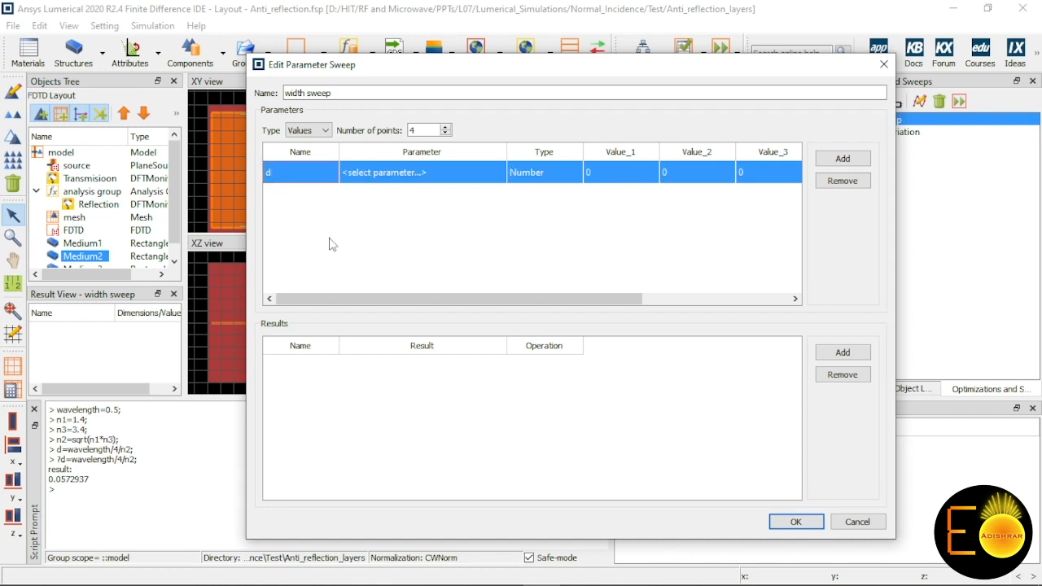
click(424, 173)
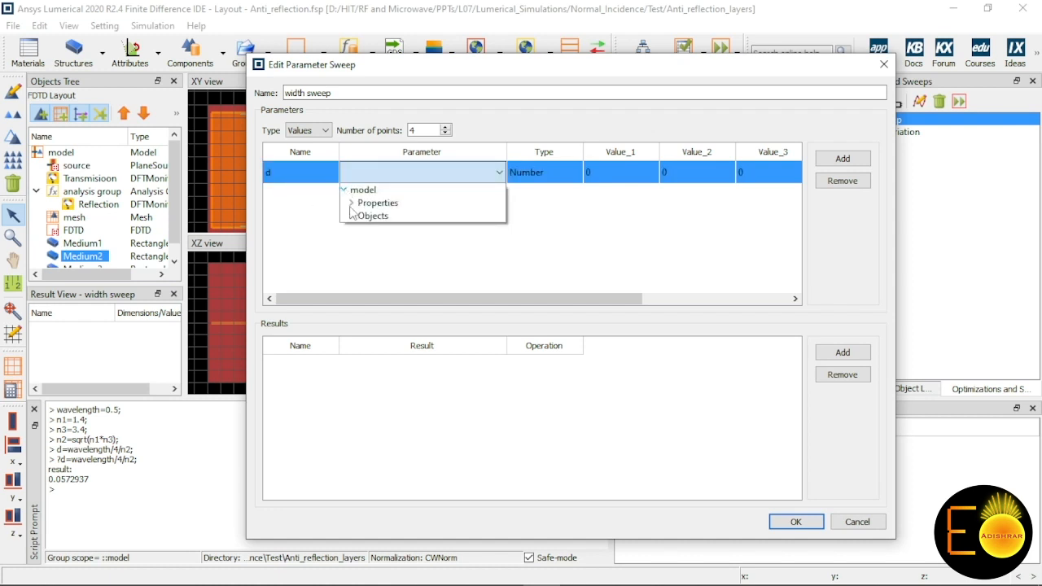
click(352, 217)
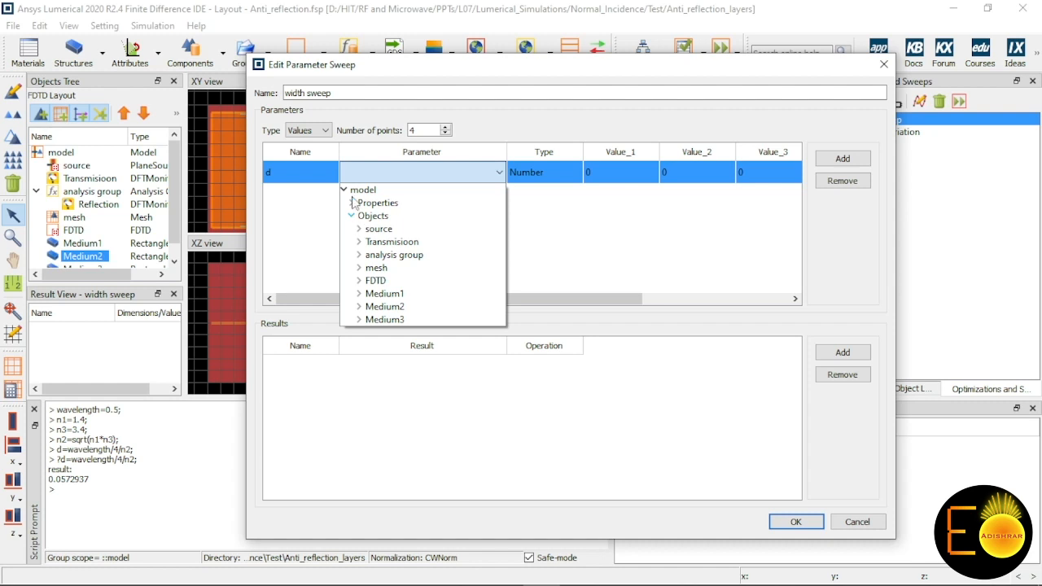
click(360, 307)
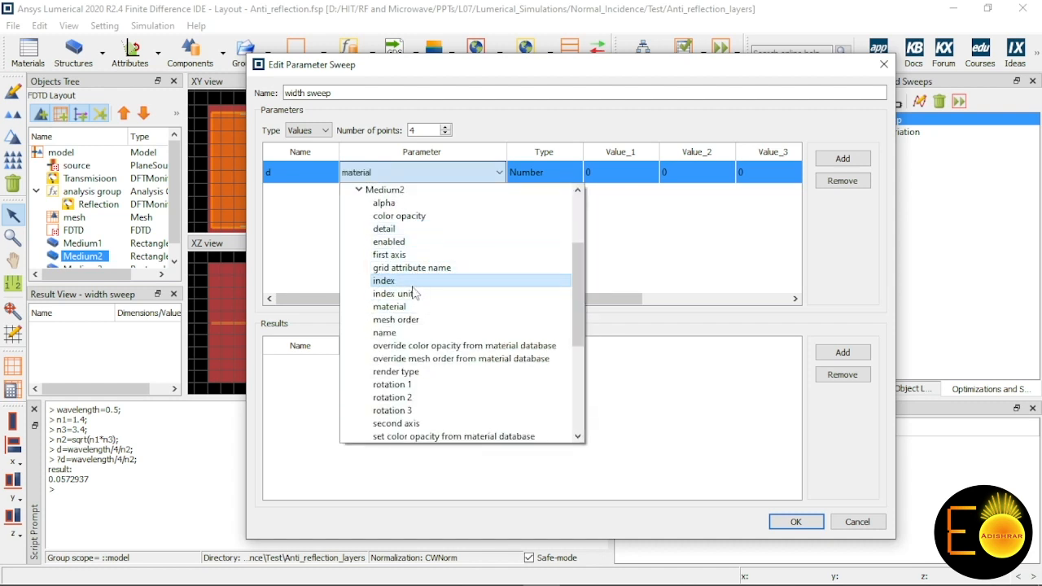
scroll(410, 279, down, 1)
scroll(409, 285, up, 3)
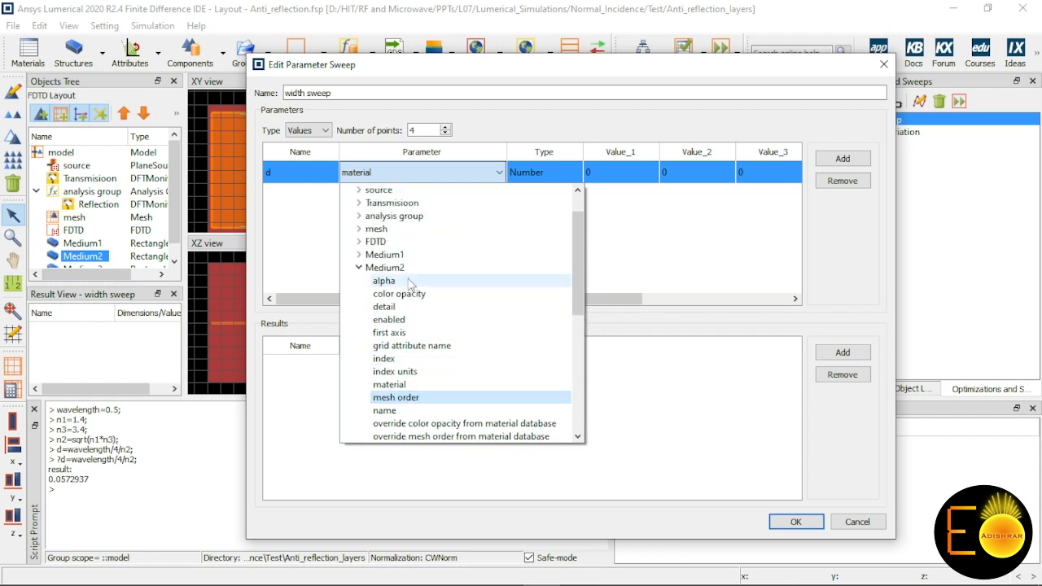
scroll(411, 297, down, 4)
scroll(411, 350, down, 1)
click(412, 384)
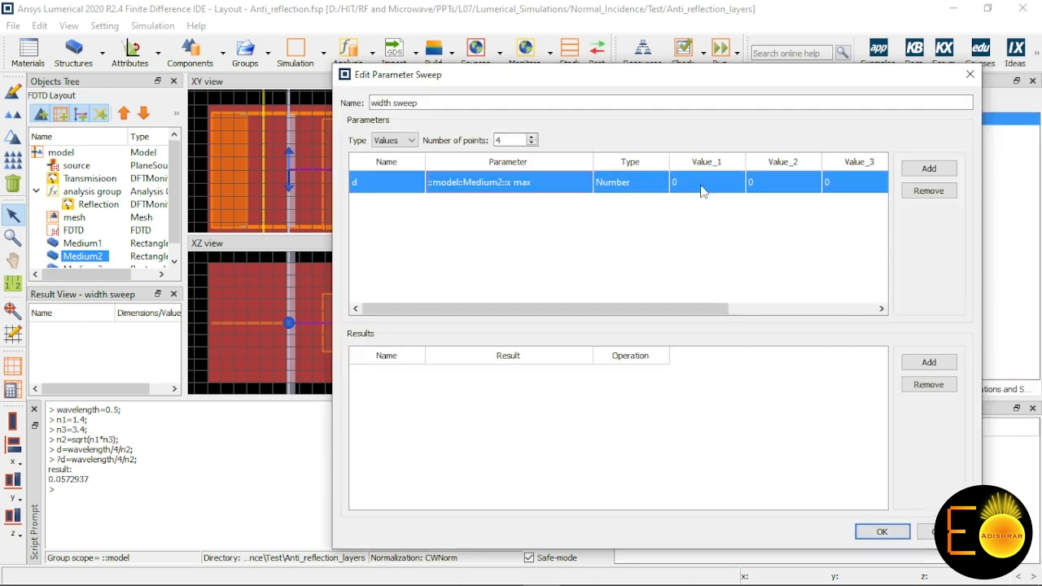
Step: Enter 0.52, 0.54, 0.56 and 0.57 as the four sweep values of parameter d
double_click(702, 182)
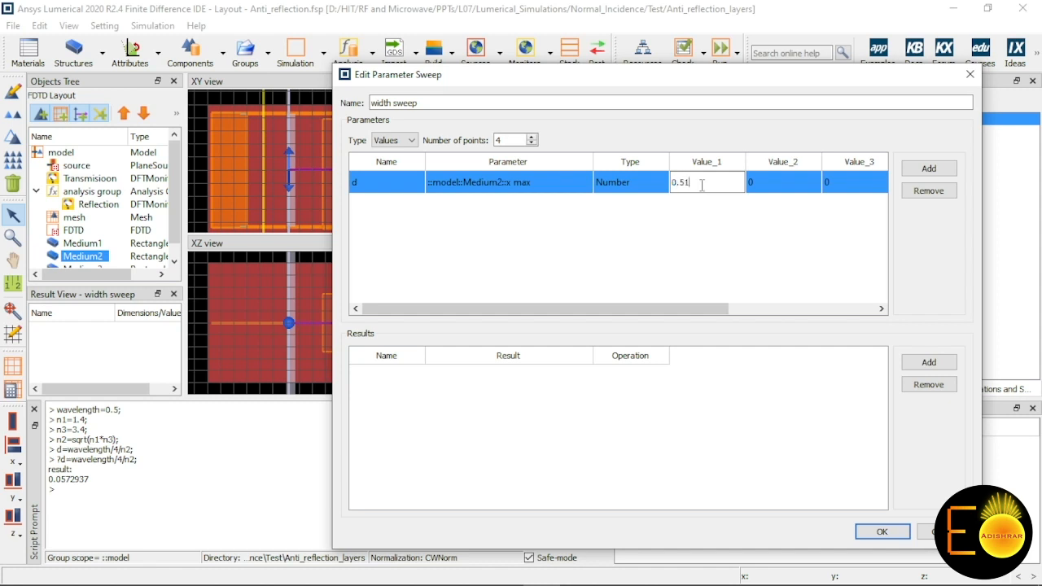
double_click(772, 182)
text(0.52)
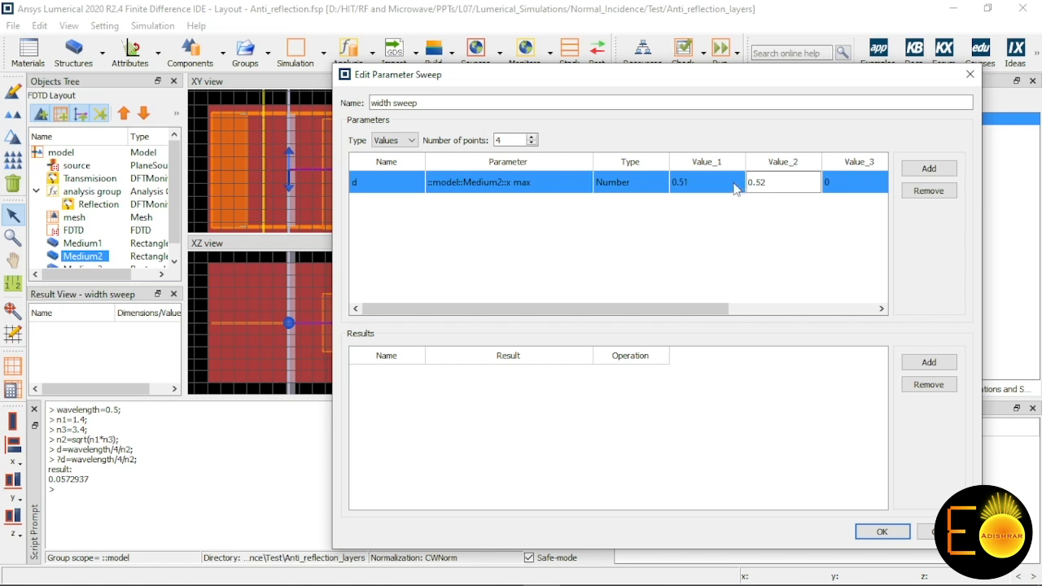
double_click(693, 182)
text(0.52)
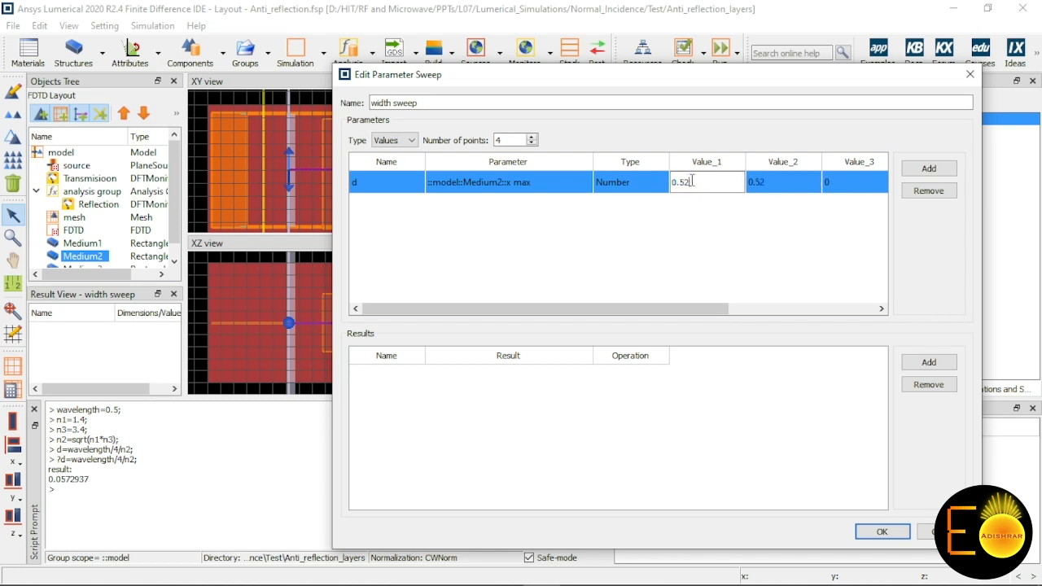
double_click(787, 182)
text(0.5)
key(Tab)
text(0.5)
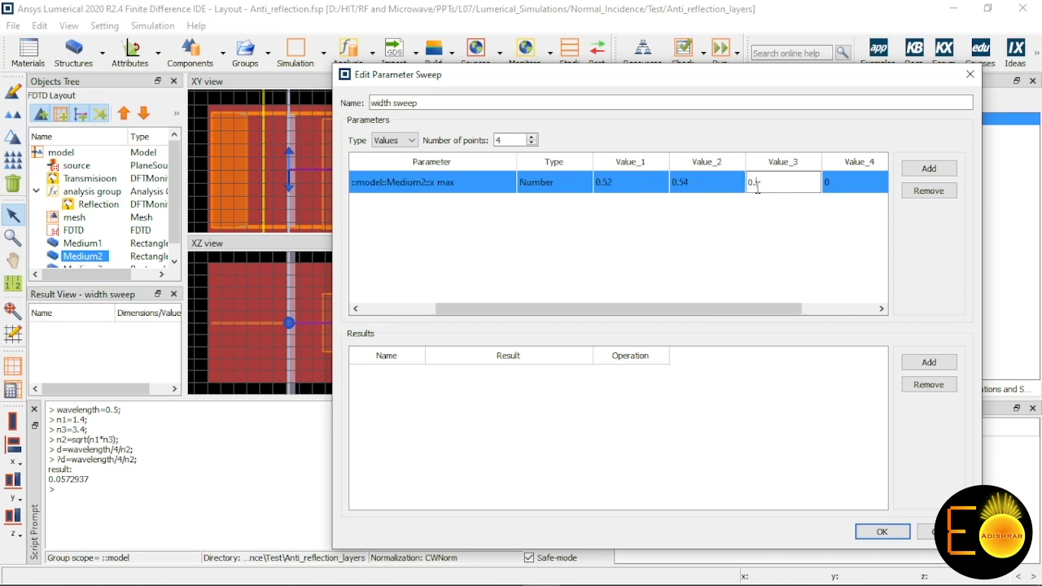
key(Tab)
text(0.)
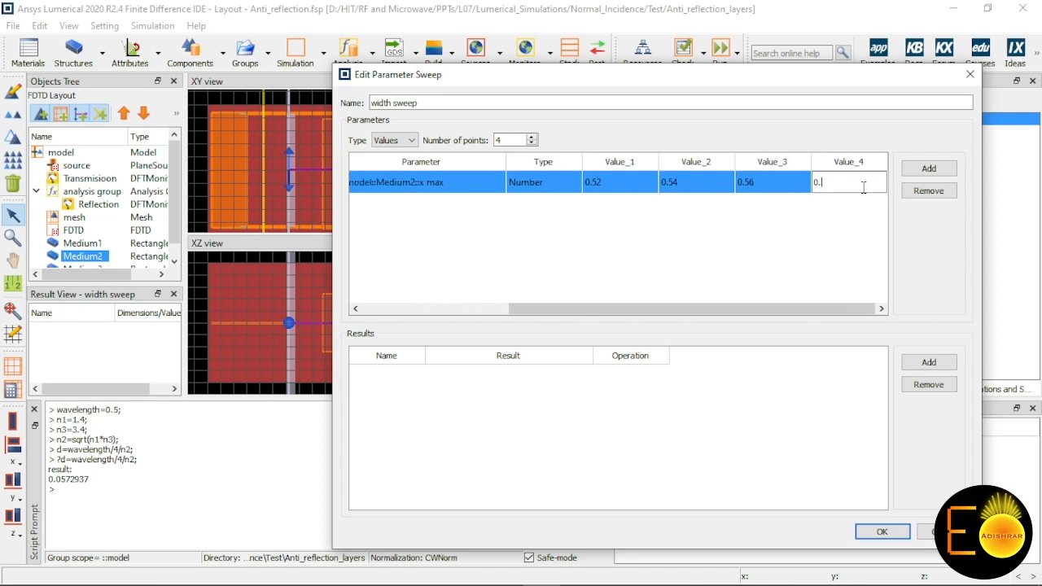
key(Return)
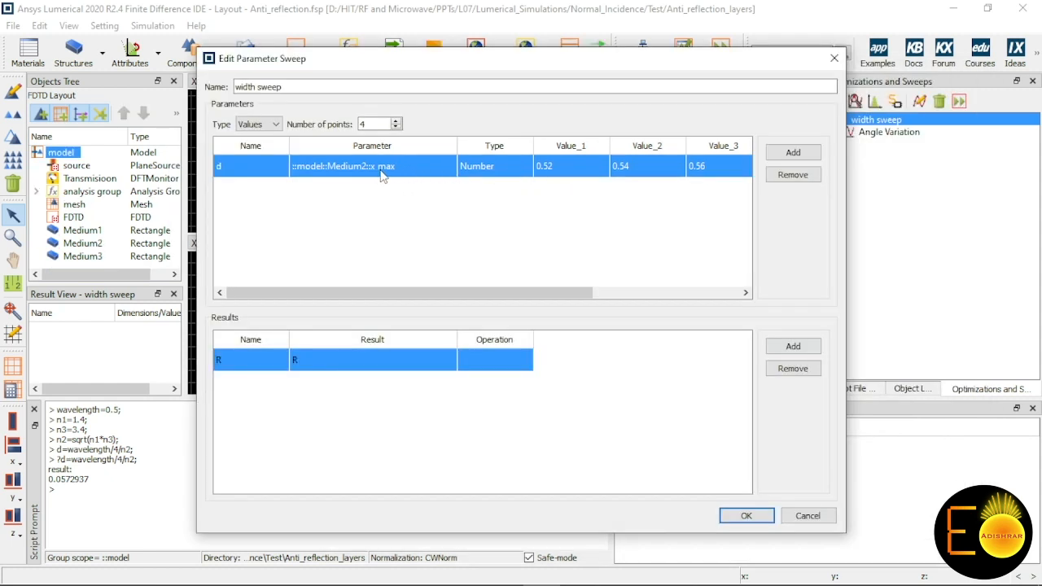
Step: Change the type of parameter d to Length (microns)
double_click(480, 171)
click(495, 173)
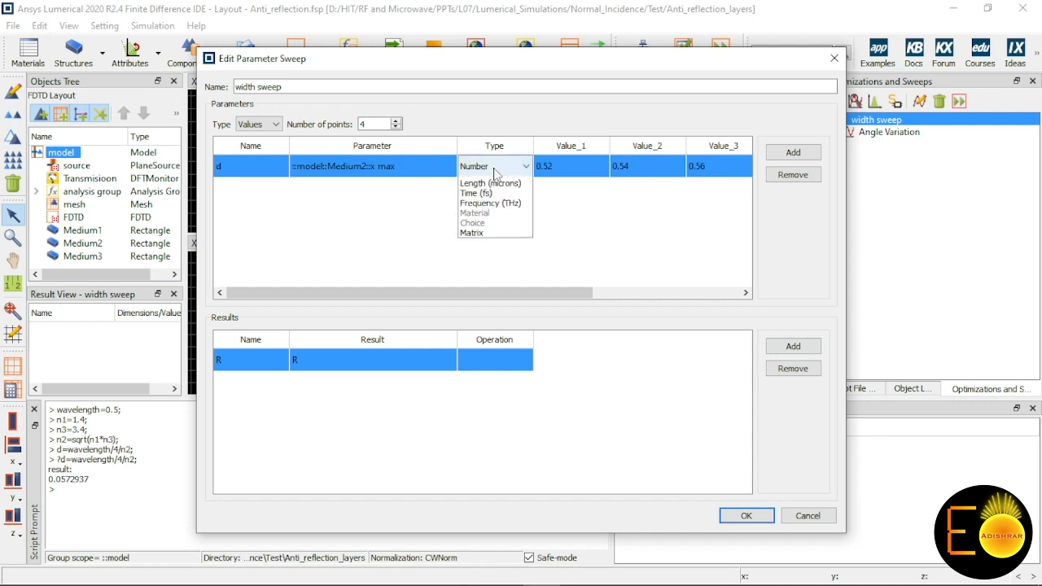
click(488, 201)
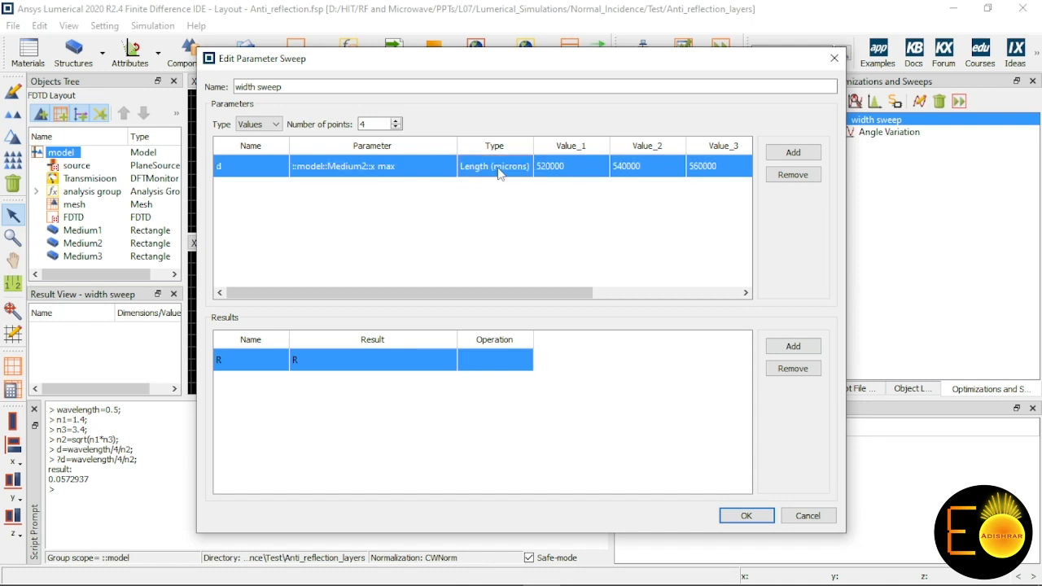
Step: Re-enter 0.52, 0.54, 0.56 and 0.57 as the four sweep values of parameter d with the microns length type
double_click(562, 163)
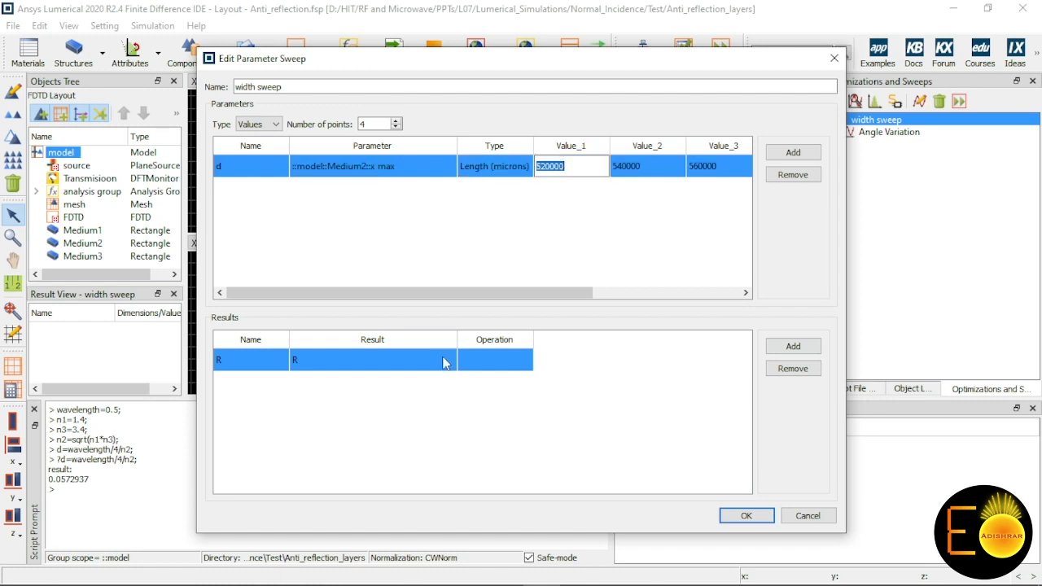
text(0.52)
double_click(644, 166)
text(0.)
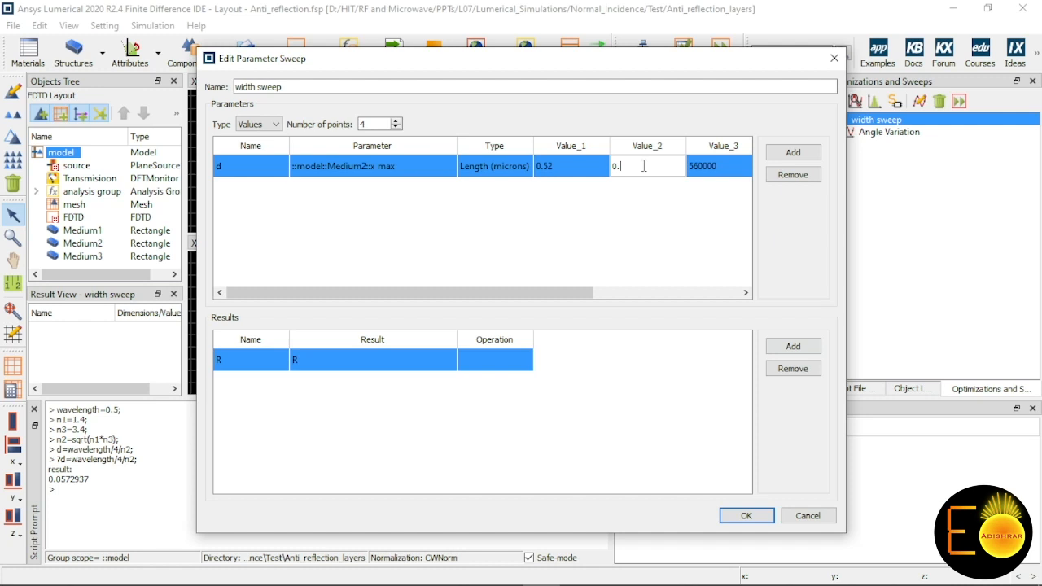
double_click(721, 167)
text(0.)
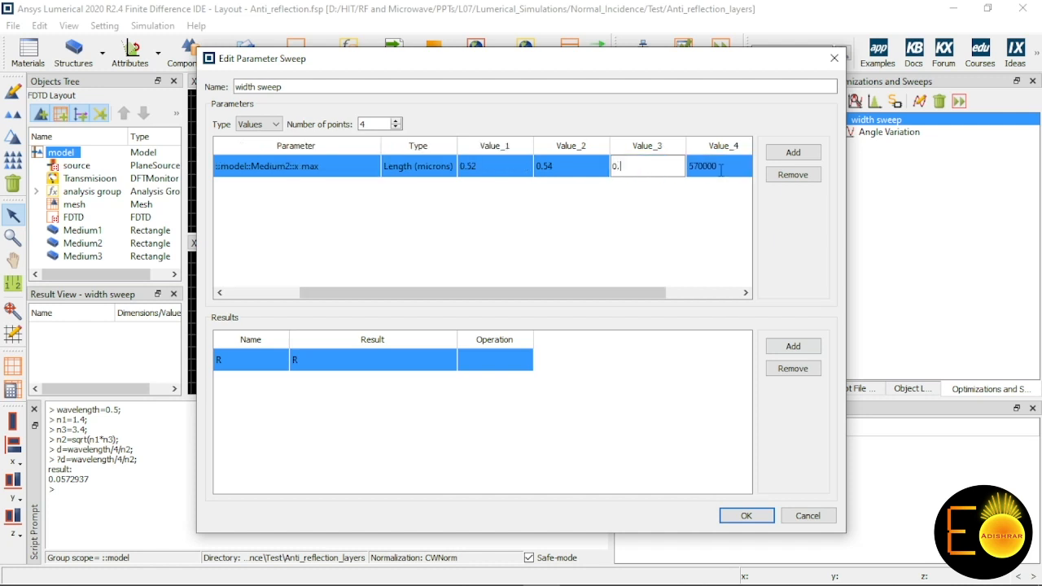
text(56)
double_click(721, 167)
text(0)
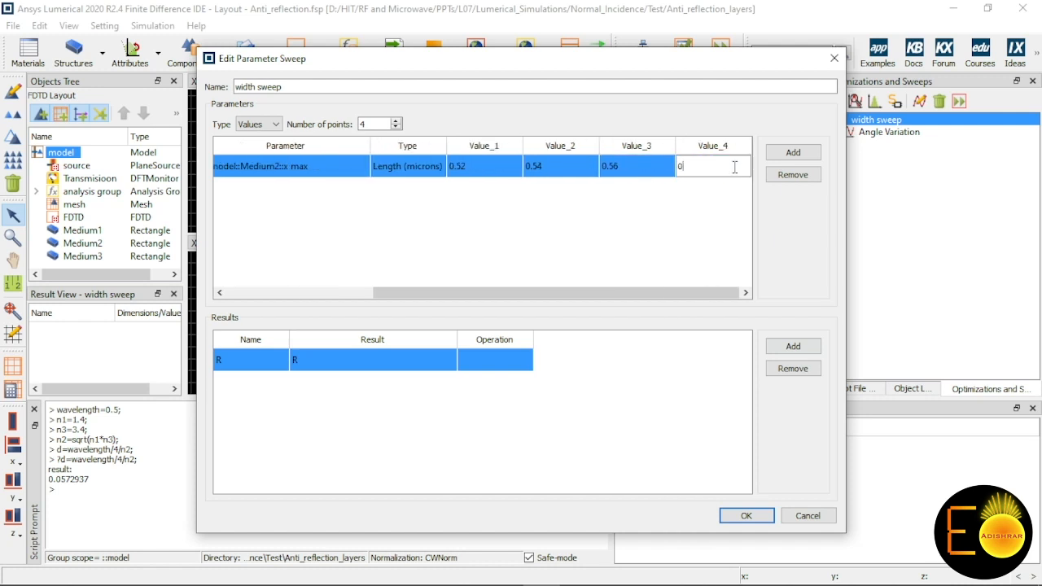
text(.57)
click(698, 206)
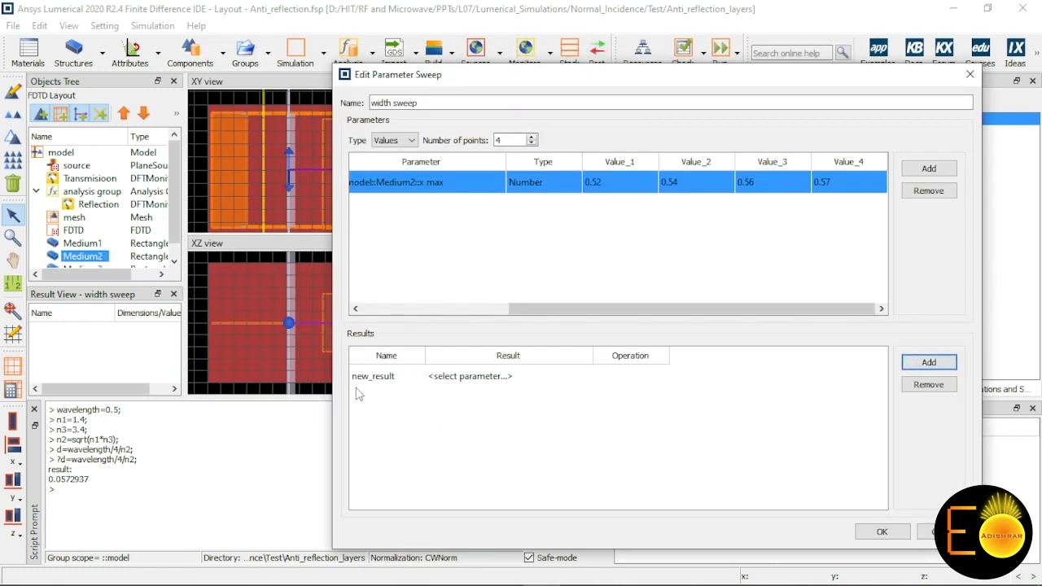
Step: Name the new sweep result R, link it to the R result, and accept the width sweep settings
double_click(384, 377)
text(R)
click(481, 381)
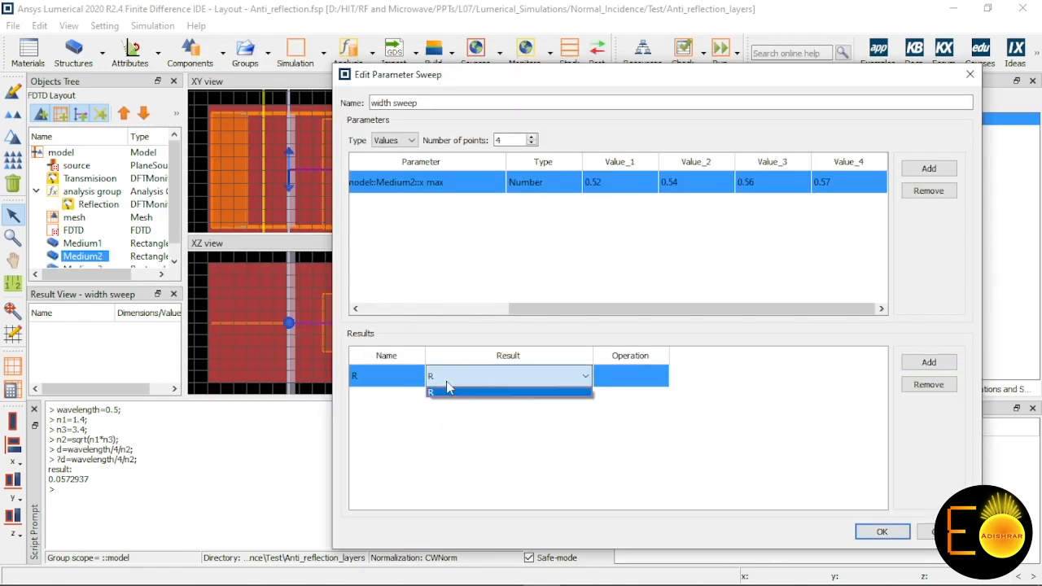
click(449, 388)
click(486, 433)
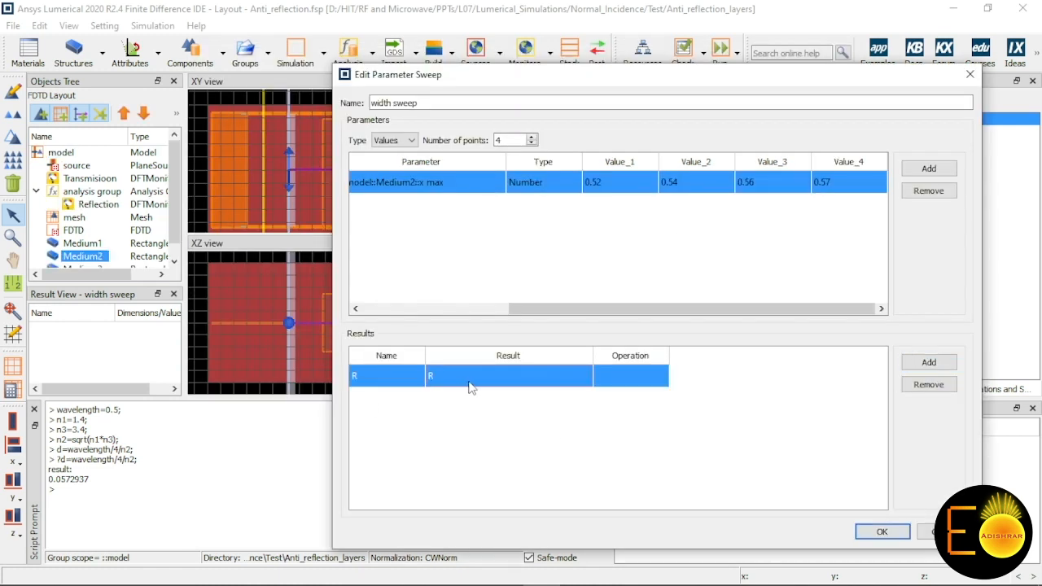
click(882, 532)
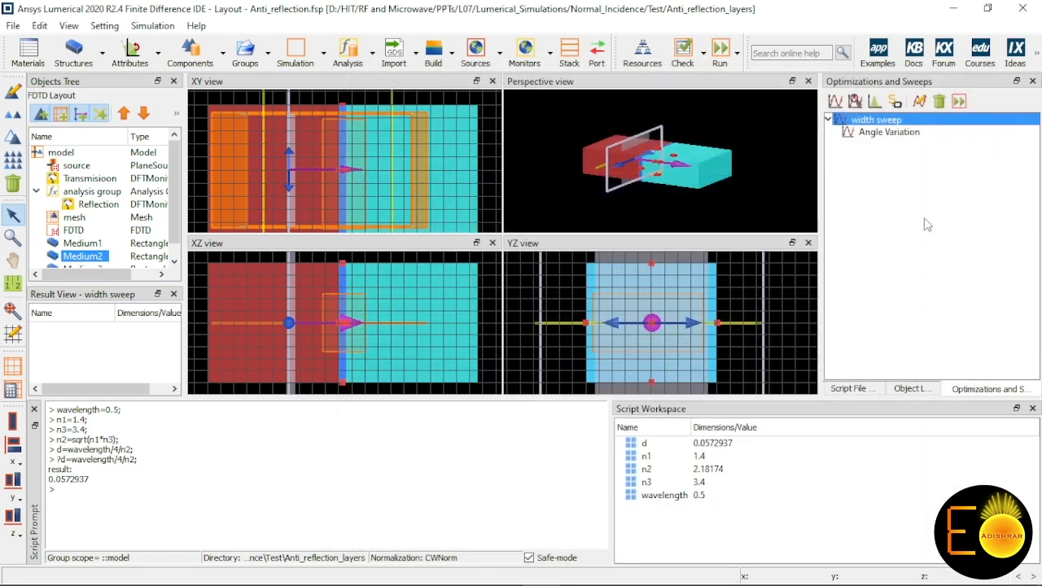
click(878, 133)
right_click(888, 137)
click(859, 120)
click(81, 243)
click(81, 257)
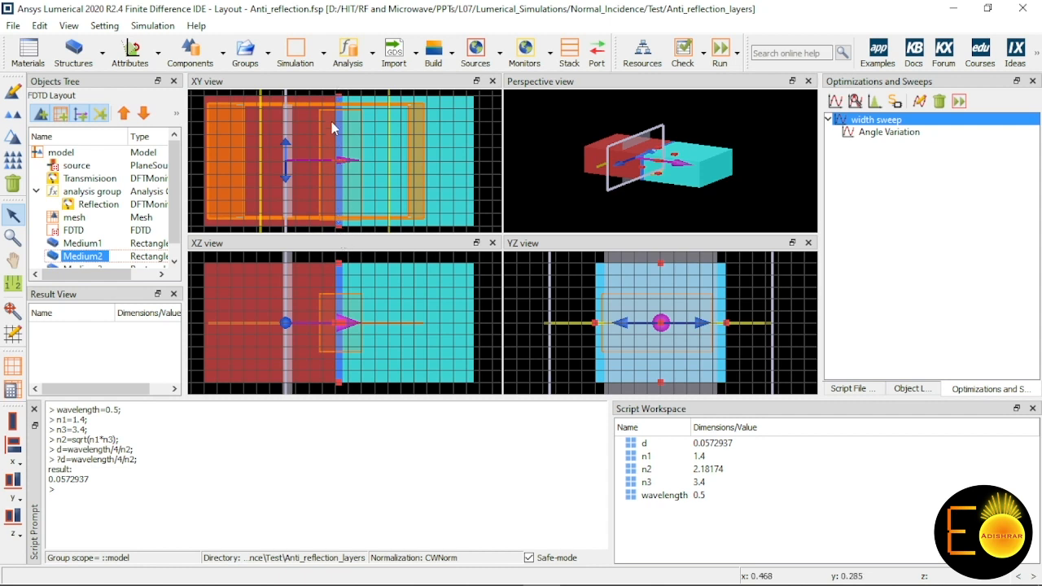
Step: Animate the width sweep to preview its geometry variations, and close the sweep status window when it finishes
right_click(865, 122)
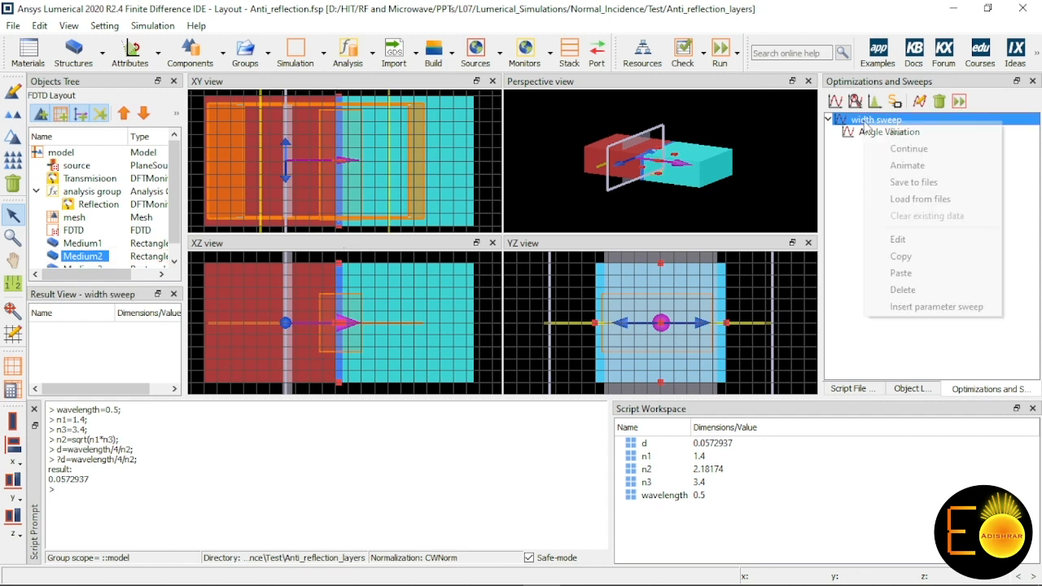
click(920, 168)
drag(593, 216, 605, 280)
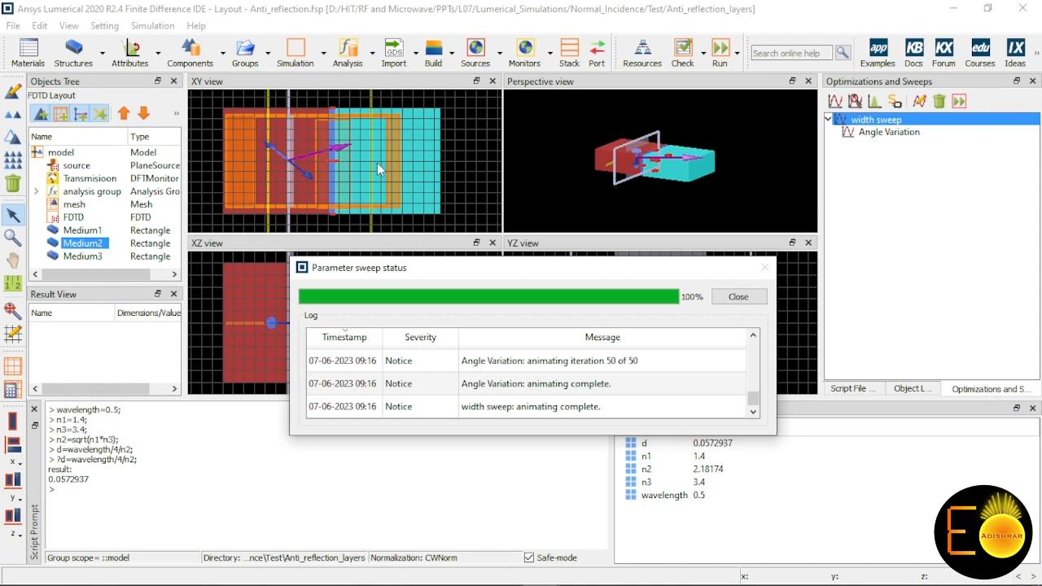
click(738, 298)
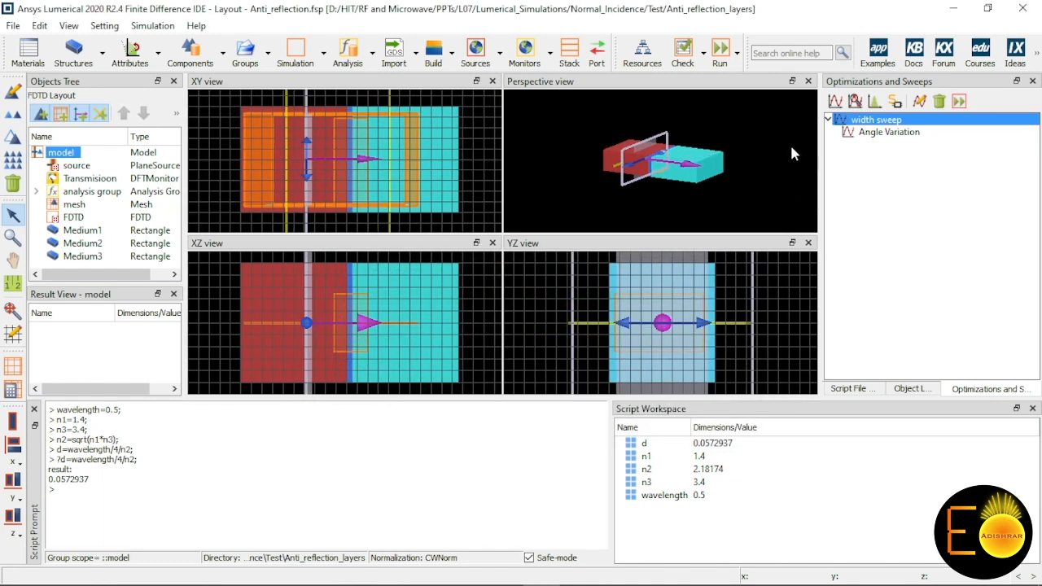
Step: Delete the Medium1, Medium2 and Medium3 rectangles from the model
click(101, 231)
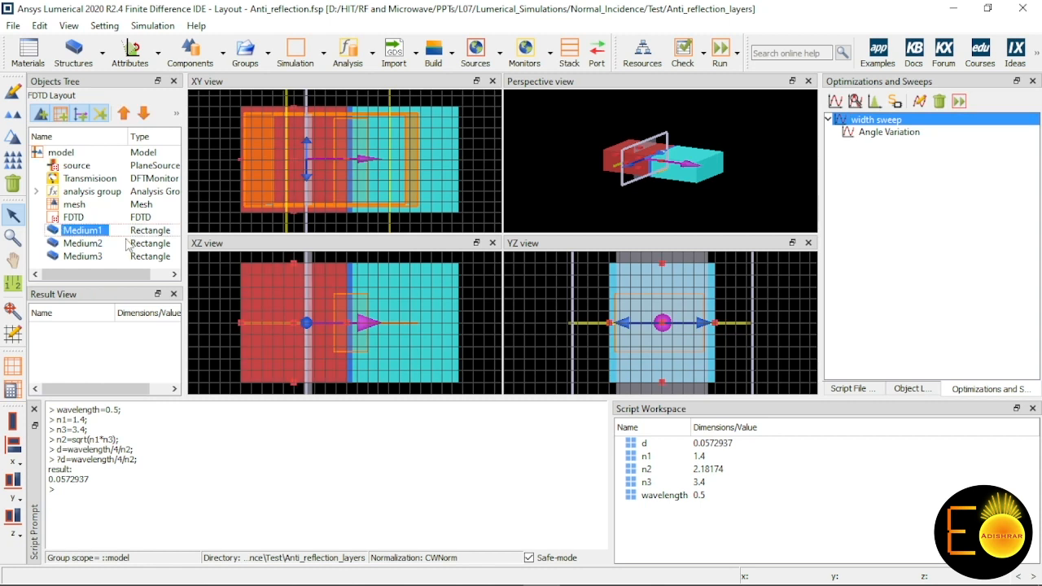
shift+click(84, 253)
key(Delete)
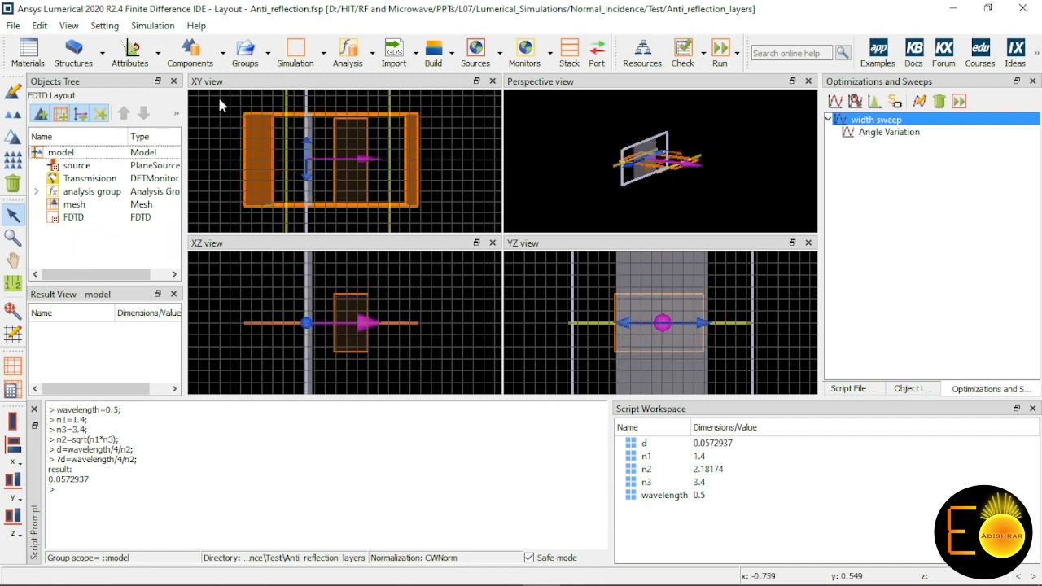
Step: Add a structure group to the model and set its origin to 0 in x and y
click(268, 53)
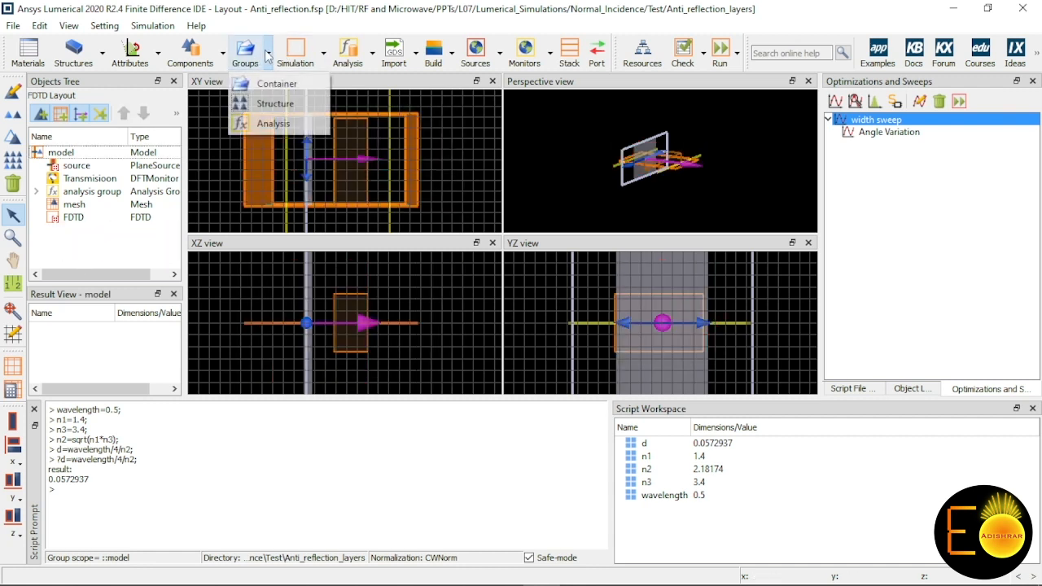
click(273, 104)
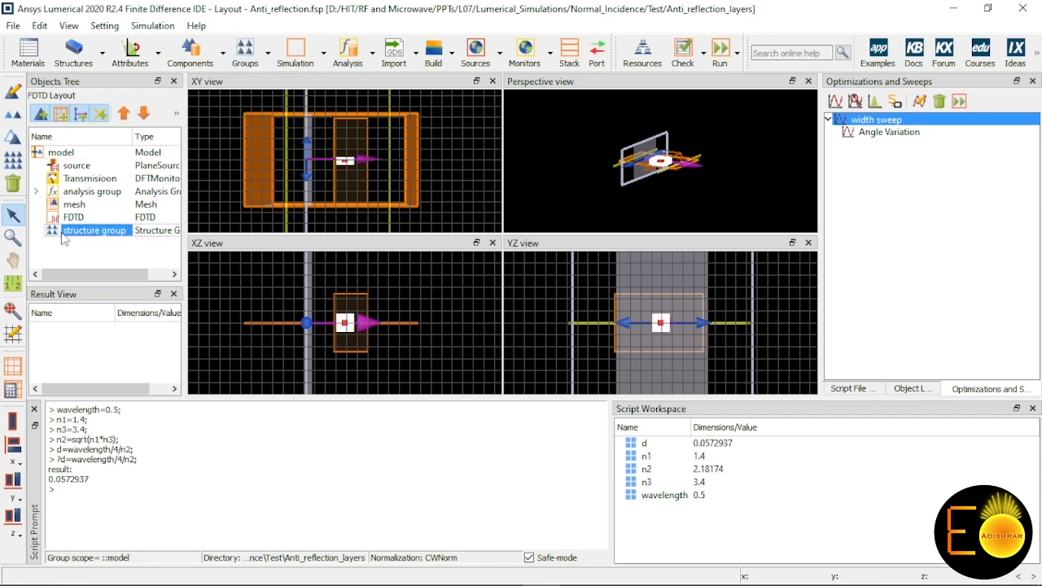
double_click(90, 233)
click(550, 95)
drag(584, 45, 397, 53)
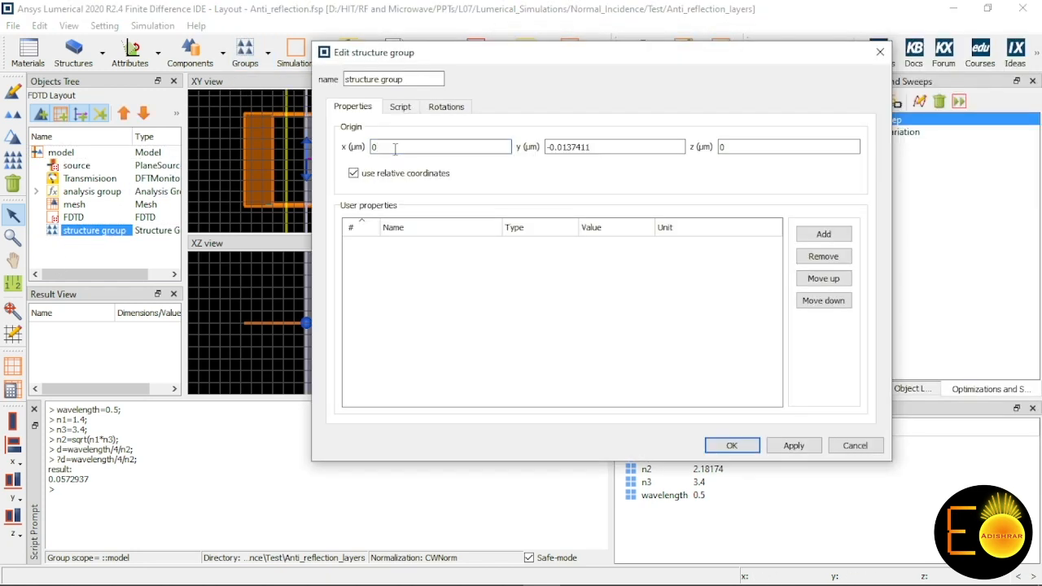
double_click(600, 147)
text(0)
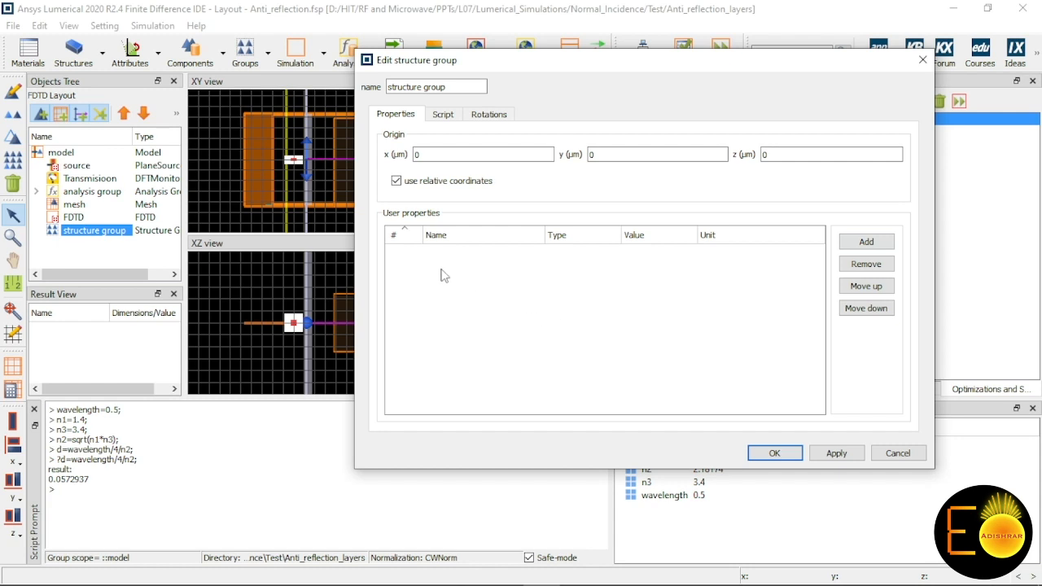
Step: Add a user property named m1_xspan to the structure group
click(866, 243)
double_click(480, 255)
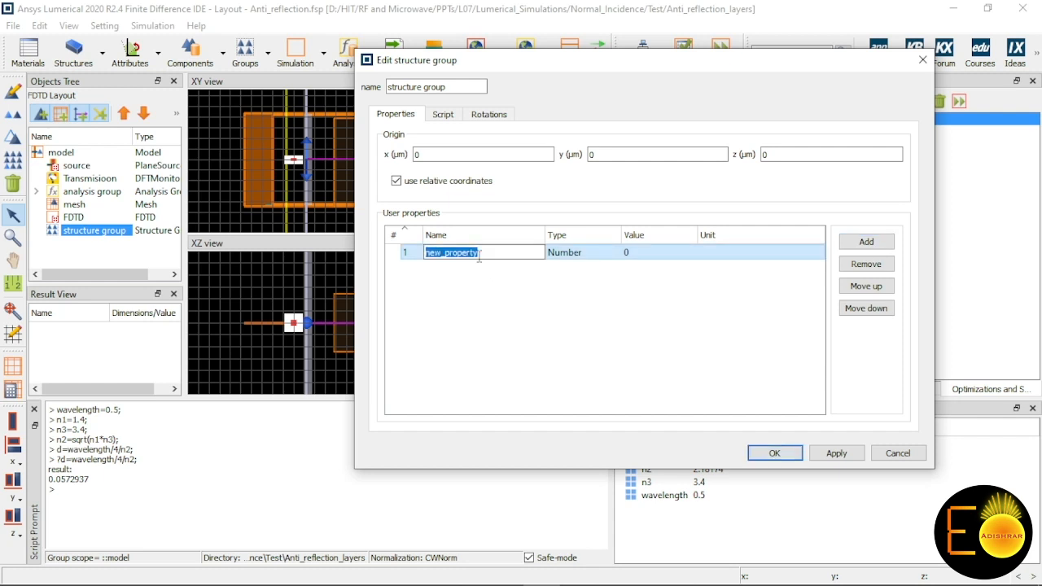
text(m1_xspan)
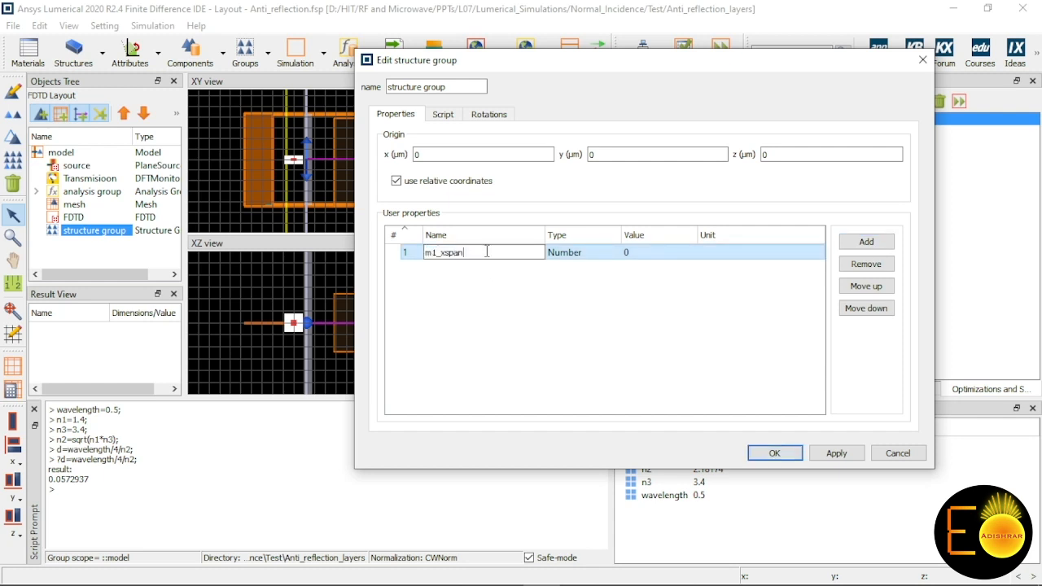
click(528, 307)
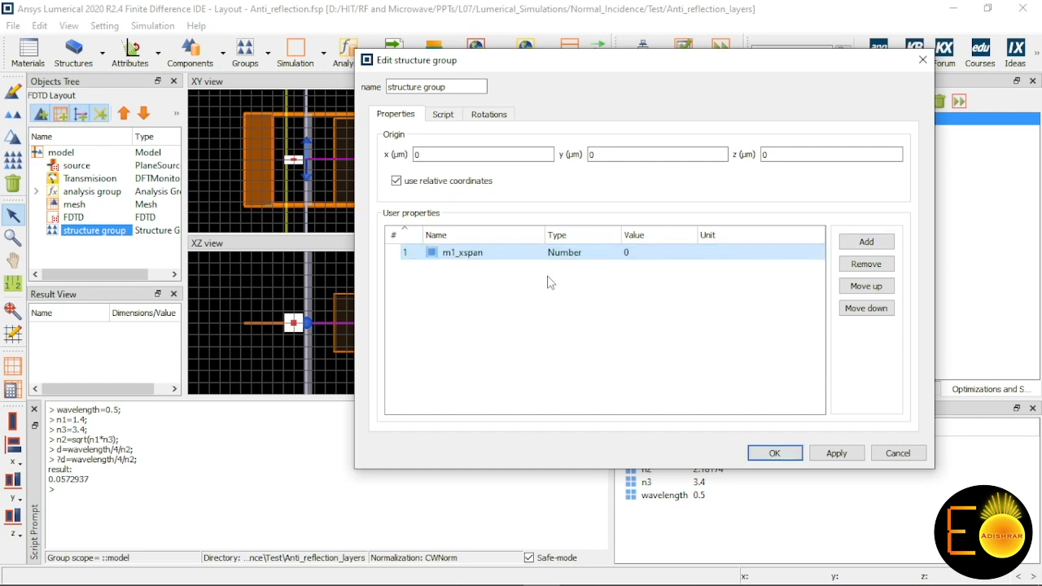
Step: Set the m1_xspan property to type Length with unit um and a value of 1
double_click(585, 256)
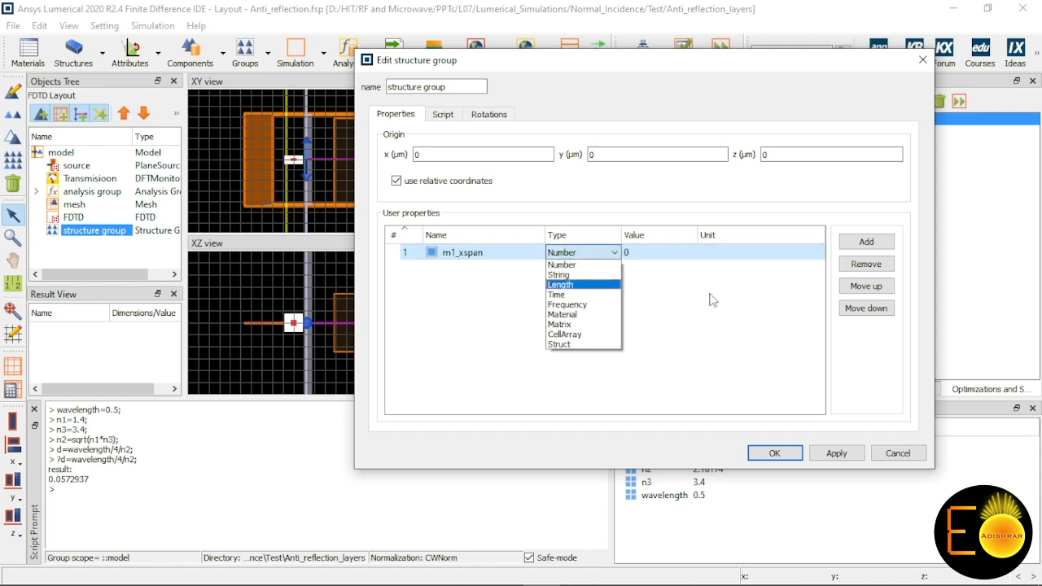
click(583, 285)
double_click(711, 260)
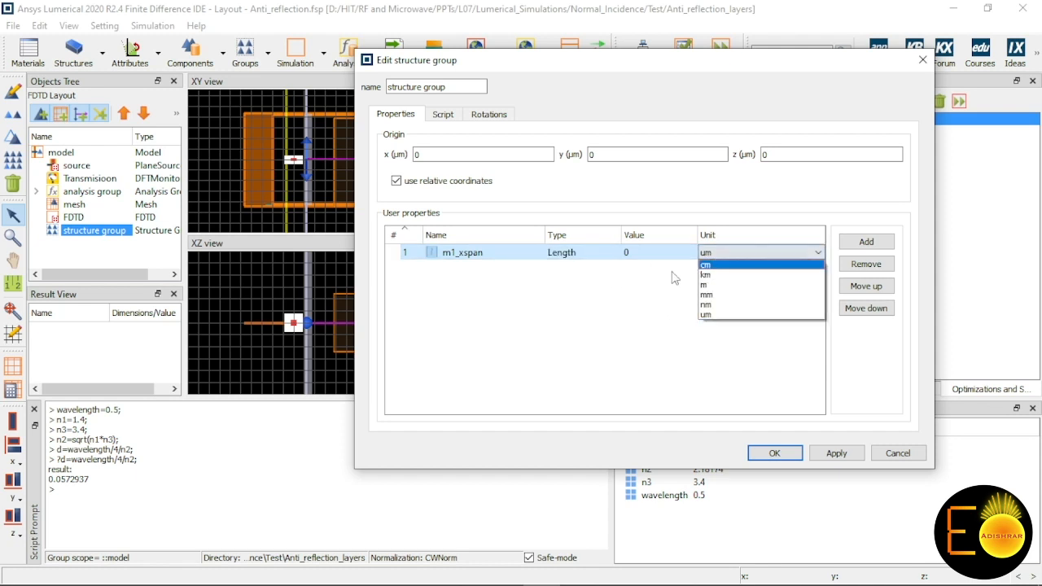
click(672, 274)
double_click(644, 252)
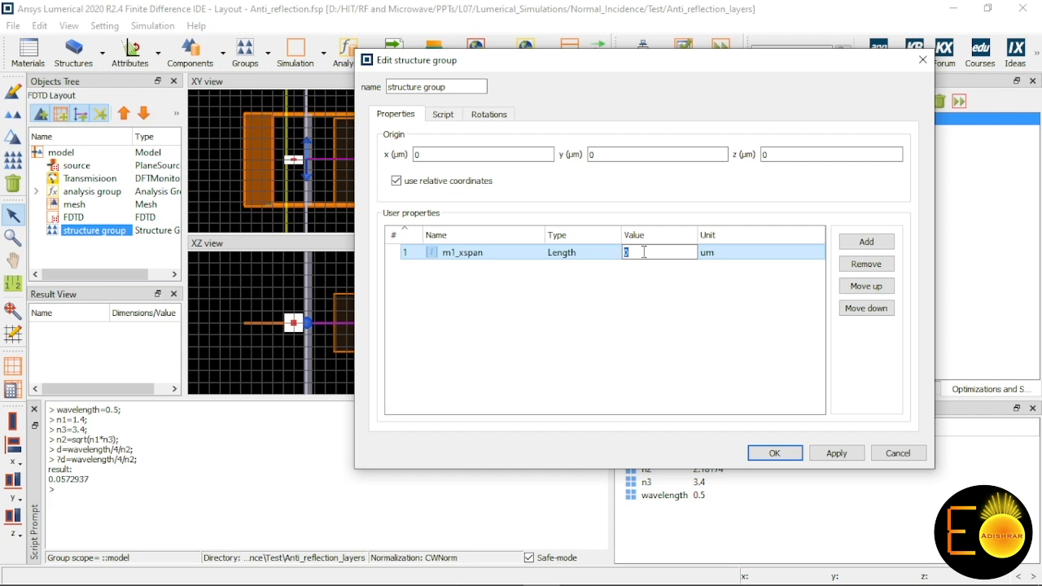
click(690, 326)
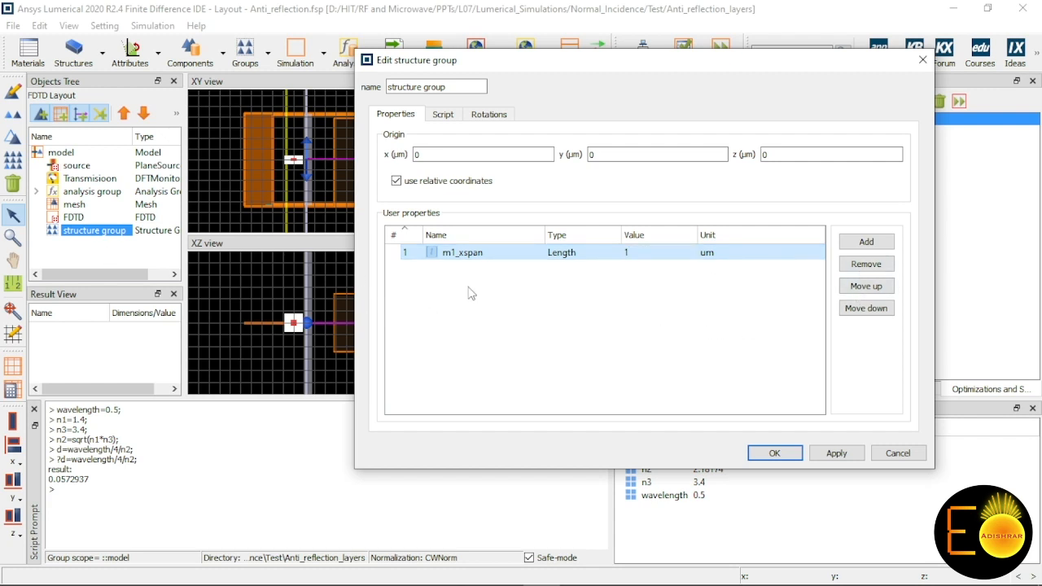
Step: Write addrect; in the structure group's script, test it, and apply it to create the rectangle
click(443, 114)
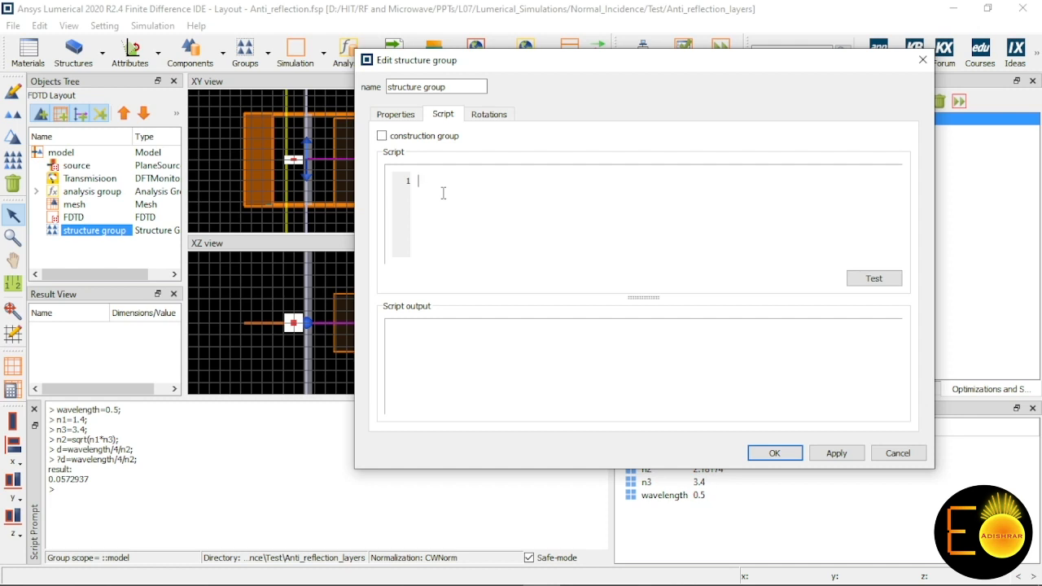
text(addrect;)
click(873, 278)
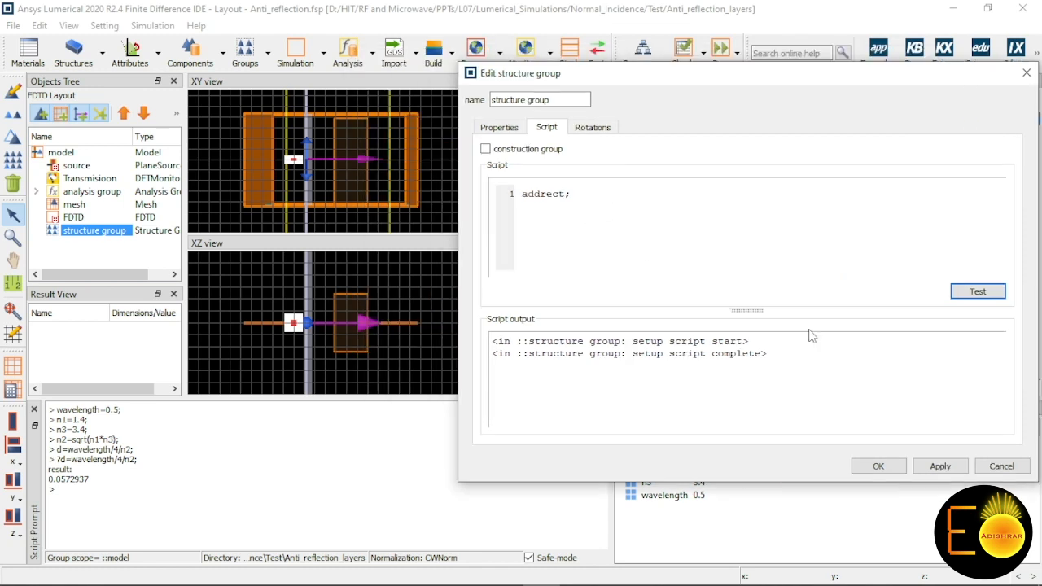
click(940, 466)
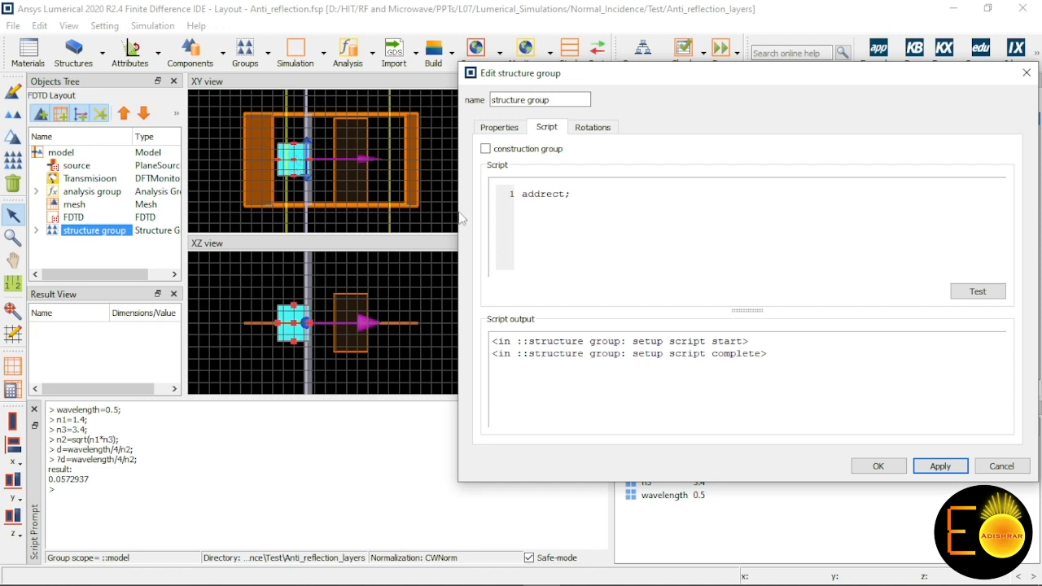
Step: Add the script line set("name","Medium1"); below addrect to name the rectangle
click(566, 215)
text(set)
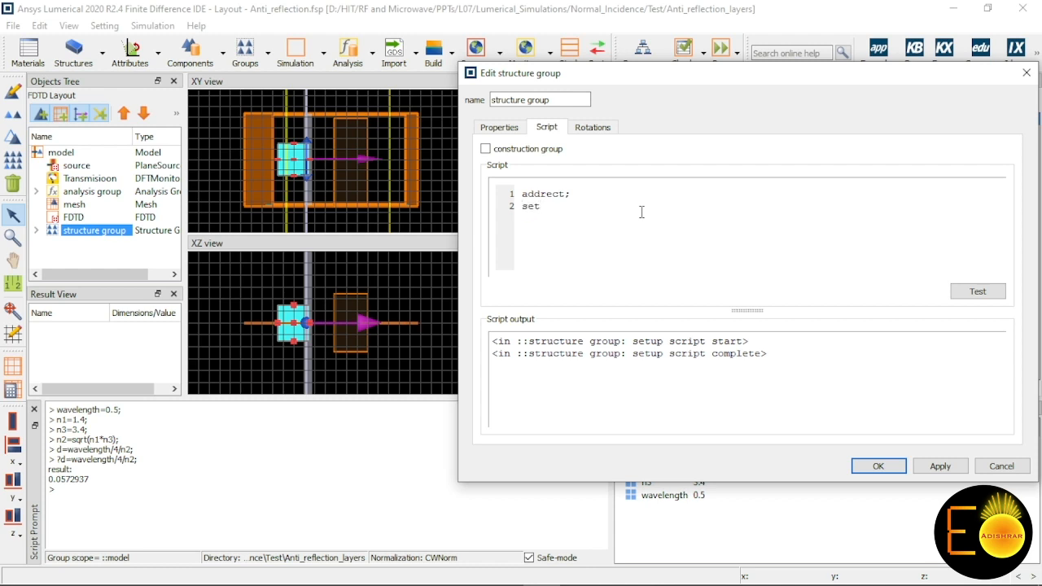
text(("name");,)
text("")
text(Medium1");)
click(674, 211)
Step: Add the script line set("x span",m1_xspan); using the name copied from the user property
key(Return)
text(set("x span",)
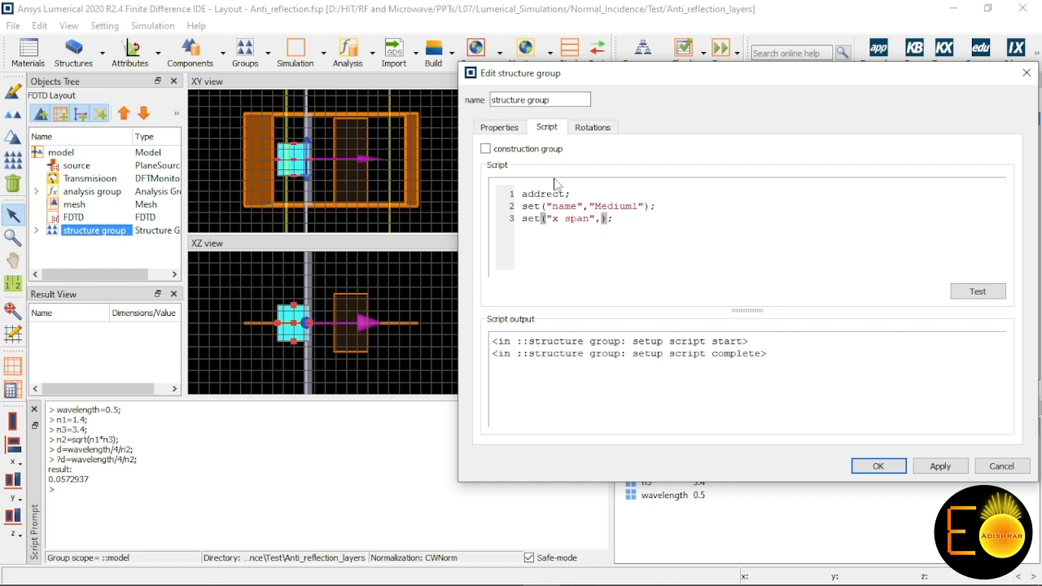
click(516, 132)
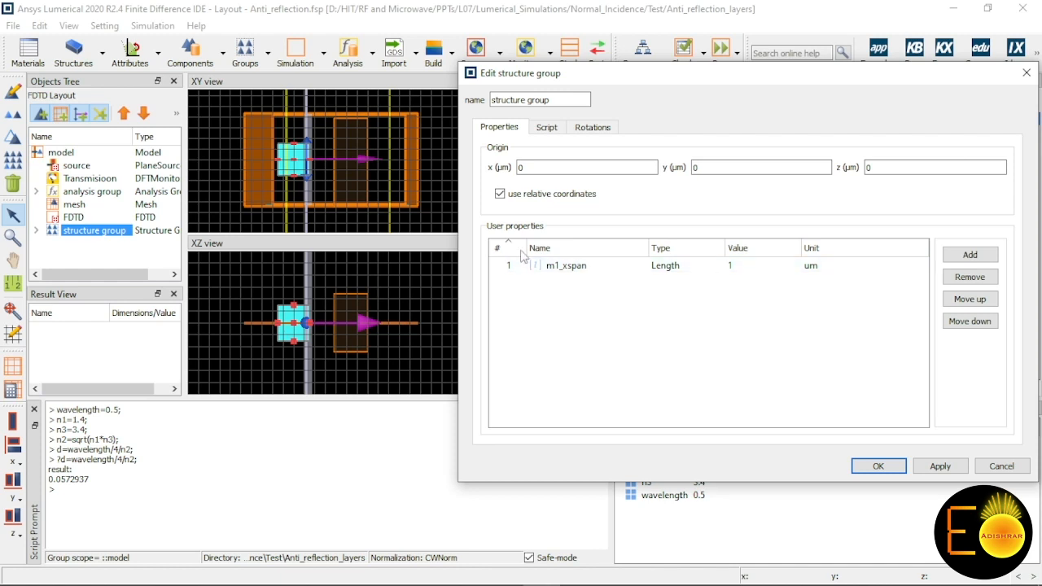
double_click(572, 267)
key(ctrl+c)
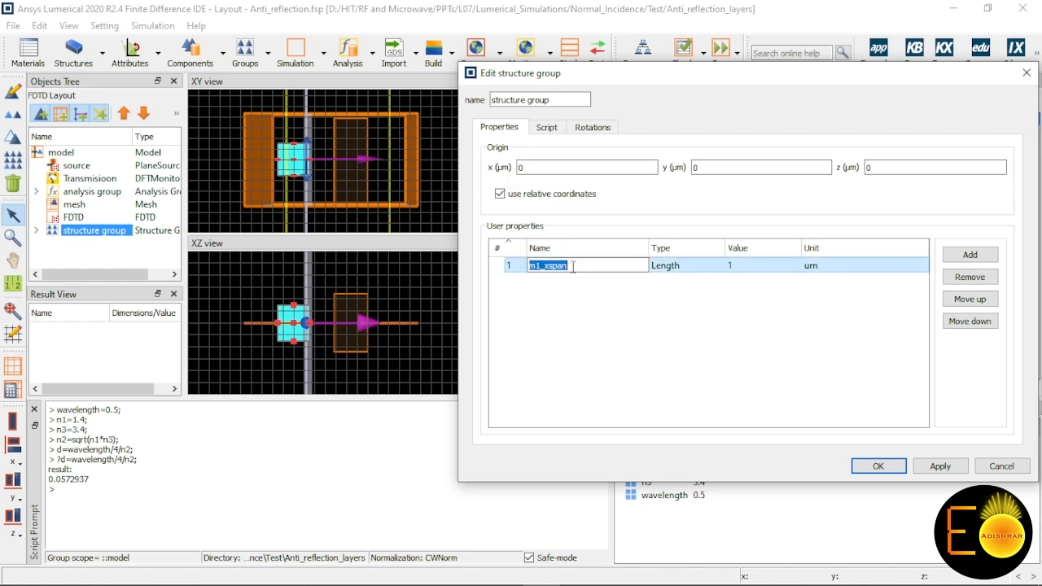
click(628, 358)
click(547, 128)
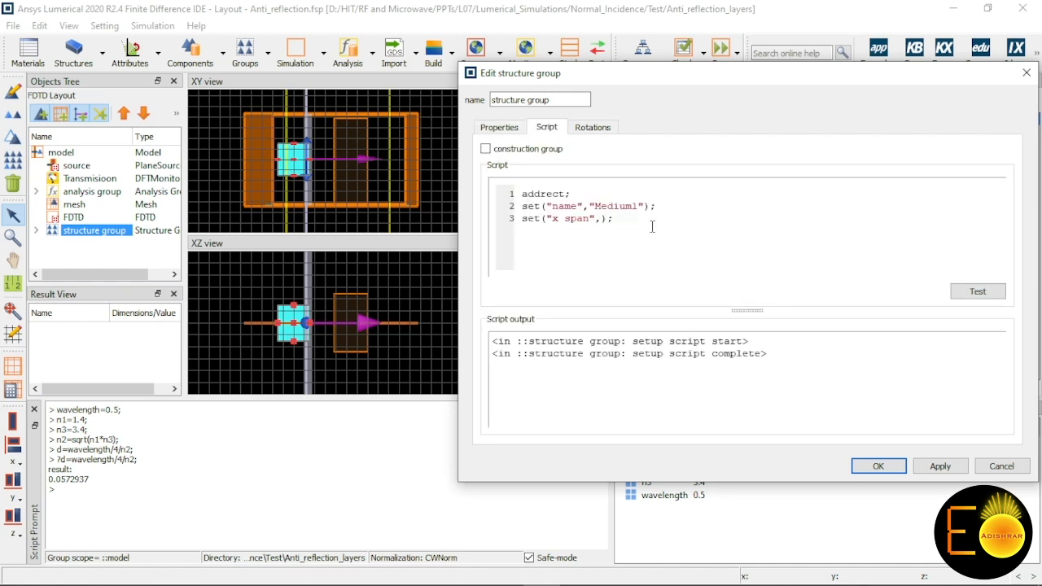
key(ctrl+v)
Step: Add the script line set("y span",1e-6); below the x span line
click(679, 224)
key(Return)
text(set();)
key(Left)
key(Left)
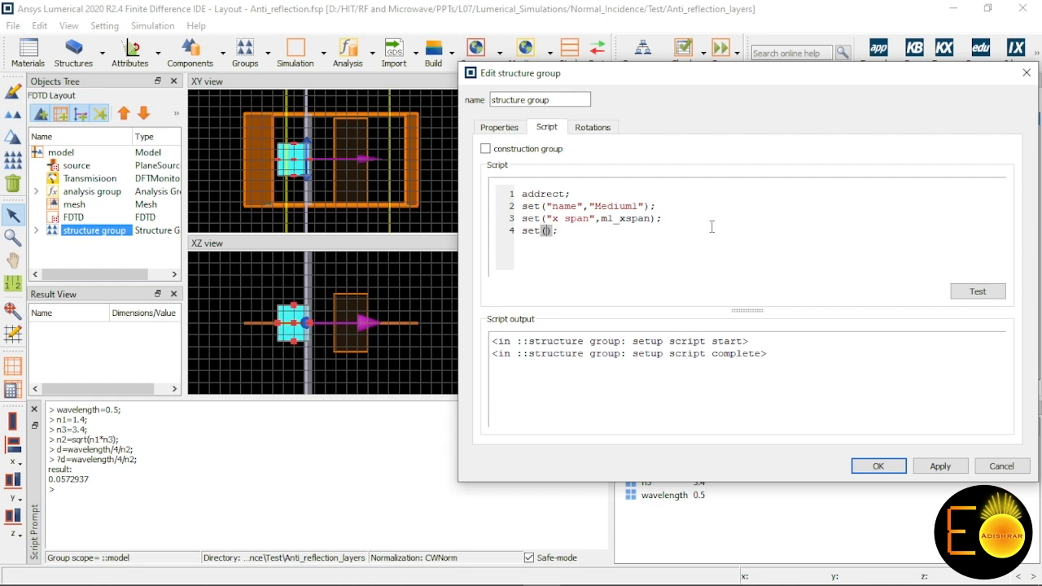
text("y",)
text(span)
key(Right)
key(Right)
text(1e-6)
Step: Add the script line set("z span",1e-6); below the y span line, test the script, and apply it
click(661, 234)
text(set("y span",1e-6);)
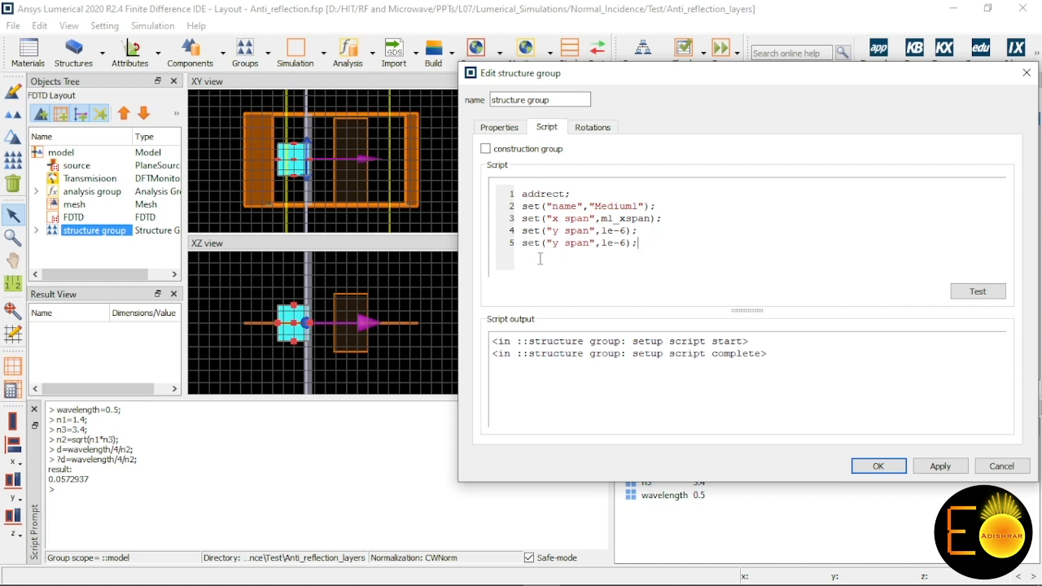
key(Left)
key(Left)
key(Left)
key(Left)
key(Left)
key(Left)
key(Left)
key(Left)
key(Left)
key(BackSpace)
text(z)
click(978, 291)
click(941, 466)
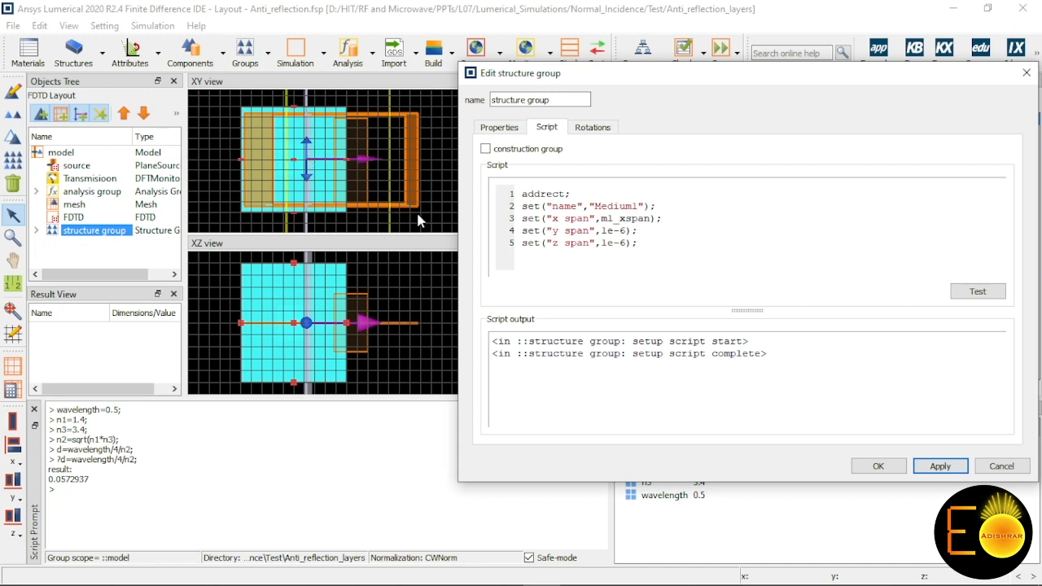
click(640, 247)
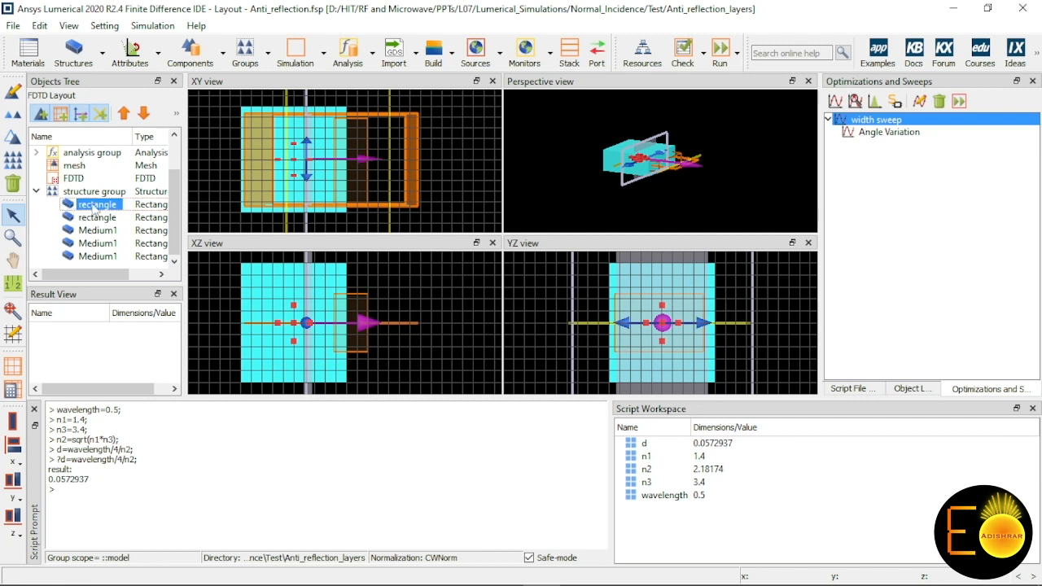
Step: Make the structure group a construction group with deleteall; as the script's first line, and accept the changes
right_click(94, 192)
click(124, 203)
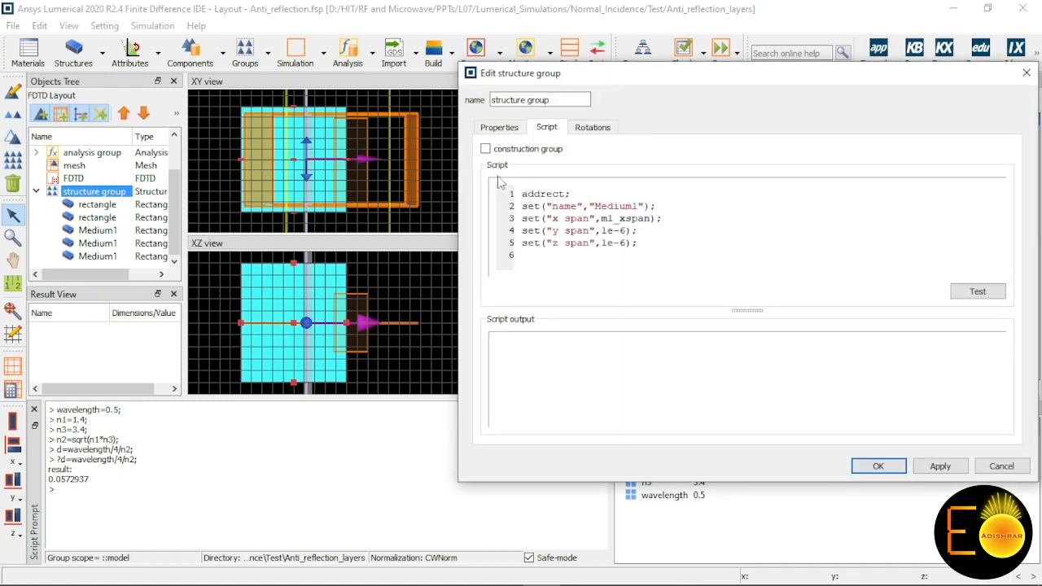
click(486, 149)
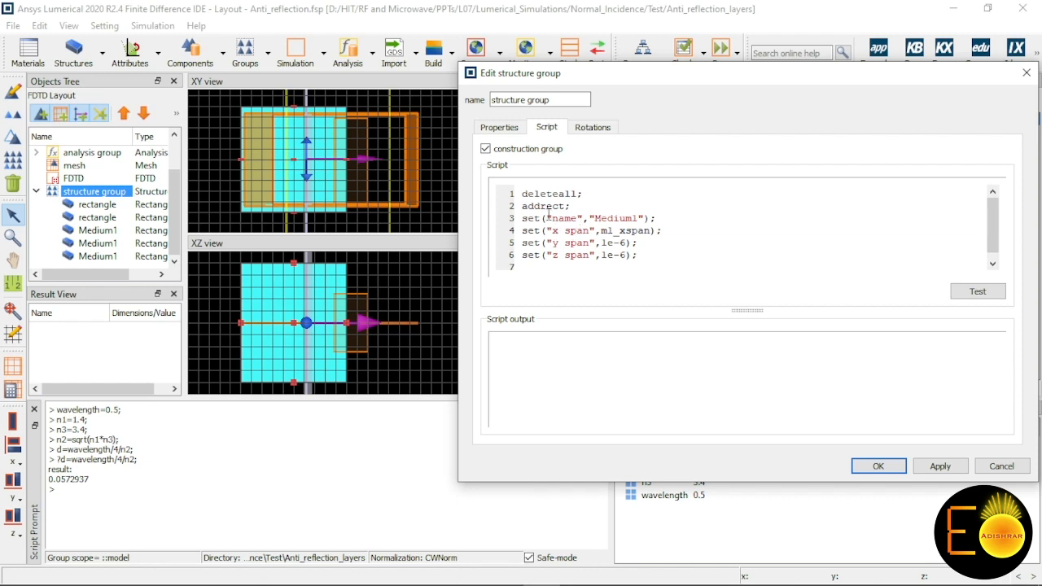
scroll(550, 219, down, 1)
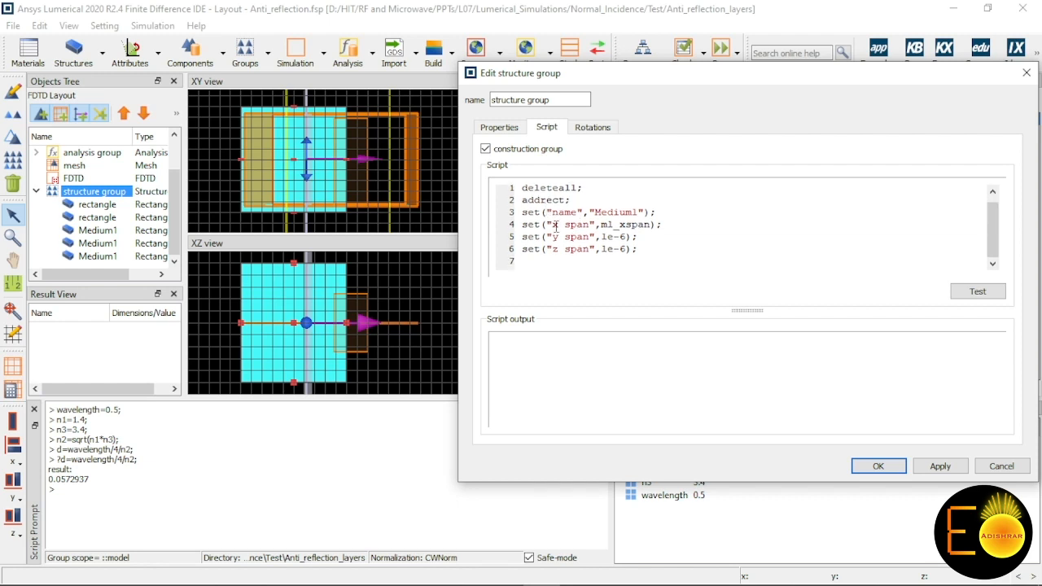
click(940, 466)
click(875, 469)
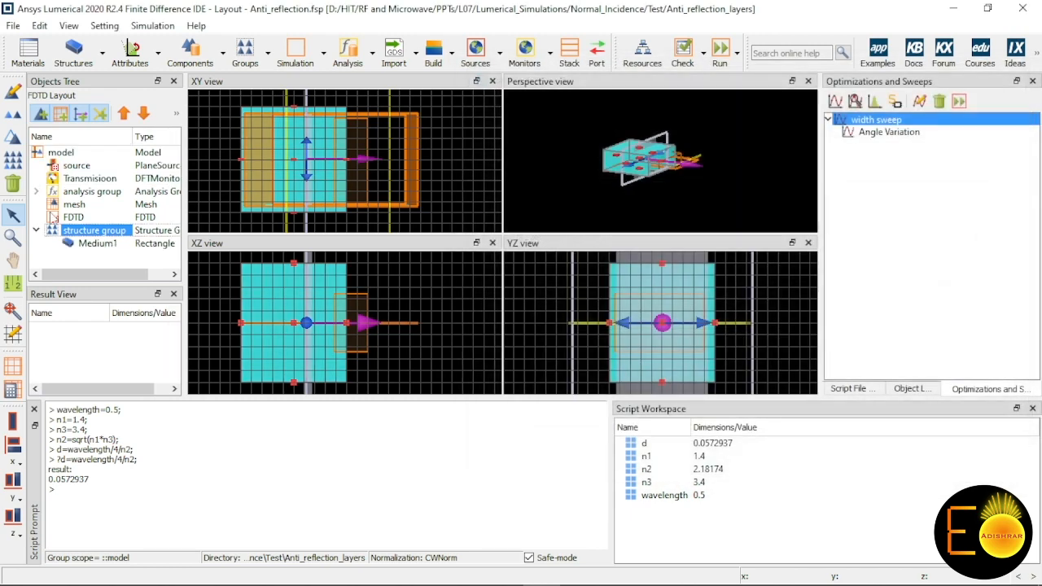
Step: Try to set the Medium1 rectangle's material index to 2.4, and reopen its material settings to check the value
click(92, 246)
double_click(91, 248)
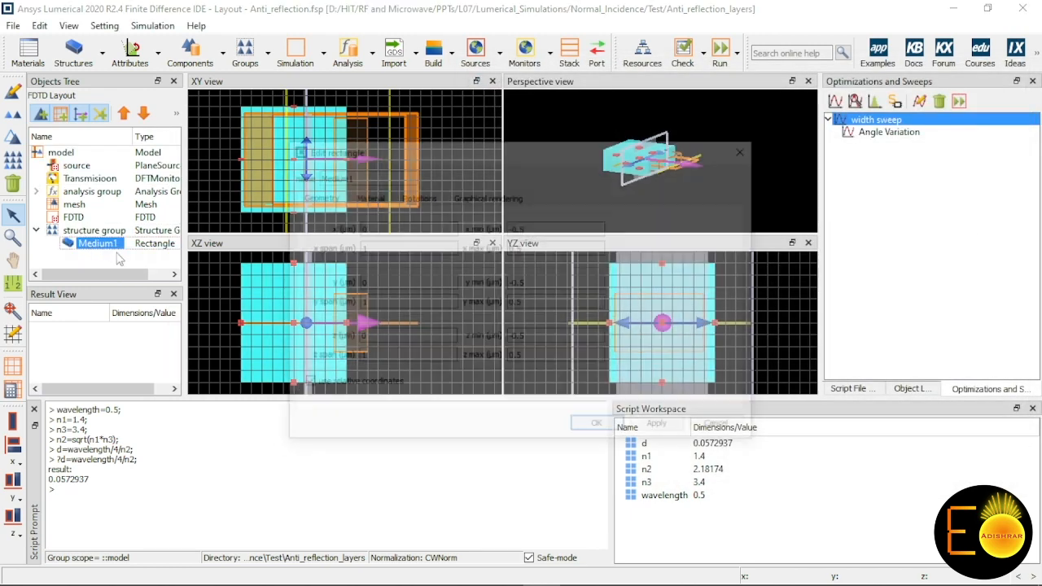
double_click(409, 254)
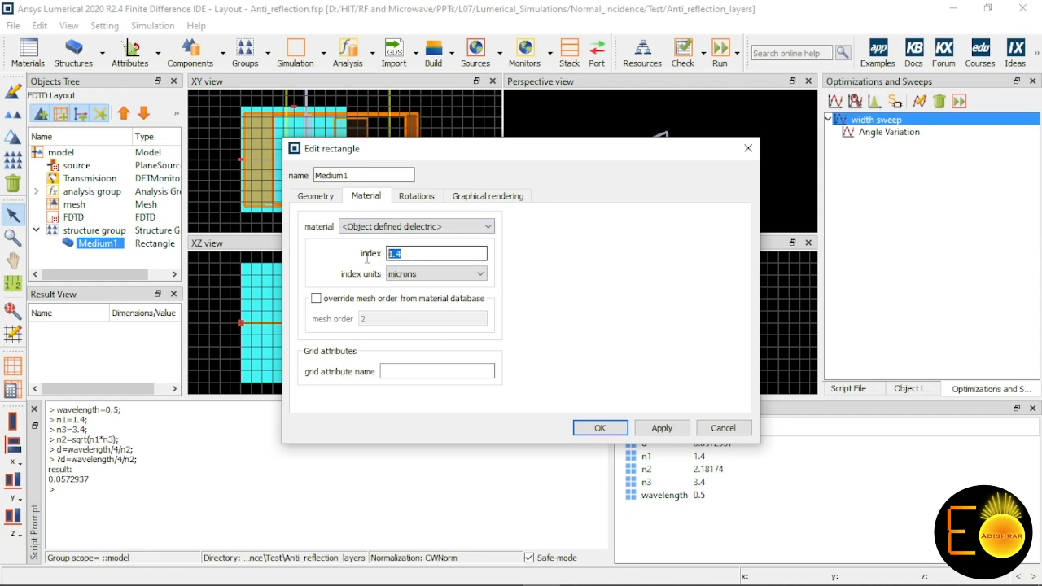
text(2.4)
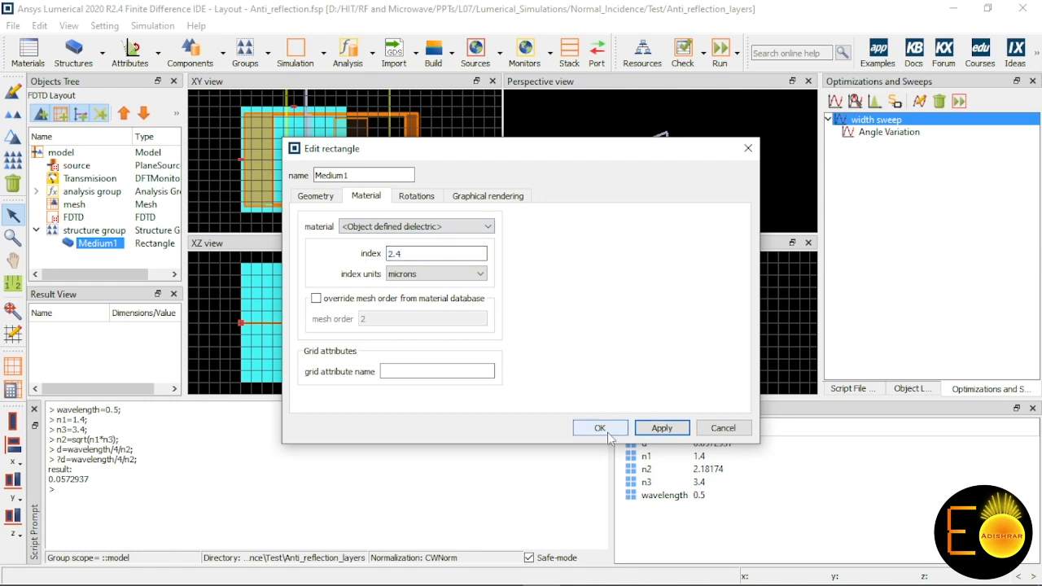
click(600, 427)
double_click(98, 244)
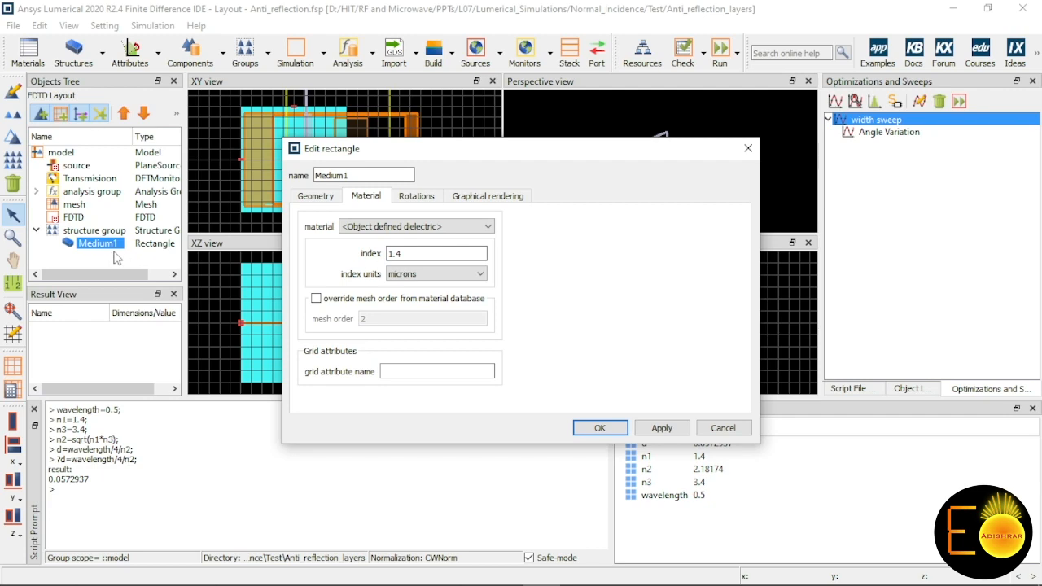
click(723, 428)
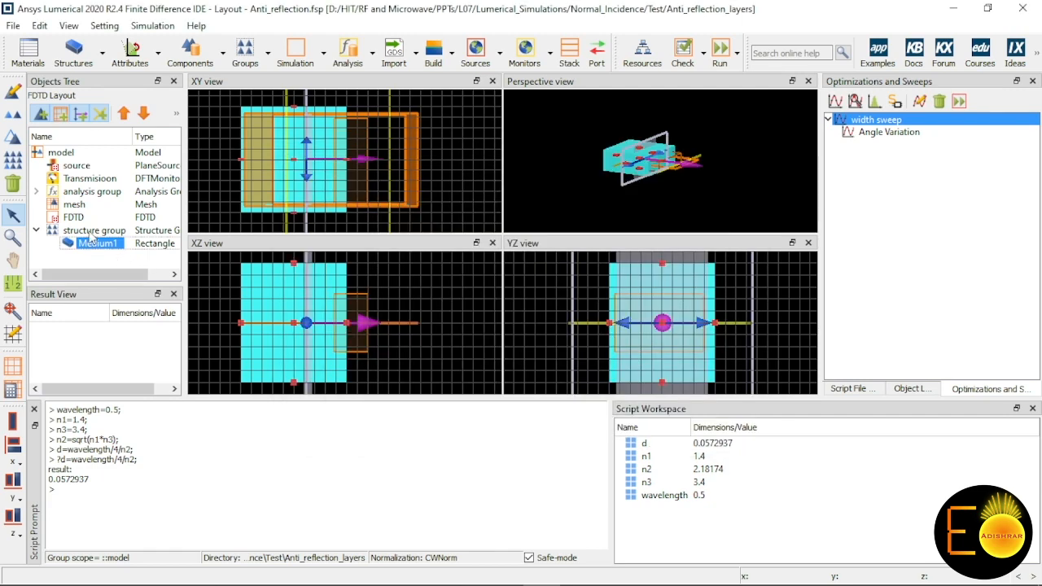
click(92, 236)
right_click(92, 235)
double_click(114, 232)
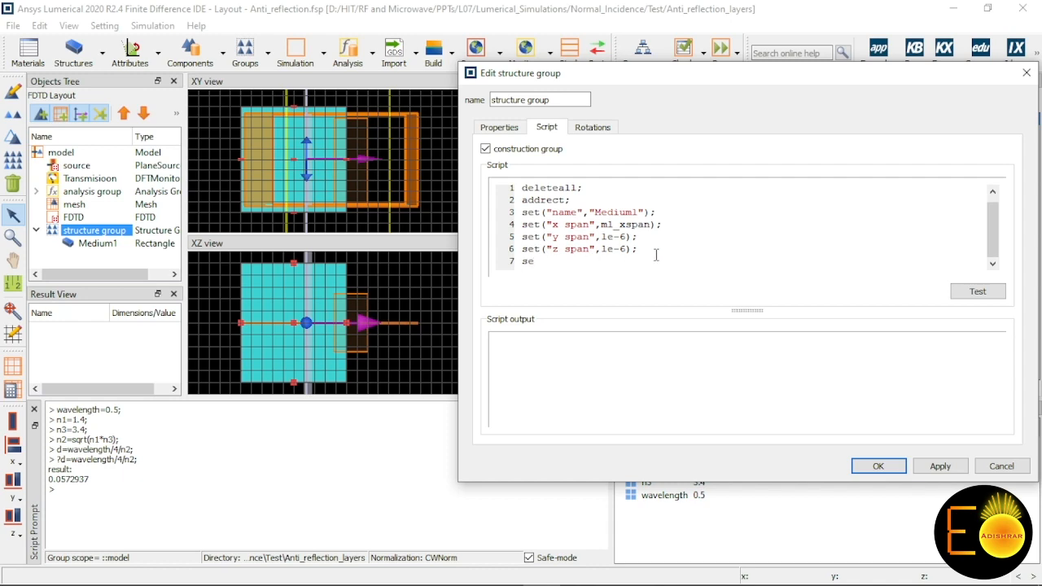
click(1001, 467)
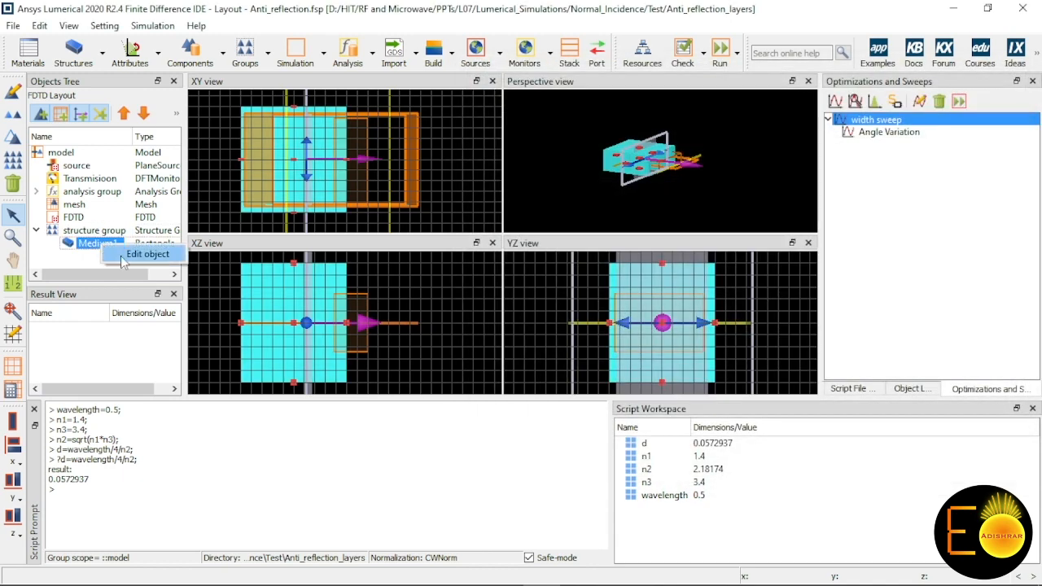
Step: Examine the material choices available for the Medium1 rectangle without changing its material
double_click(97, 244)
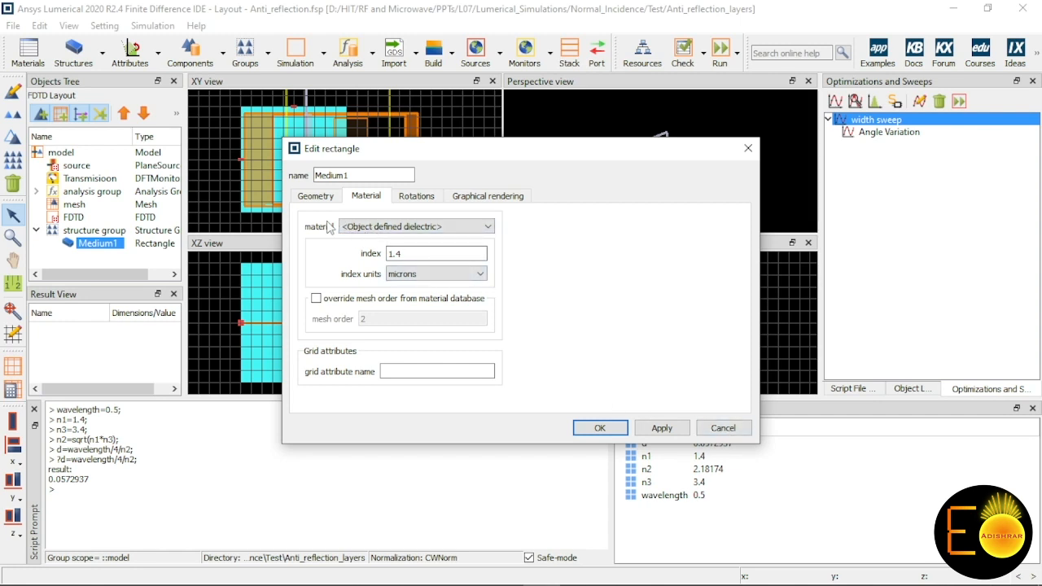
click(365, 228)
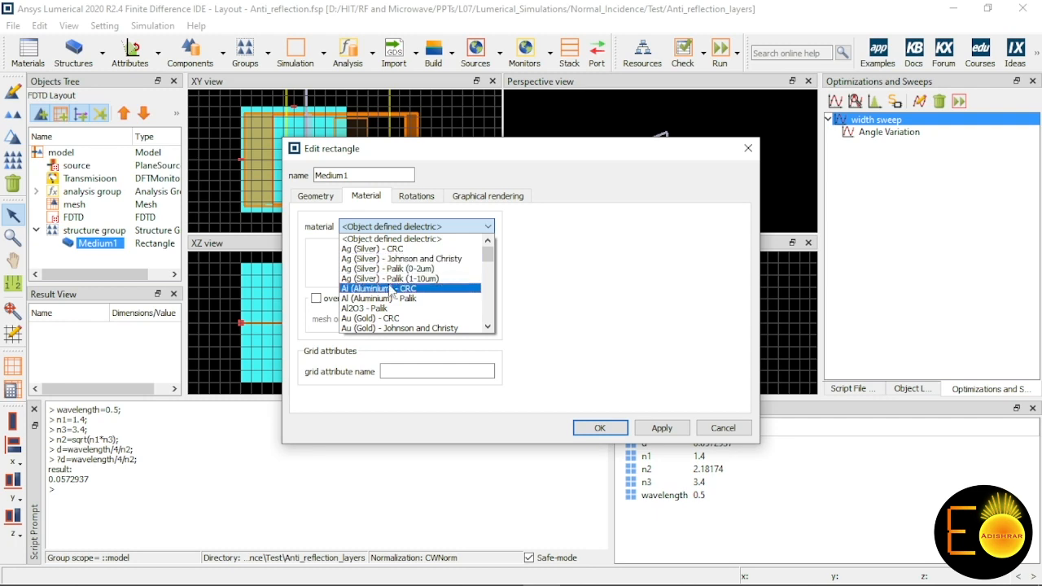
click(99, 236)
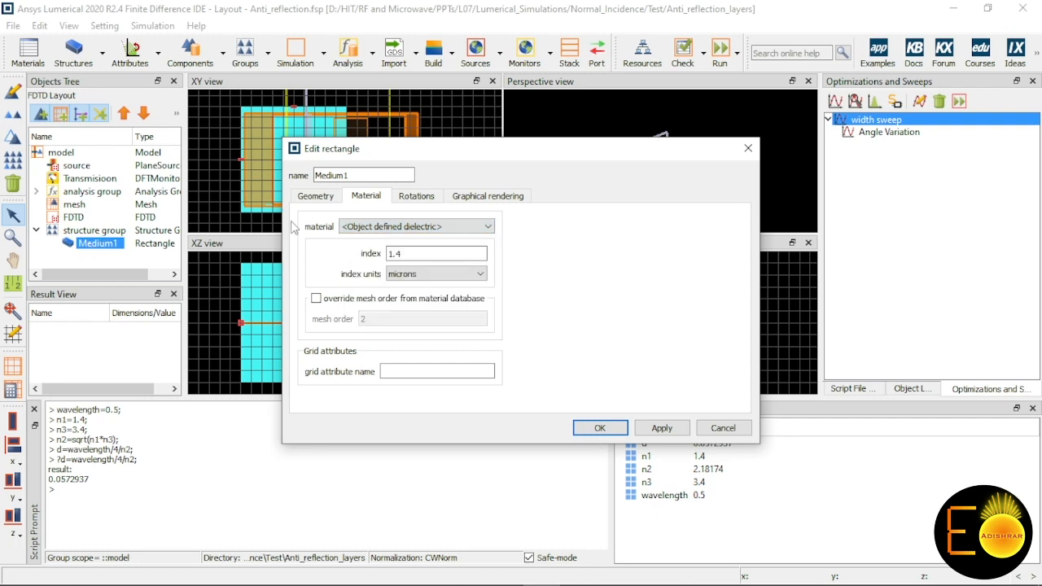
key(Escape)
Step: Add set("material"); as the last line of the structure group's script and test it to list the accepted material names
click(93, 231)
right_click(96, 232)
click(115, 241)
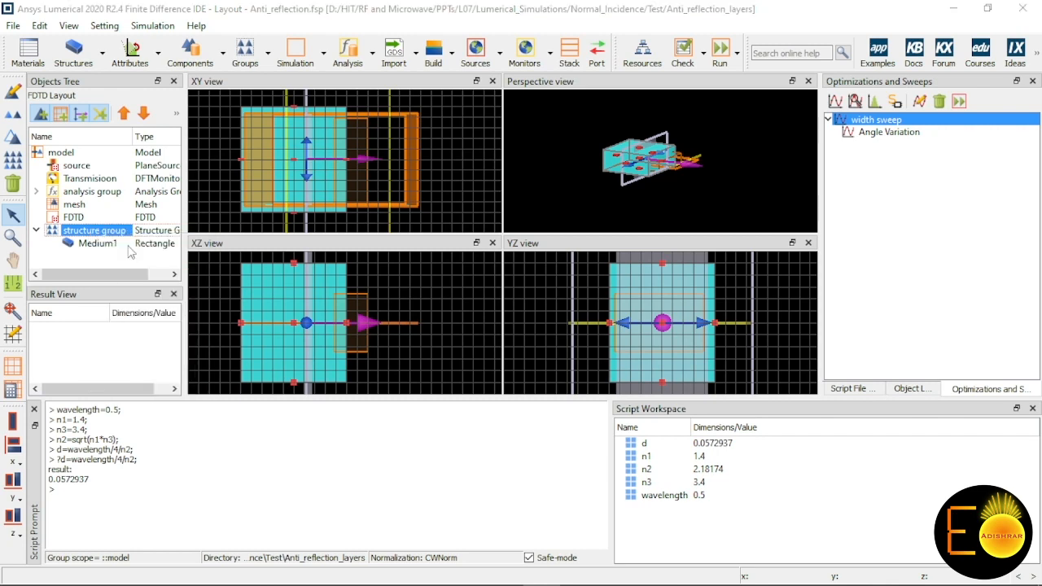
click(566, 273)
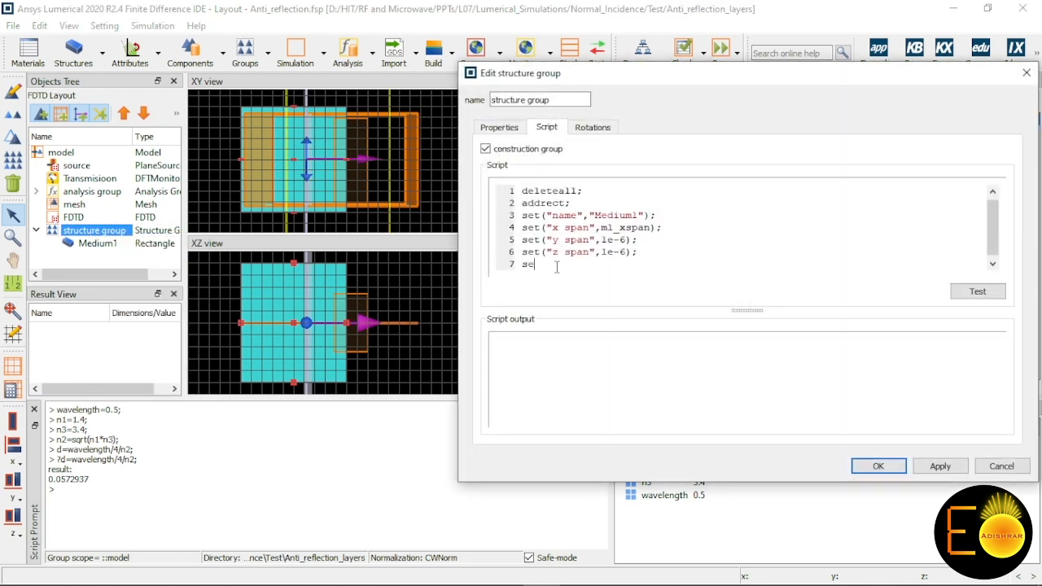
text(set("material");)
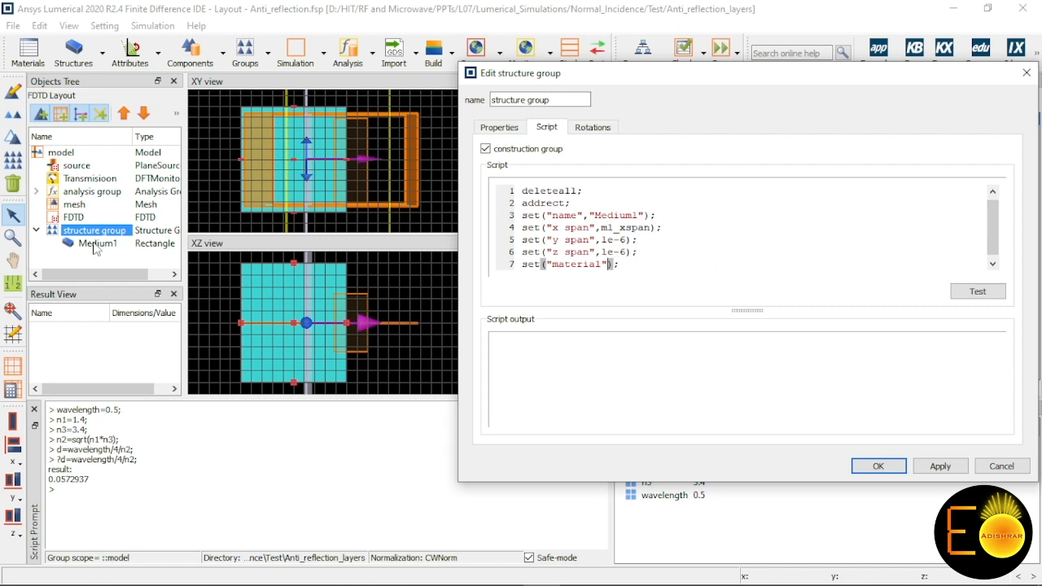
click(978, 292)
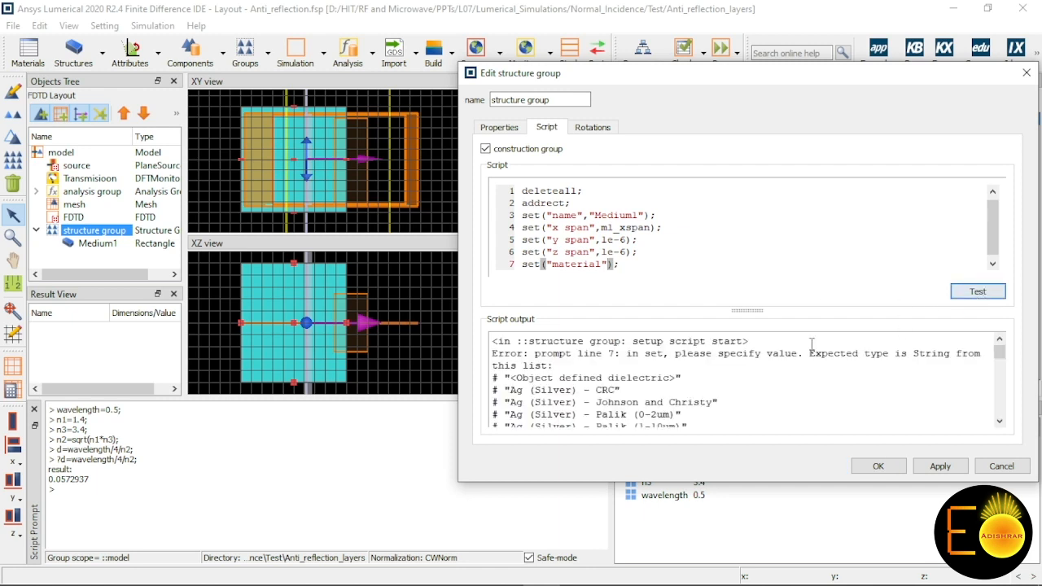
Step: Find "Custom Medium1" in the script output's material list, complete the line as set("material","Custom Medium1"); and apply the script
scroll(627, 376, down, 1)
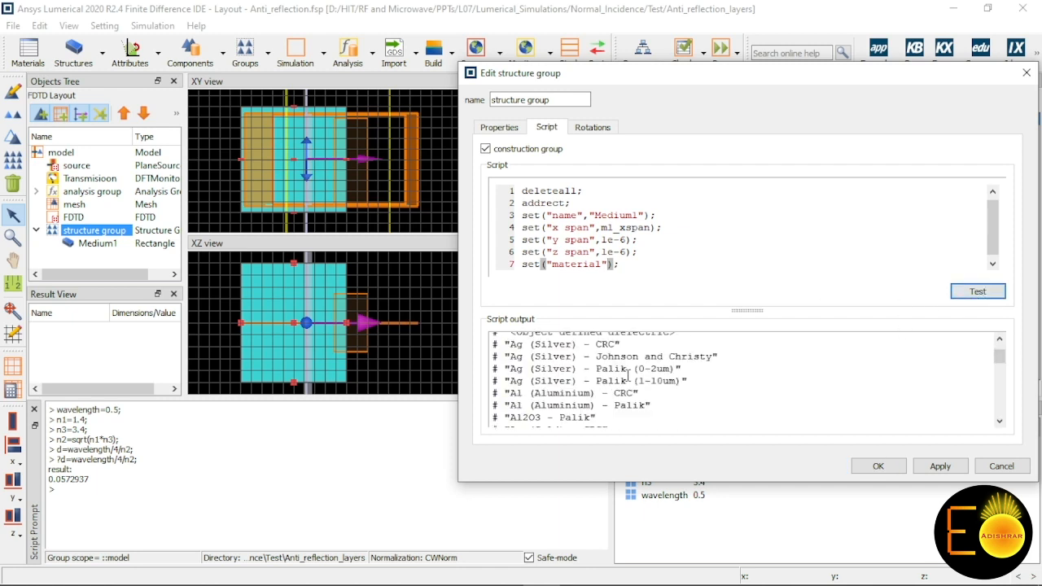
scroll(628, 376, up, 1)
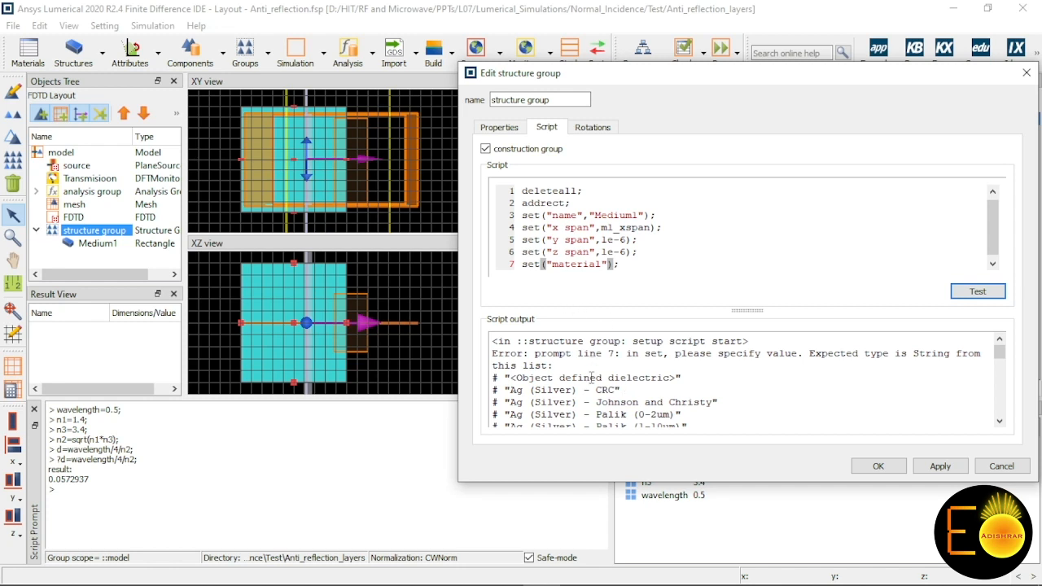
scroll(592, 378, down, 1)
scroll(591, 378, down, 1)
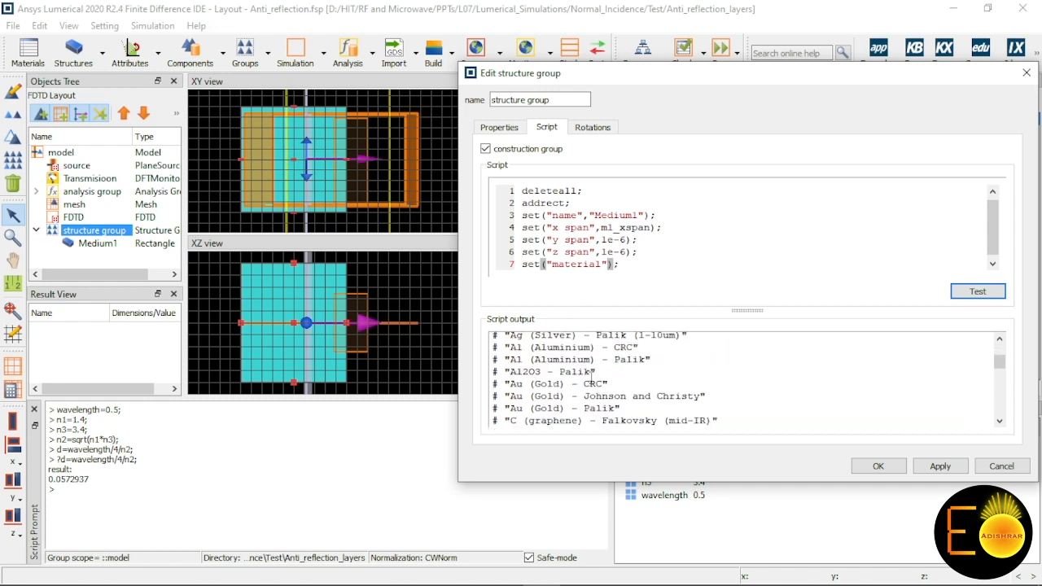
scroll(592, 377, down, 1)
scroll(591, 378, down, 4)
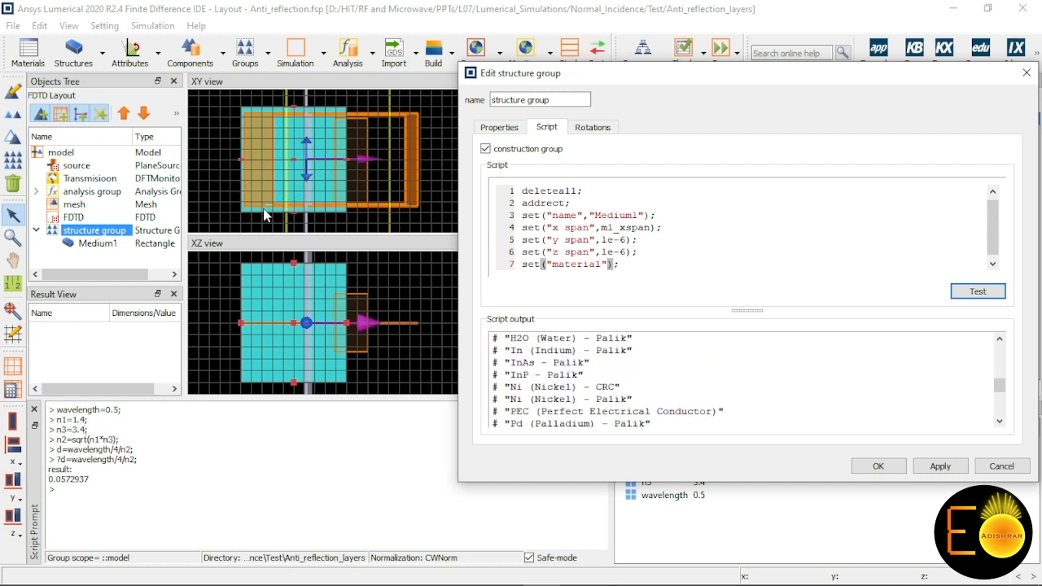
scroll(580, 405, down, 3)
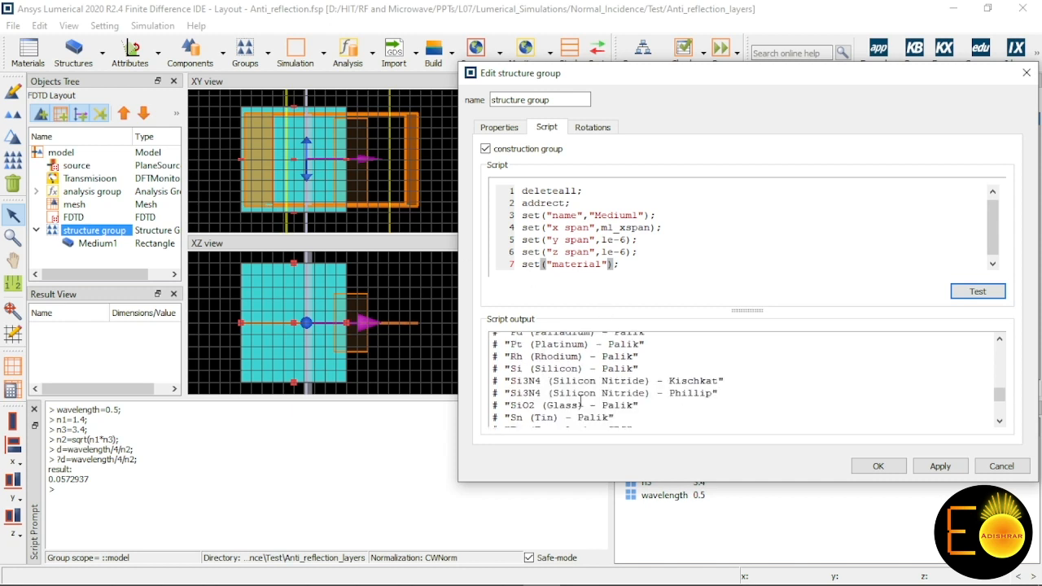
scroll(579, 405, up, 5)
scroll(568, 393, down, 2)
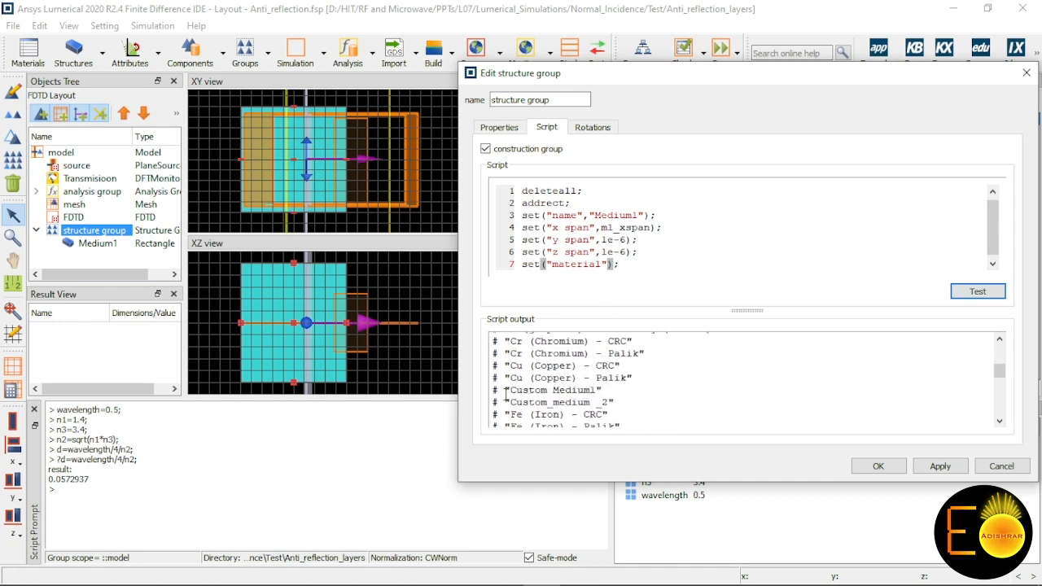
drag(511, 393, 606, 390)
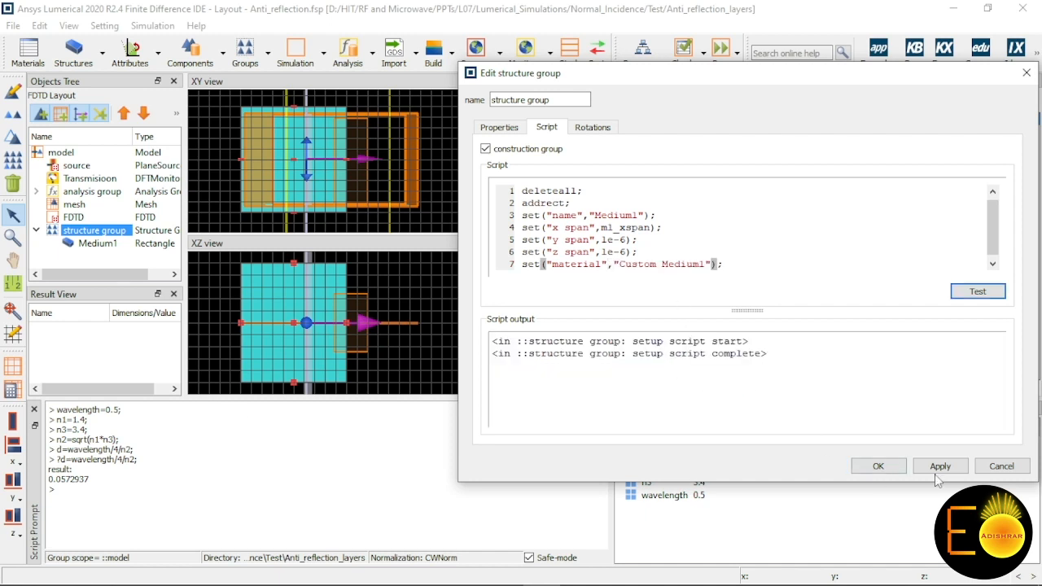
click(937, 470)
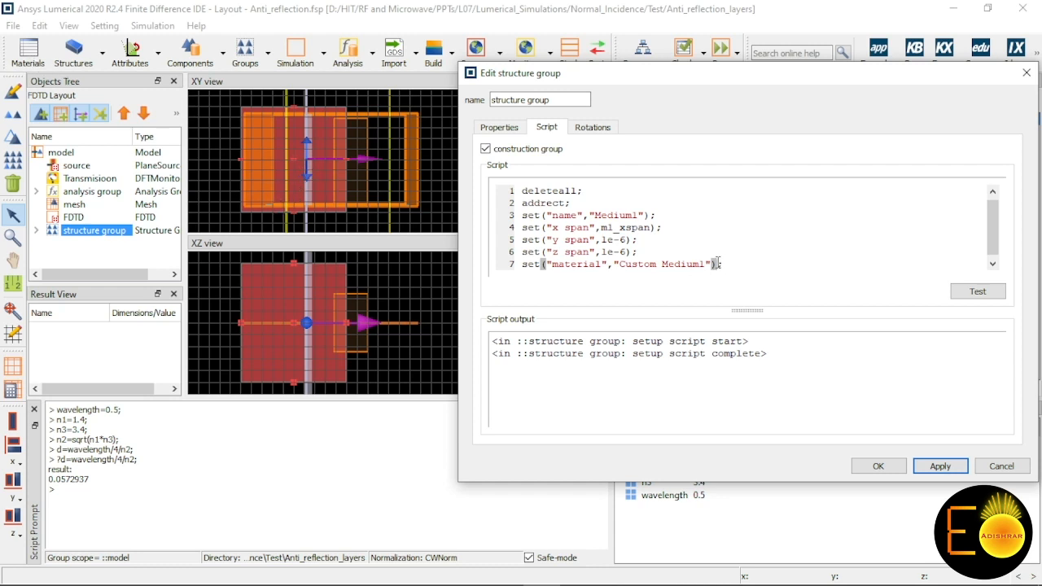
Step: Define the first refractive index with the script line n1=1.4; one blank line below the material line
drag(713, 263, 719, 262)
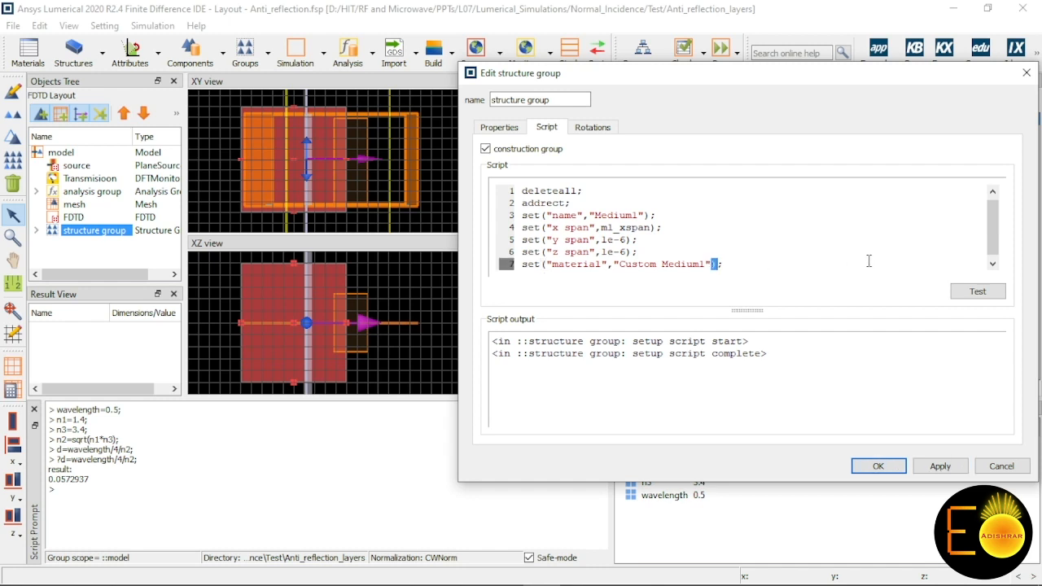
click(782, 281)
key(Return)
key(Return)
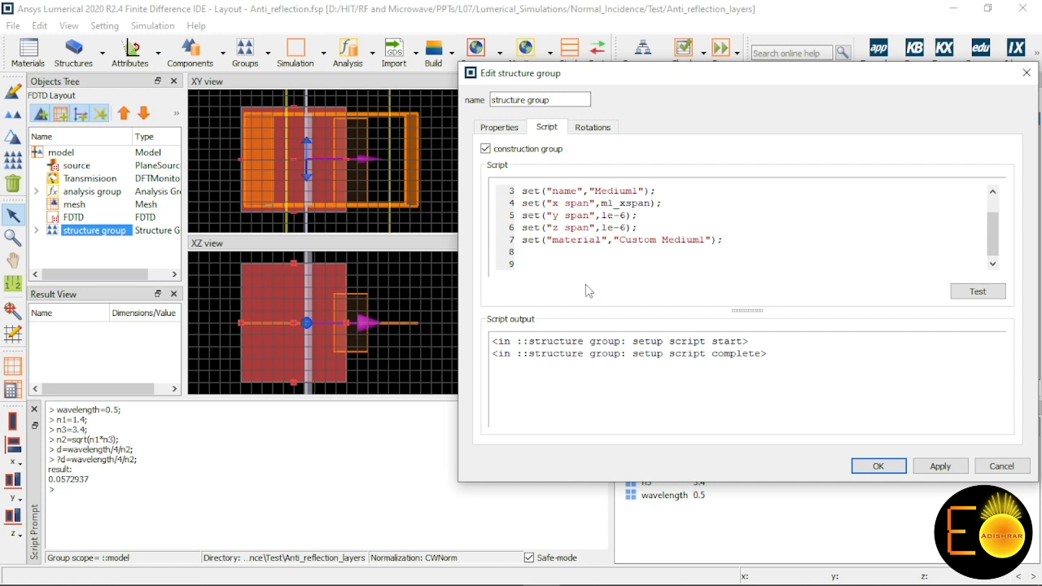
text(n1=1.4;)
Step: Add the script lines n3=3.4 and n2=sqrt(n1*n3) below the n1 line
key(Return)
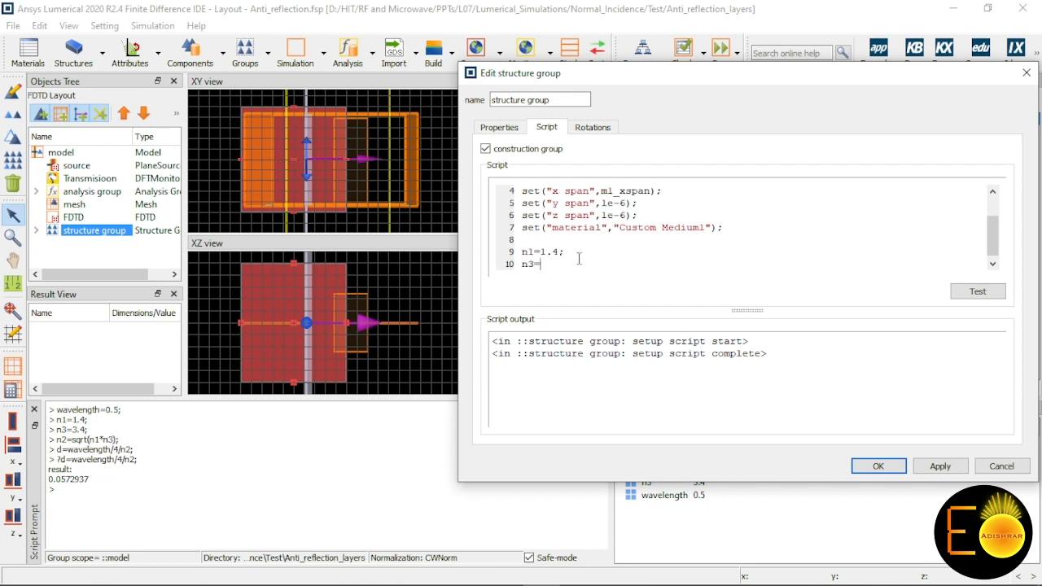
text(n3=3.4)
key(Return)
text(n2=)
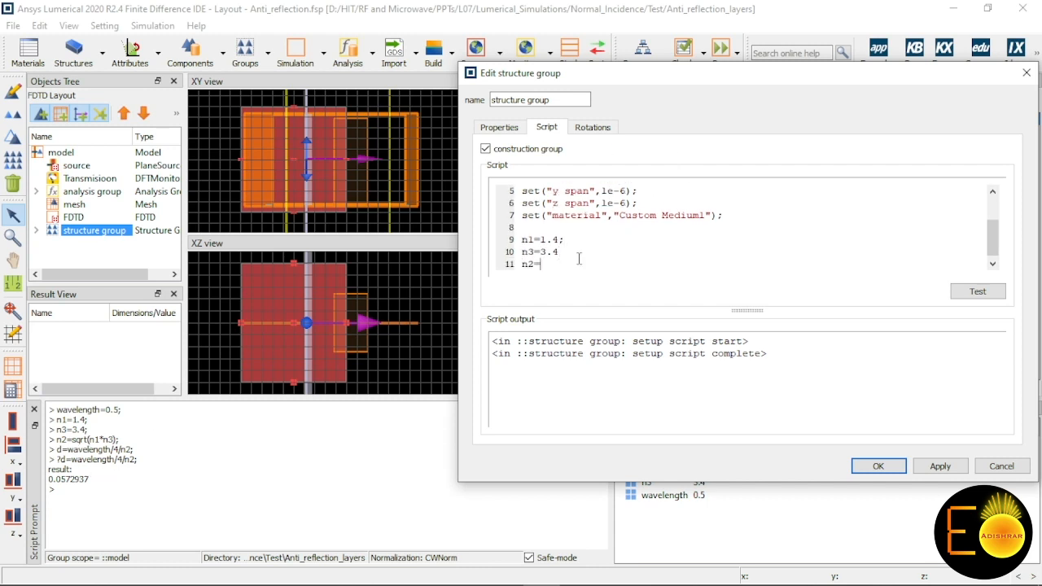
text(sqrt(n1*n3)
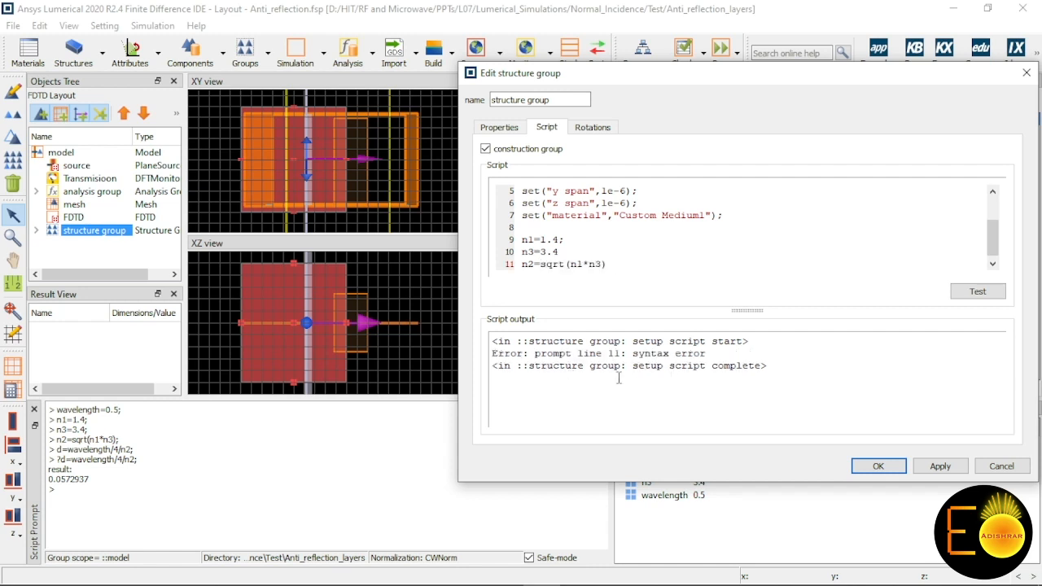
Step: End the n3=3.4 and n2=sqrt(n1*n3) script lines with semicolons and start a thickness line d= below them
click(583, 258)
key(Down)
key(End)
text(;)
key(Return)
text(d)
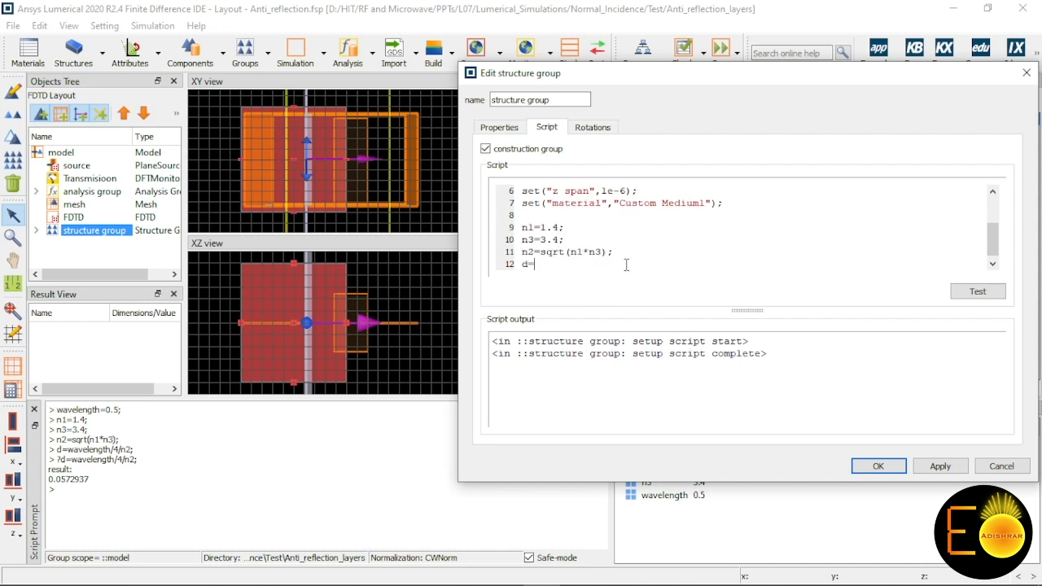
Step: Add a user property named wavelength to the structure group, of type Length with value 0.5 um
click(503, 129)
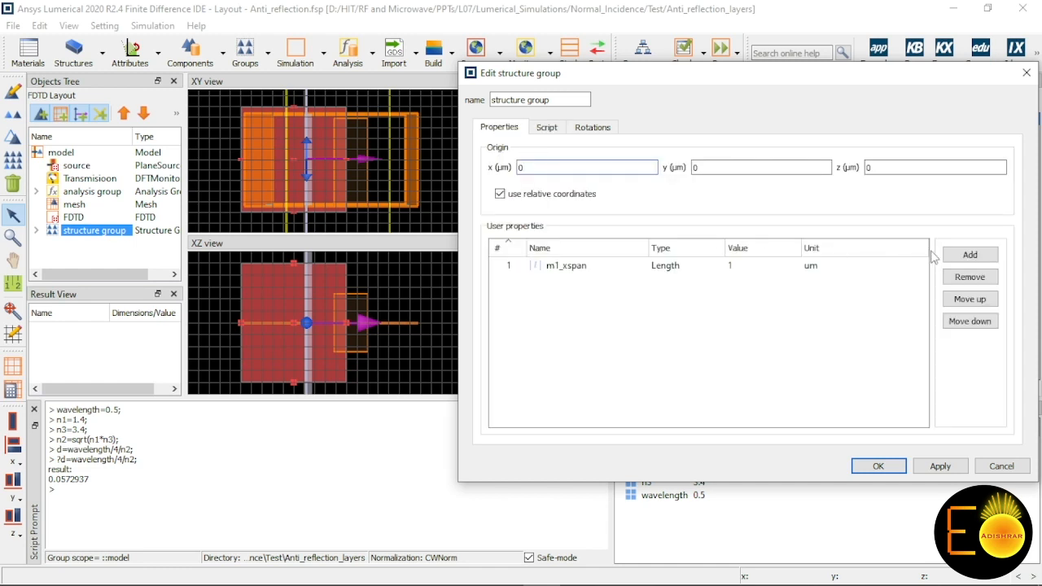
click(960, 257)
double_click(566, 281)
text(wavelength)
click(684, 280)
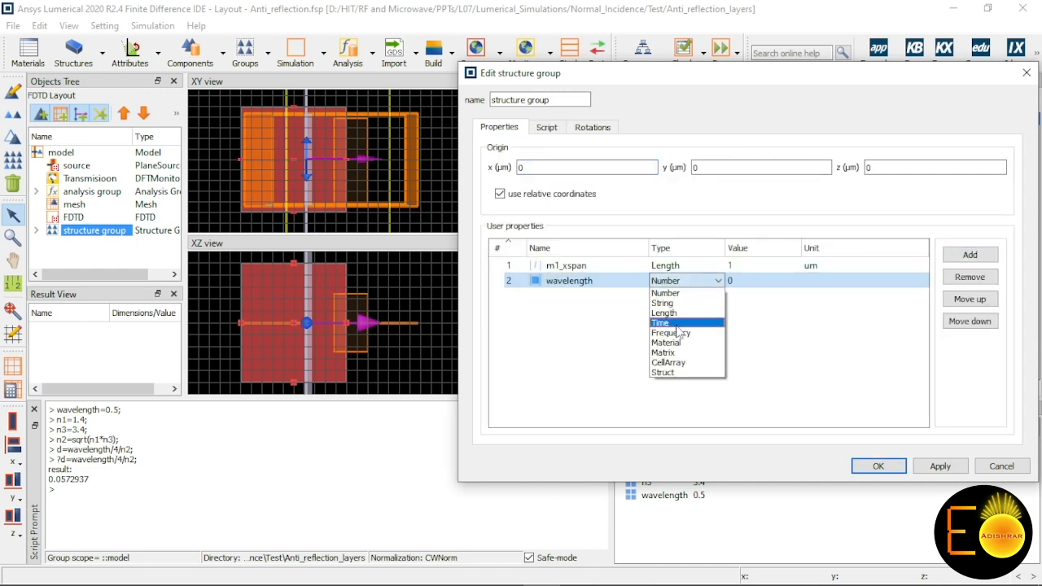
click(690, 314)
double_click(760, 285)
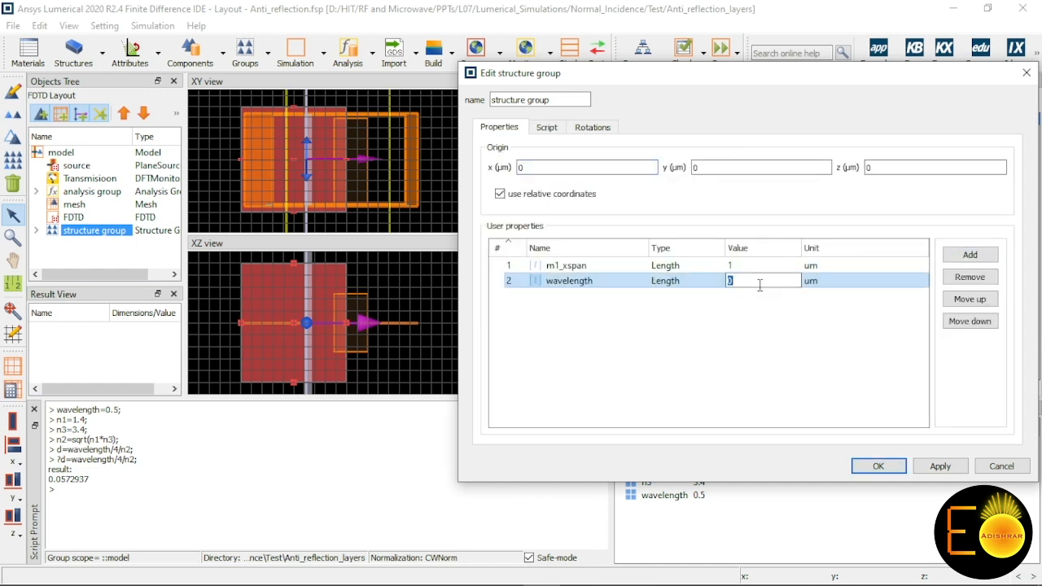
text(0.5)
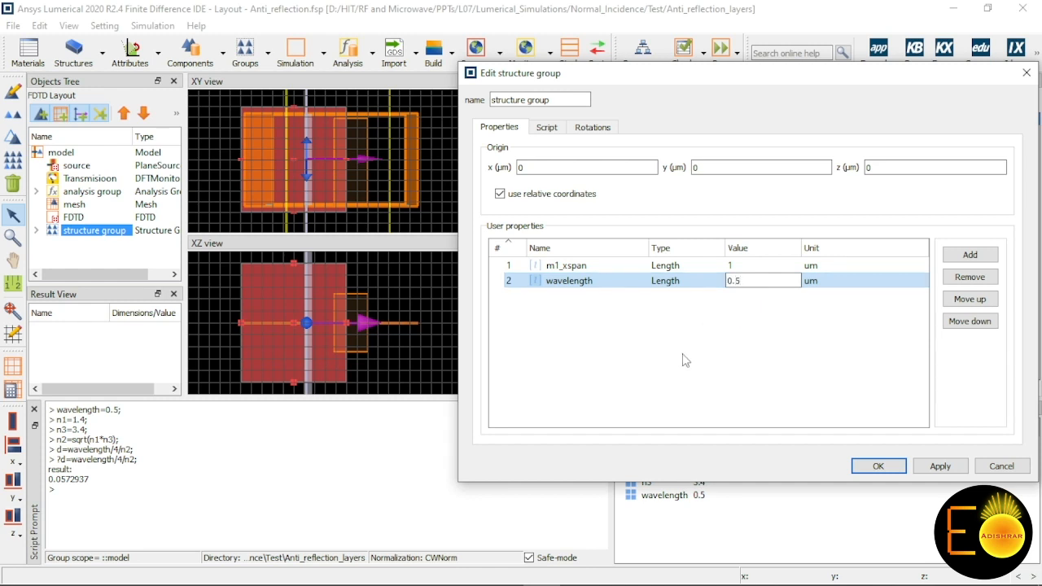
Step: Complete the thickness line as d=wavelength/4/n2; and clear the n1, n3, n2 and d lines from the script
click(546, 127)
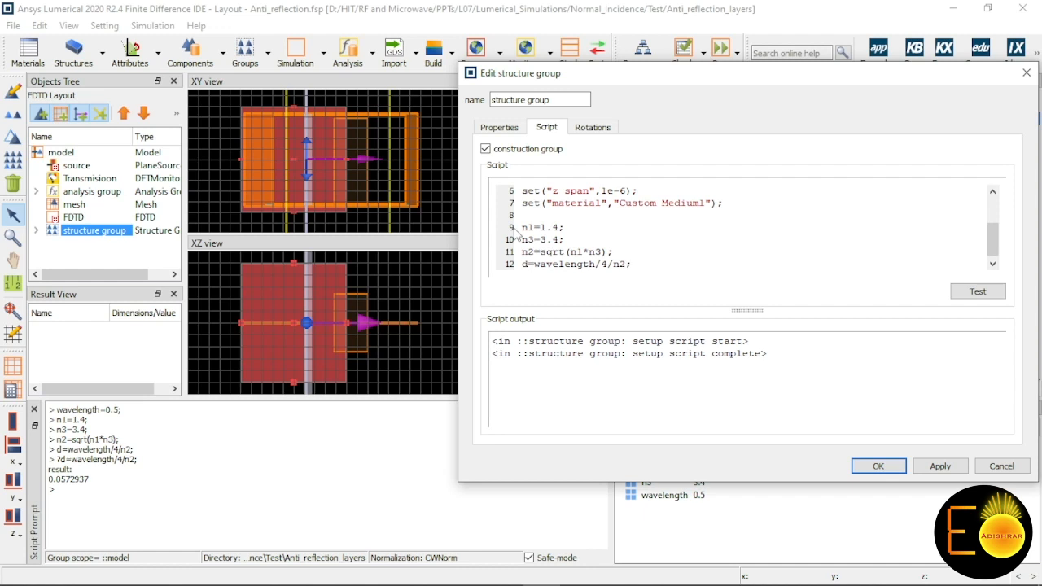
click(590, 269)
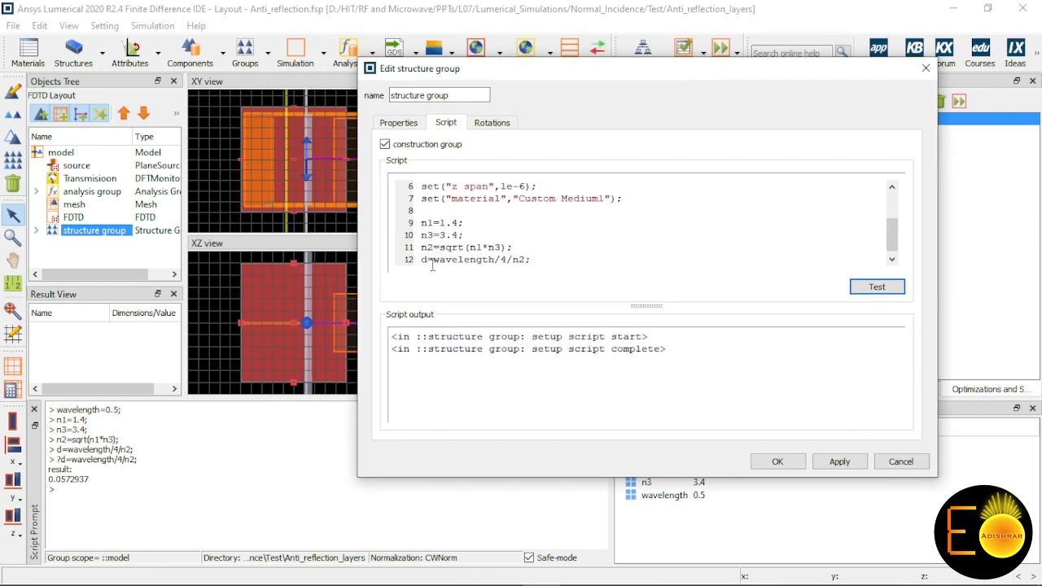
drag(421, 223, 448, 187)
Step: Add a user property named d to the structure group, of type Length with value 0.0572937 um
click(399, 123)
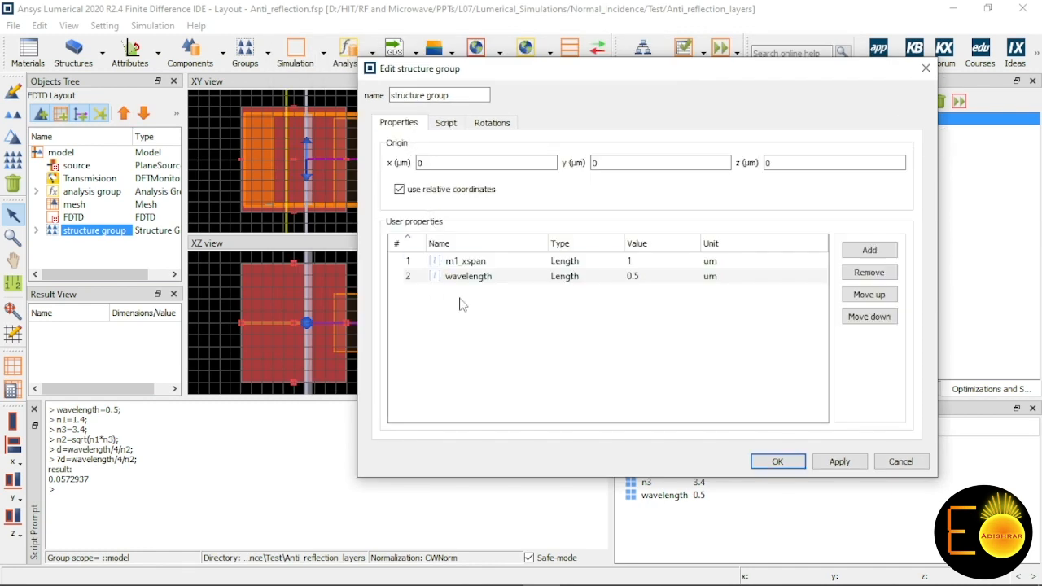
click(870, 250)
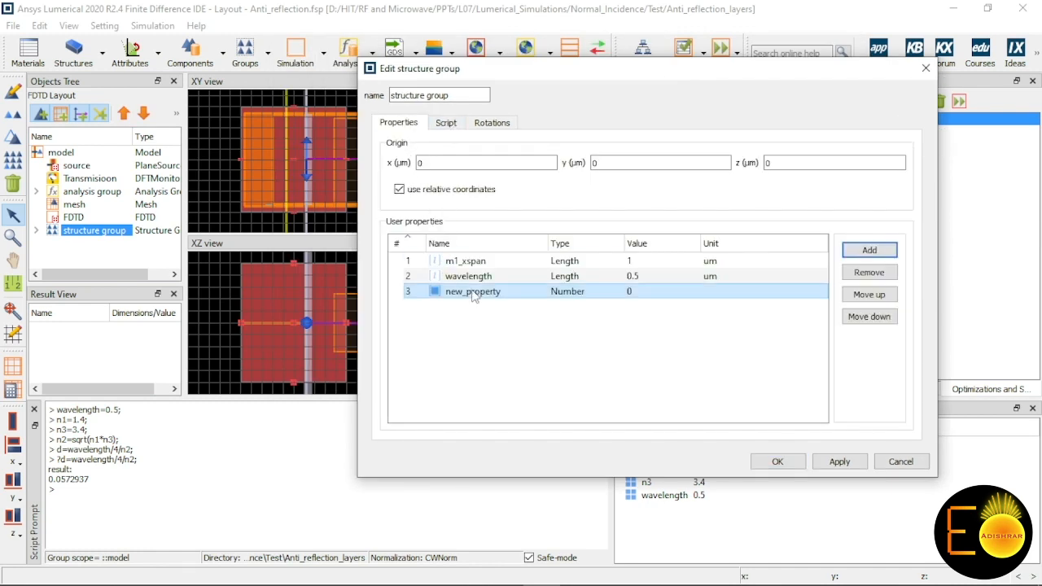
drag(773, 73, 627, 99)
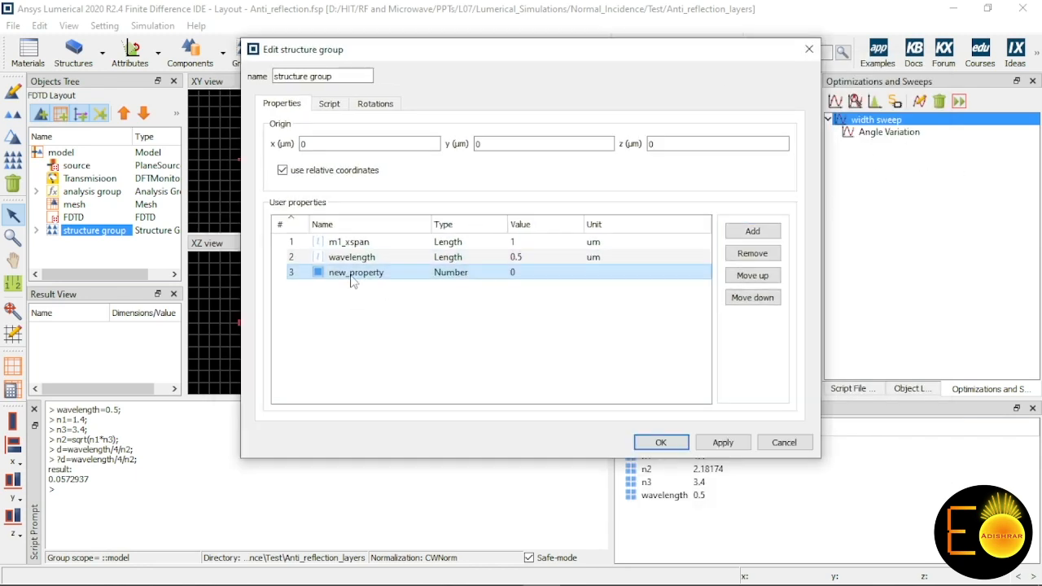
double_click(352, 273)
text(d)
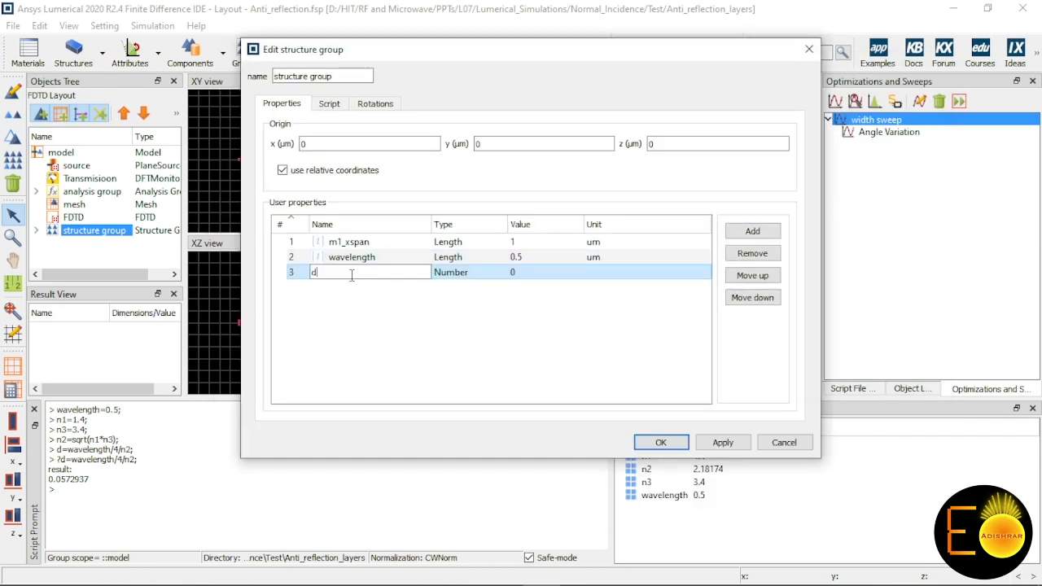
double_click(470, 275)
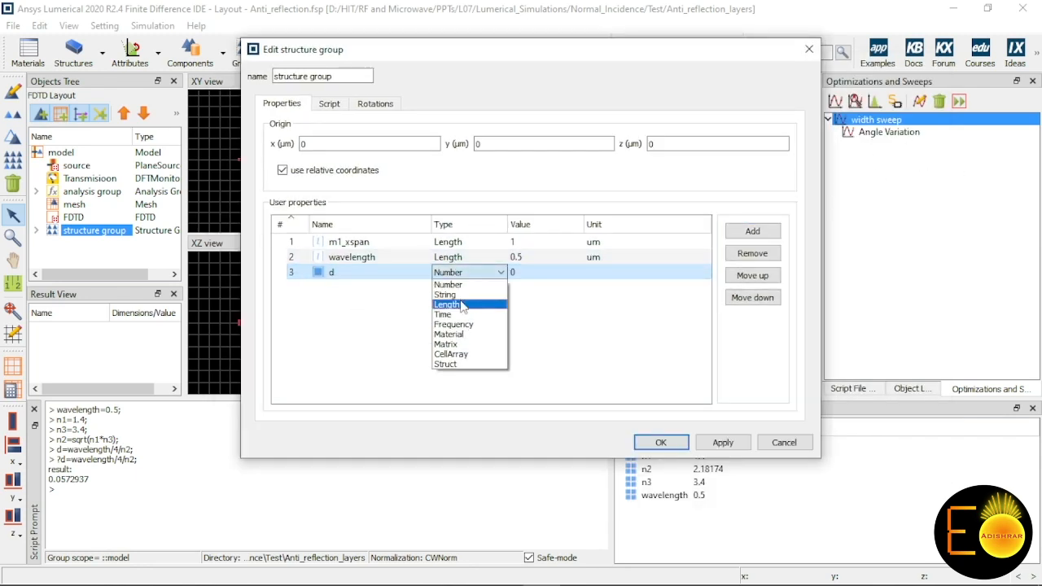
click(462, 305)
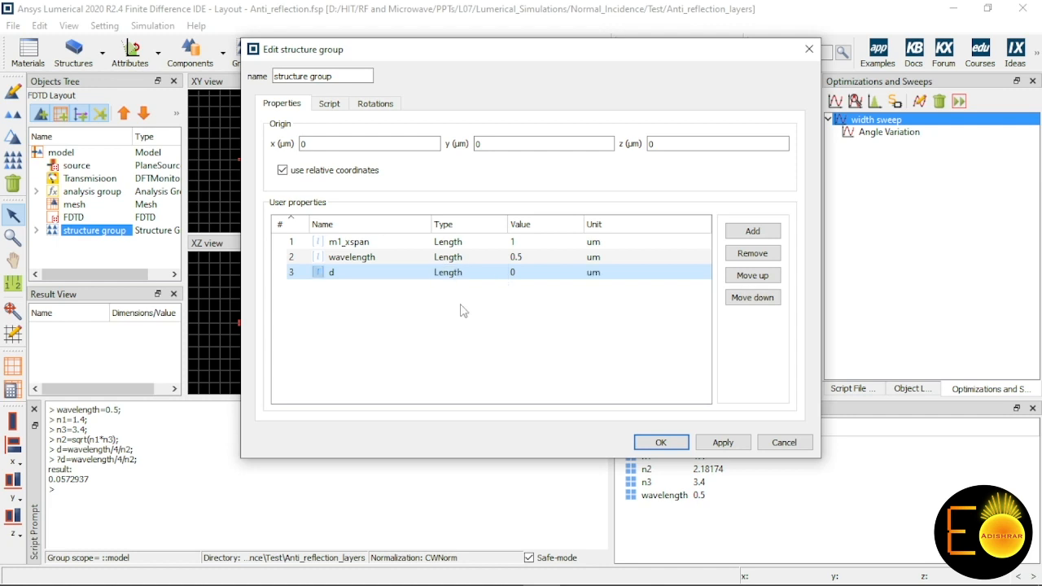
double_click(526, 280)
text(0.0572937)
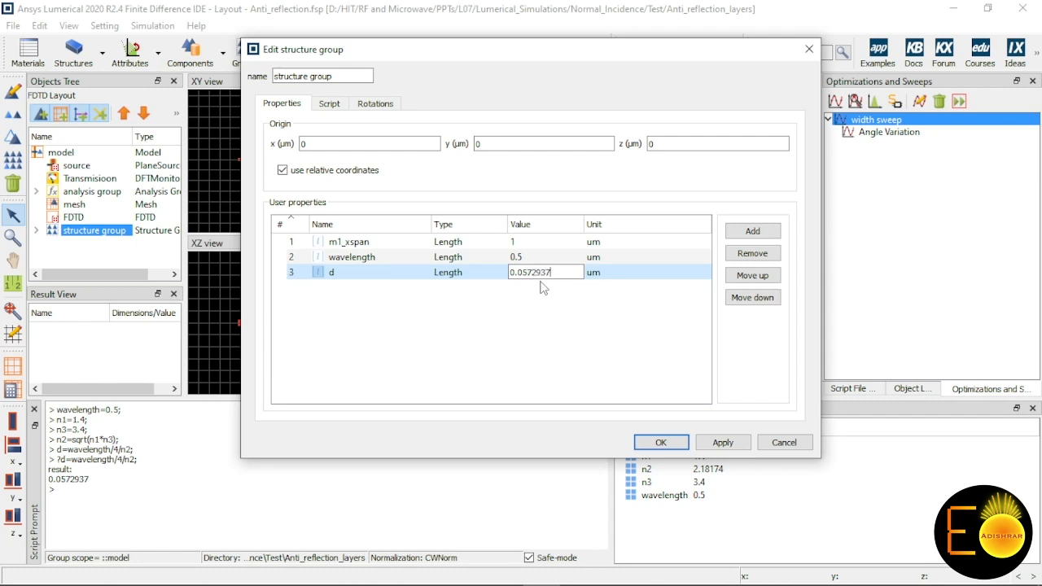
Step: Duplicate the Medium1 rectangle block below it as Medium2 and change the copy's x span line to set("x min",m1_xspan/2);
click(334, 105)
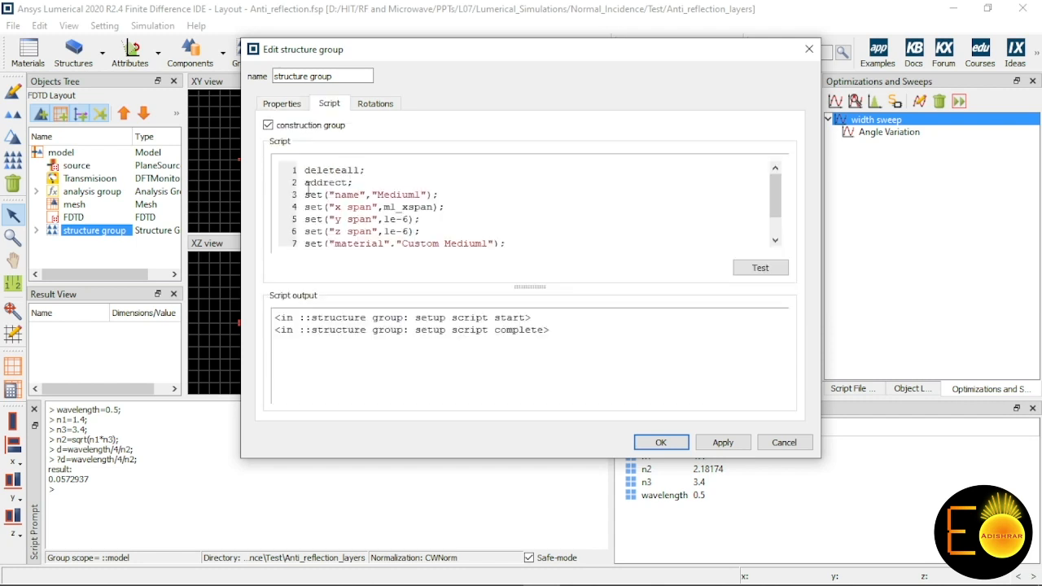
drag(307, 193, 530, 214)
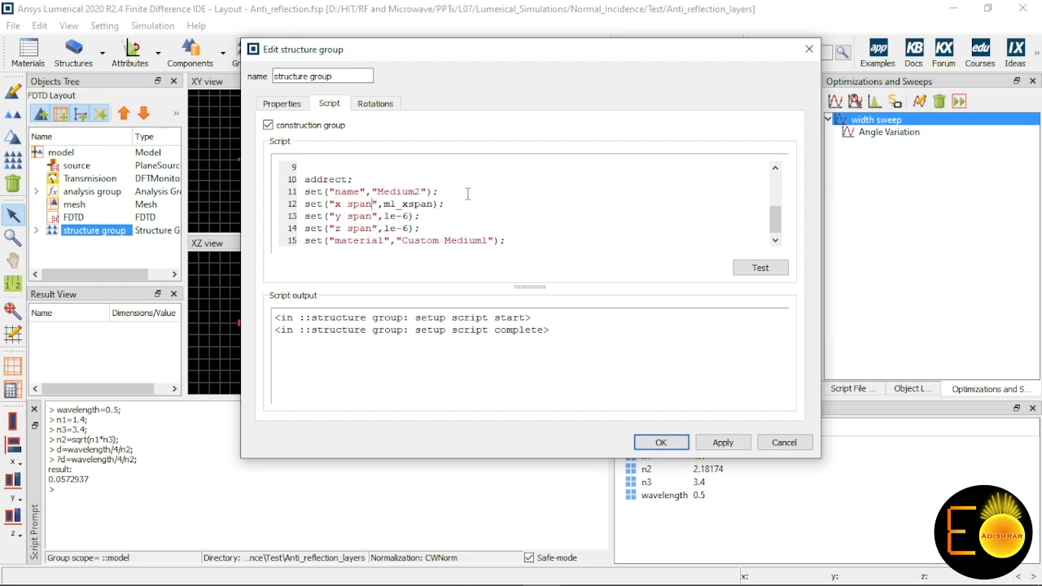
key(BackSpace)
key(BackSpace)
key(BackSpace)
key(BackSpace)
text(min)
drag(444, 52, 625, 47)
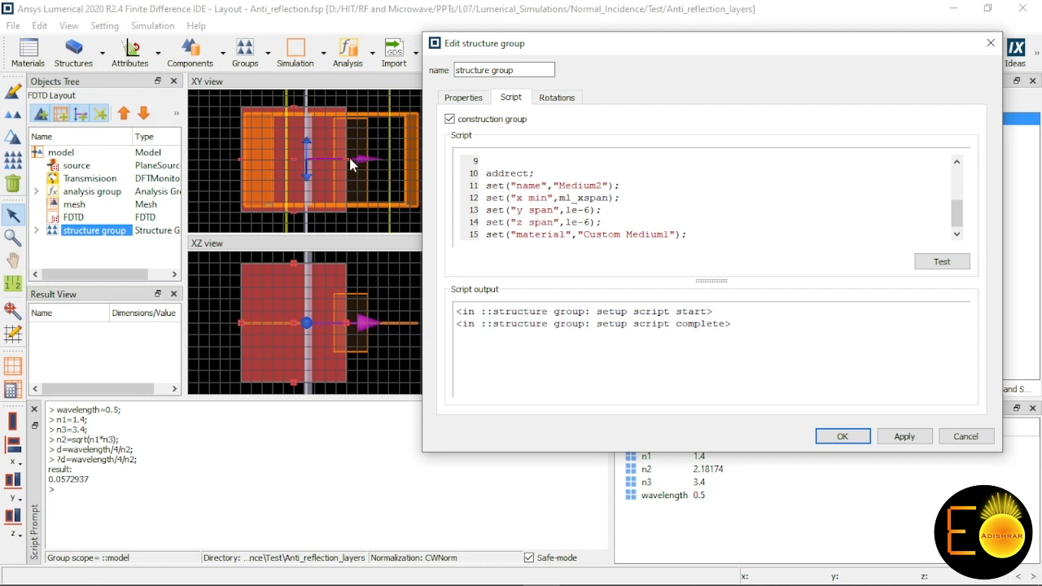
click(612, 198)
text(/2)
Step: Add the line set("x max",m1_xspan/2+d); below Medium2's x min line, checking the thickness name against the user properties
click(643, 197)
key(Return)
text(set("x min",ml_xspan/2);)
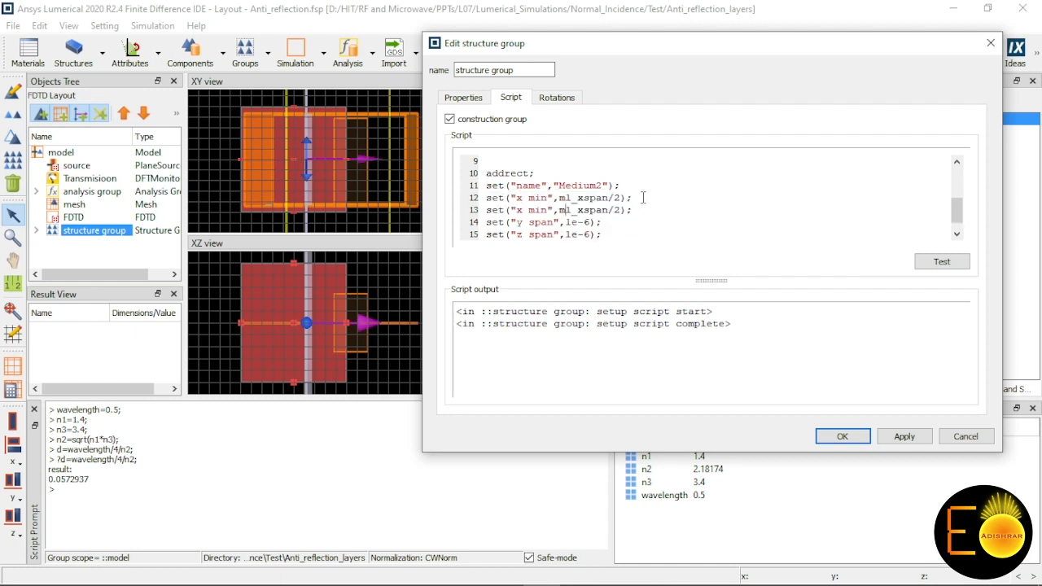
key(BackSpace)
key(BackSpace)
text(ax)
text(+)
click(456, 96)
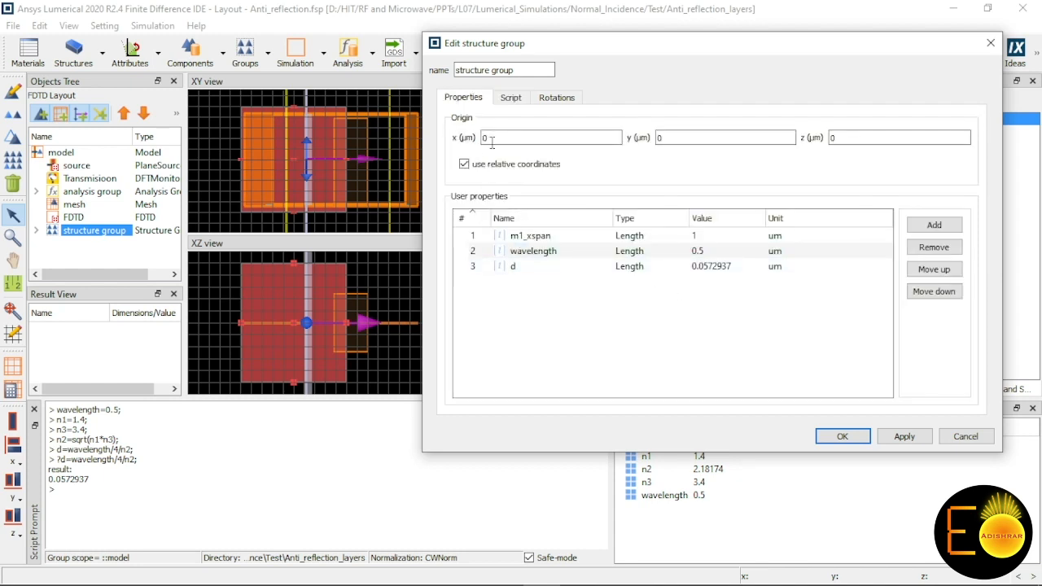
click(518, 101)
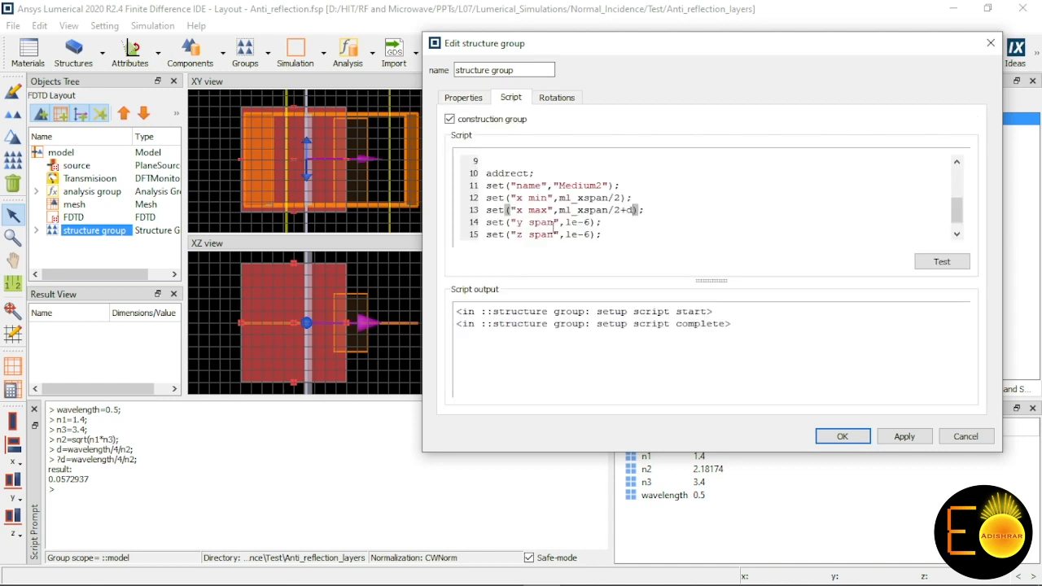
Step: Strip the material name from Medium2's material line, leaving set("material");, and test the script to list the accepted names
scroll(585, 231, down, 1)
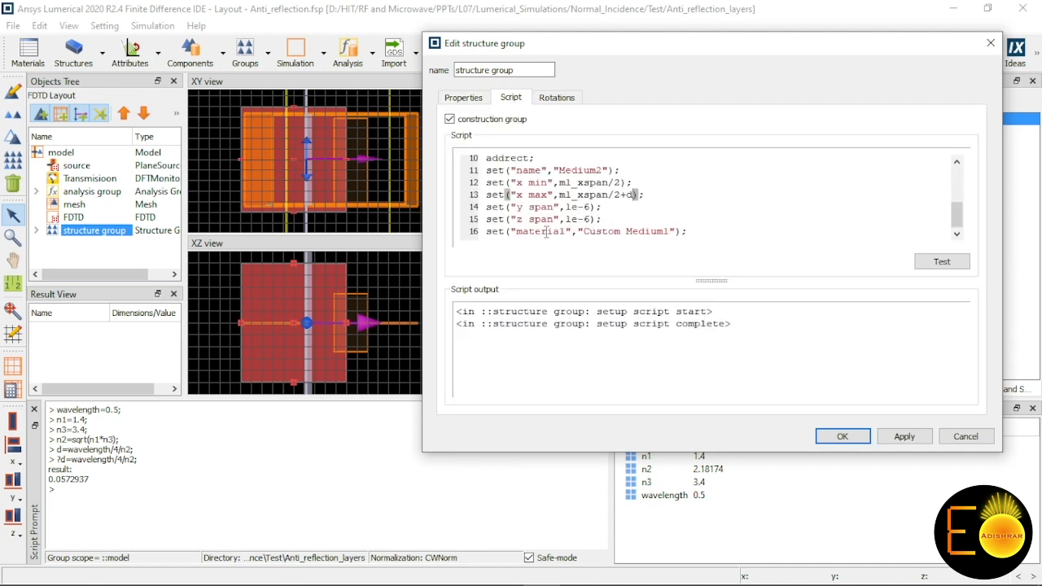
click(678, 232)
key(BackSpace)
key(BackSpace)
key(BackSpace)
key(BackSpace)
key(BackSpace)
key(BackSpace)
key(BackSpace)
key(BackSpace)
key(BackSpace)
key(BackSpace)
key(BackSpace)
key(BackSpace)
key(BackSpace)
key(BackSpace)
key(BackSpace)
key(BackSpace)
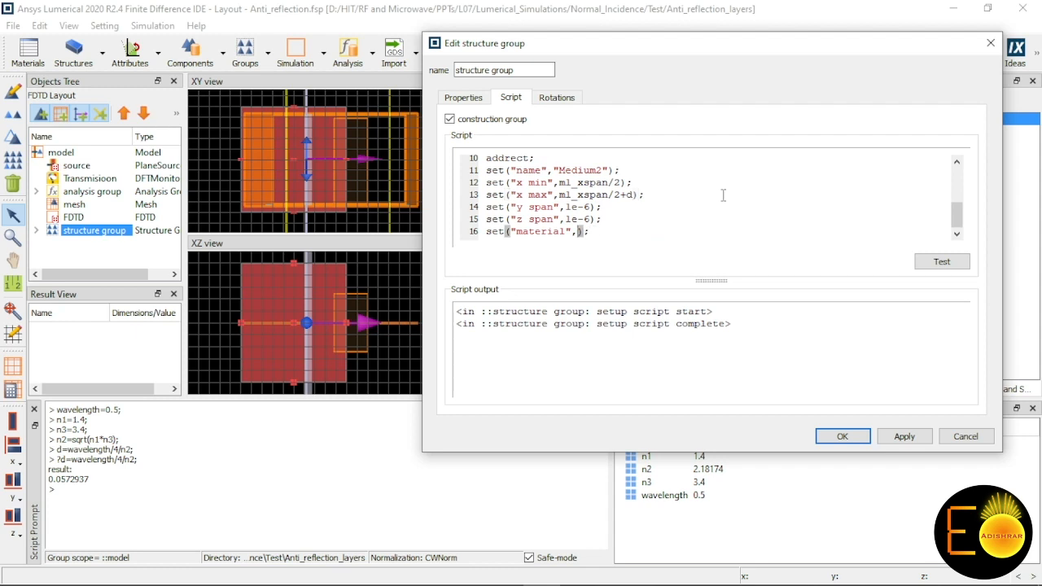
click(942, 261)
key(BackSpace)
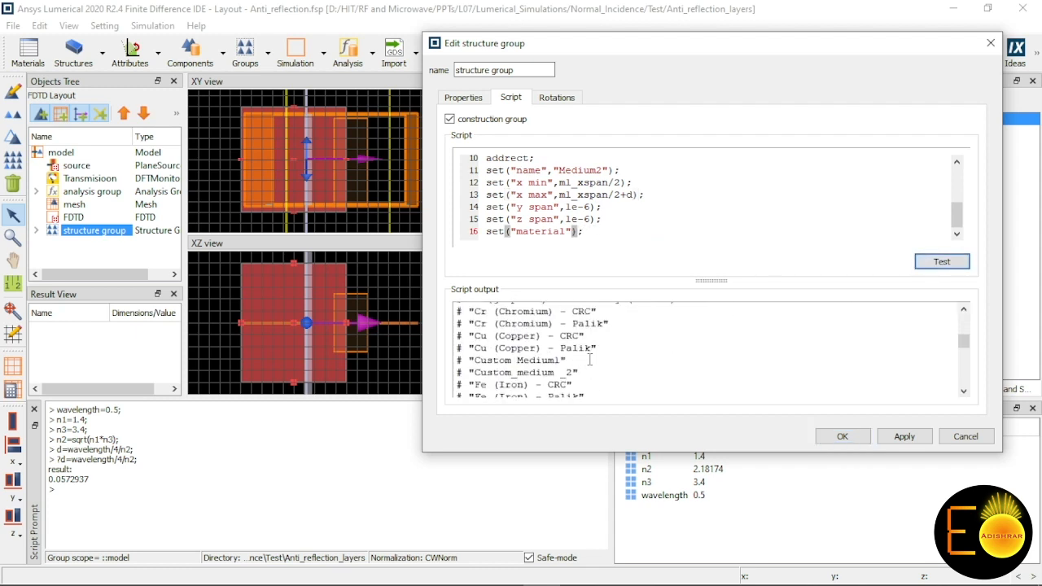
Step: Copy "Custom_medium _2" from the script output into Medium2's material line, and test and apply the script
drag(470, 373, 582, 373)
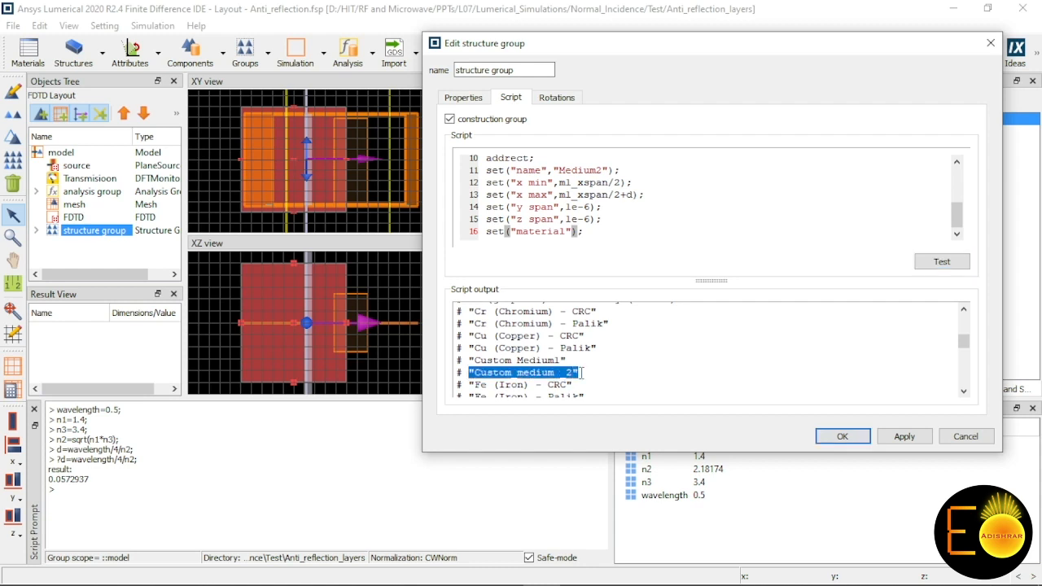
key(ctrl+c)
click(574, 232)
text(,)
key(ctrl+v)
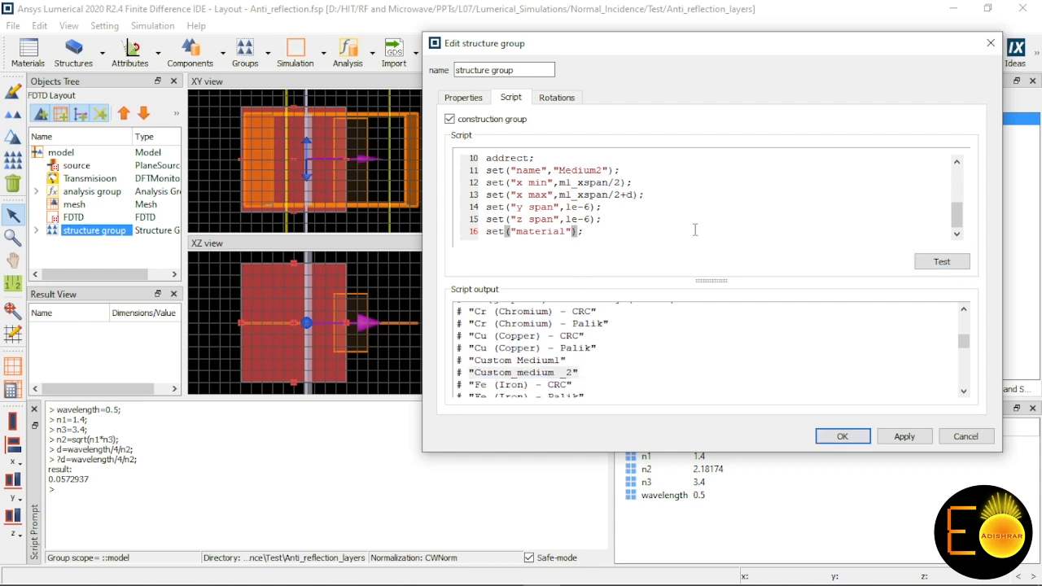
click(942, 261)
click(911, 436)
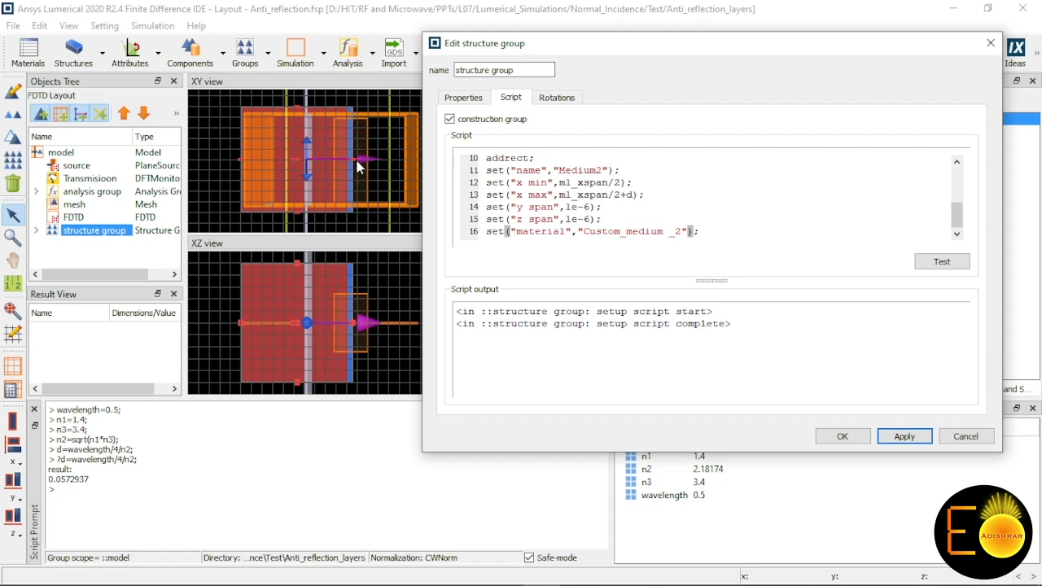
Step: Duplicate the Medium2 rectangle block at the end of the script, after a blank line, and name the copy Medium3
click(706, 231)
scroll(537, 209, up, 2)
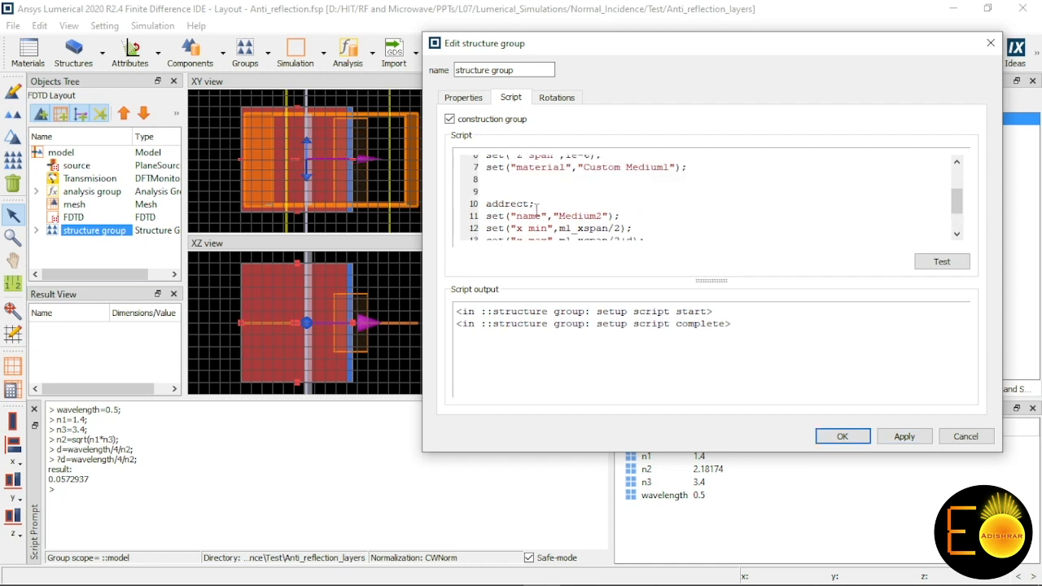
drag(489, 203, 674, 284)
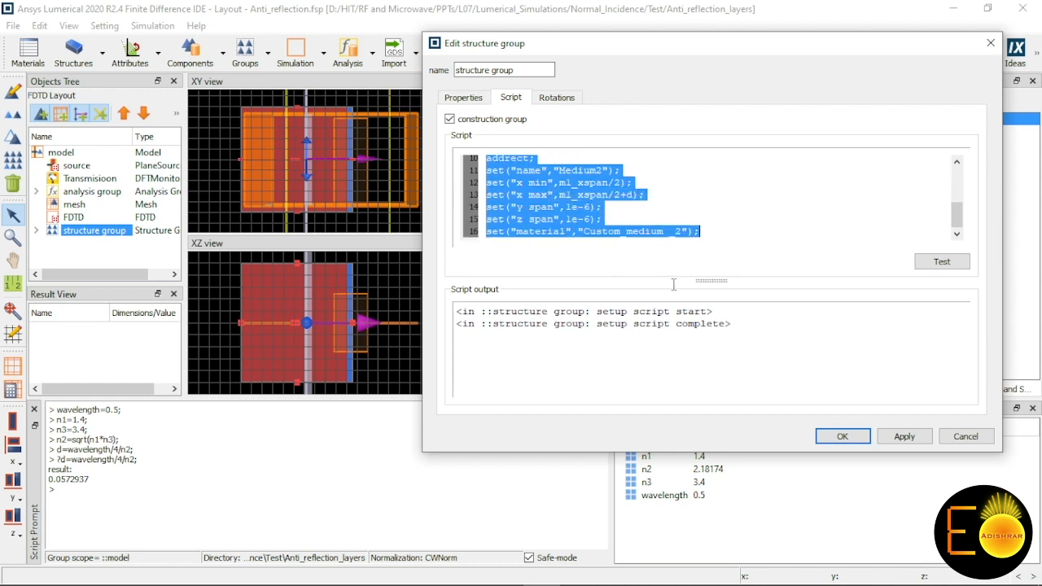
click(706, 233)
key(Return)
key(Return)
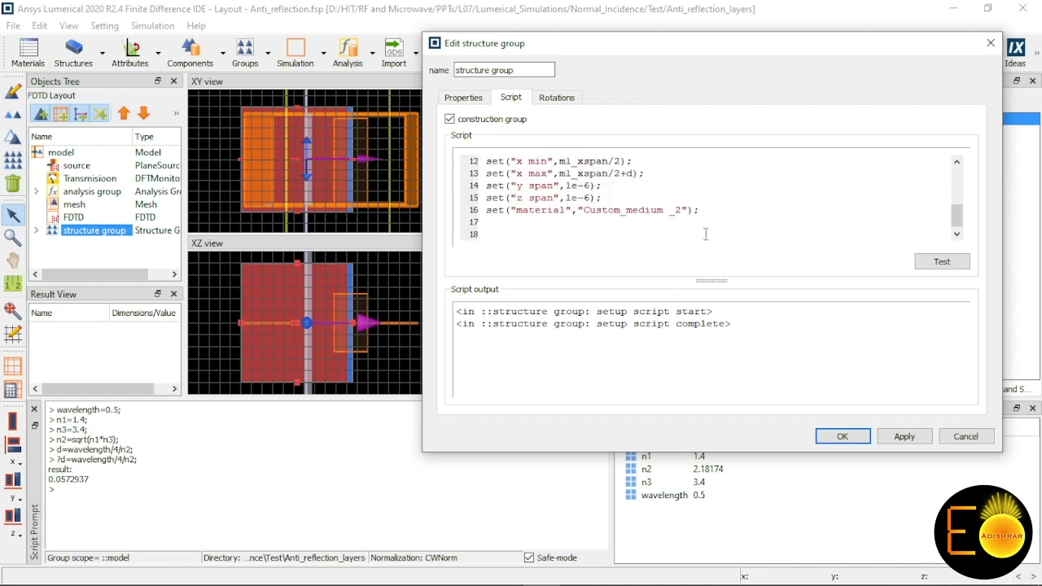
key(ctrl+v)
click(603, 220)
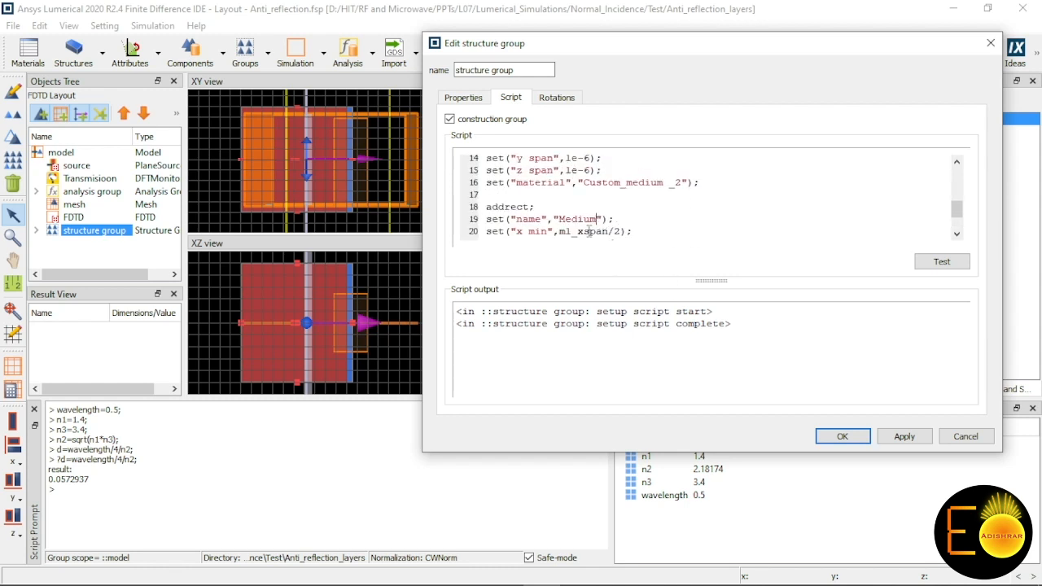
text(3)
Step: Set Medium3's x min to m1_xspan/2+d and its x max to m1_xspan/2+d+1e-6 in the script
scroll(611, 230, down, 1)
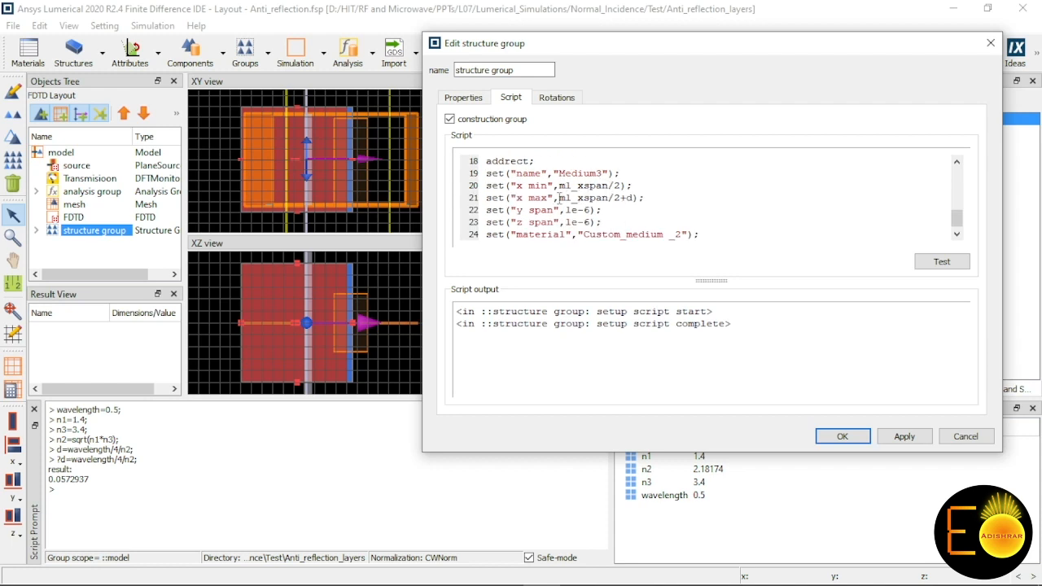
mouse_move(559, 197)
mouse_down()
mouse_move(636, 201)
mouse_move(562, 188)
mouse_up()
key(ctrl+c)
key(ctrl+v)
click(635, 201)
text(+1e-6)
Step: Reduce Medium3's material line to set("material"); and test the script to list the accepted material names
scroll(615, 212, down, 1)
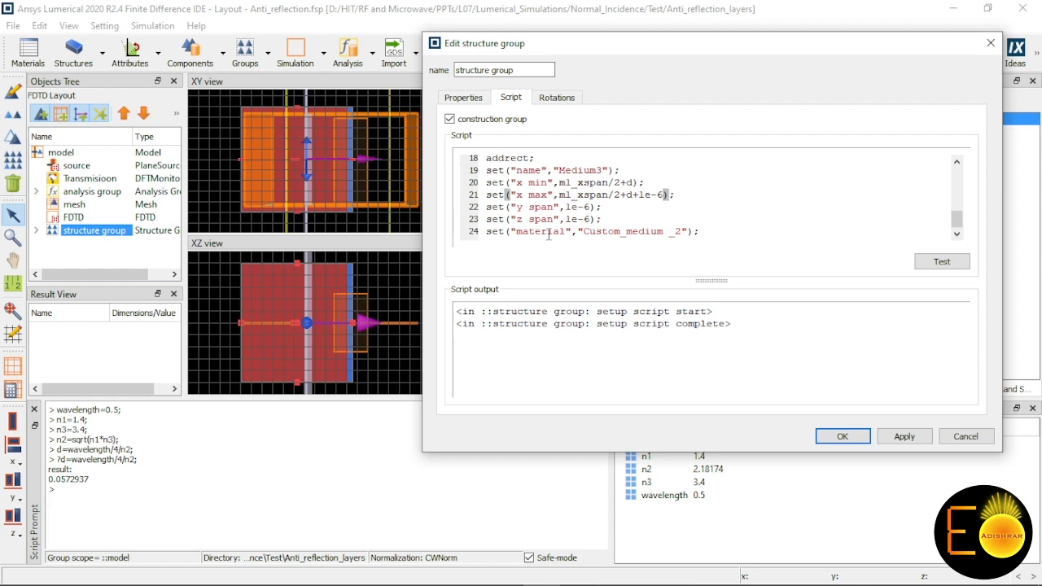
click(688, 233)
key(BackSpace)
key(BackSpace)
key(BackSpace)
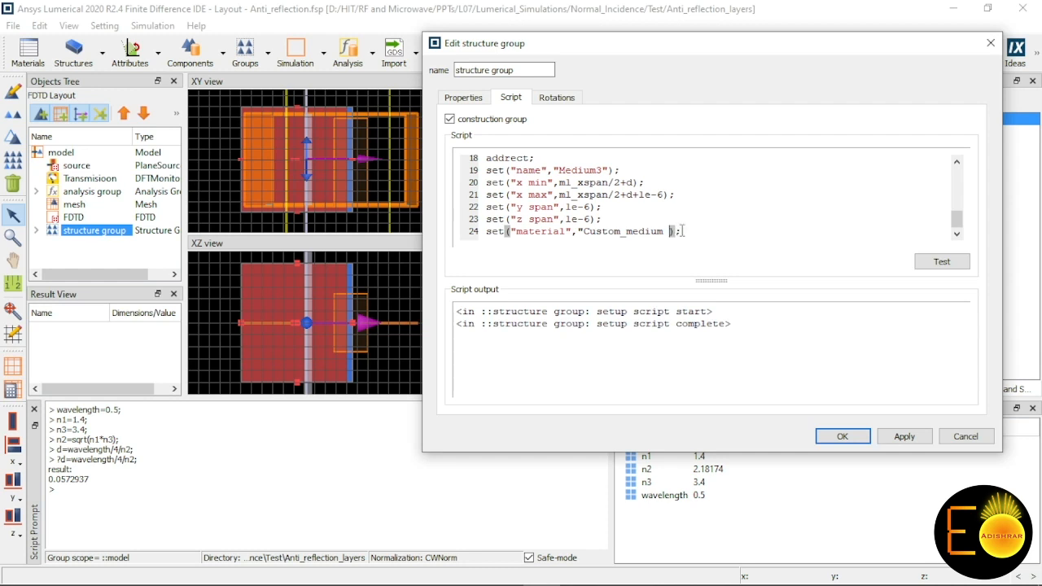
key(BackSpace)
key(BackSpace)
key(BackSpace)
key(BackSpace)
key(BackSpace)
key(BackSpace)
key(BackSpace)
key(BackSpace)
key(BackSpace)
key(BackSpace)
key(BackSpace)
key(BackSpace)
key(BackSpace)
key(BackSpace)
key(BackSpace)
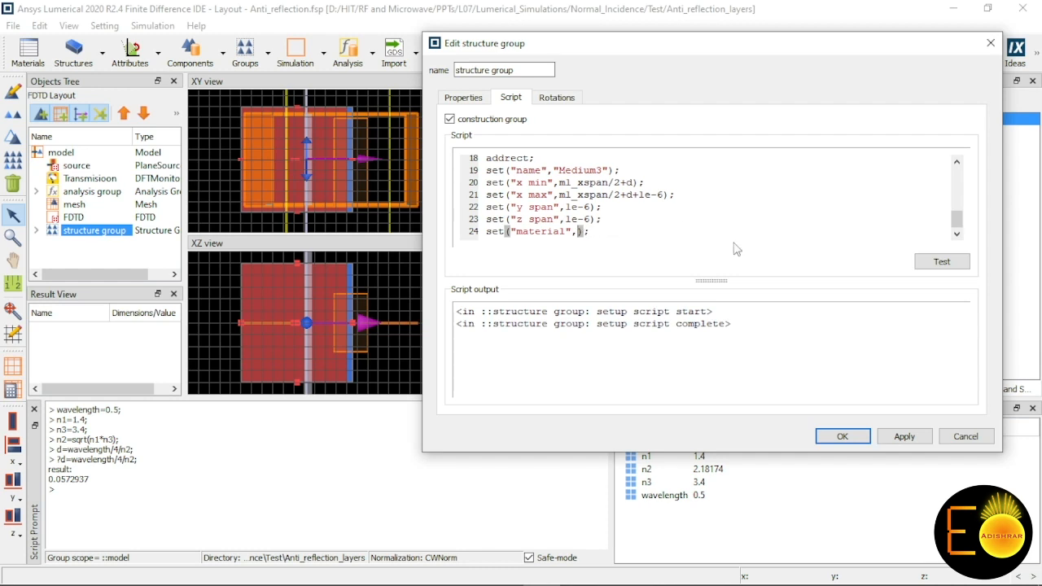
key(BackSpace)
click(942, 262)
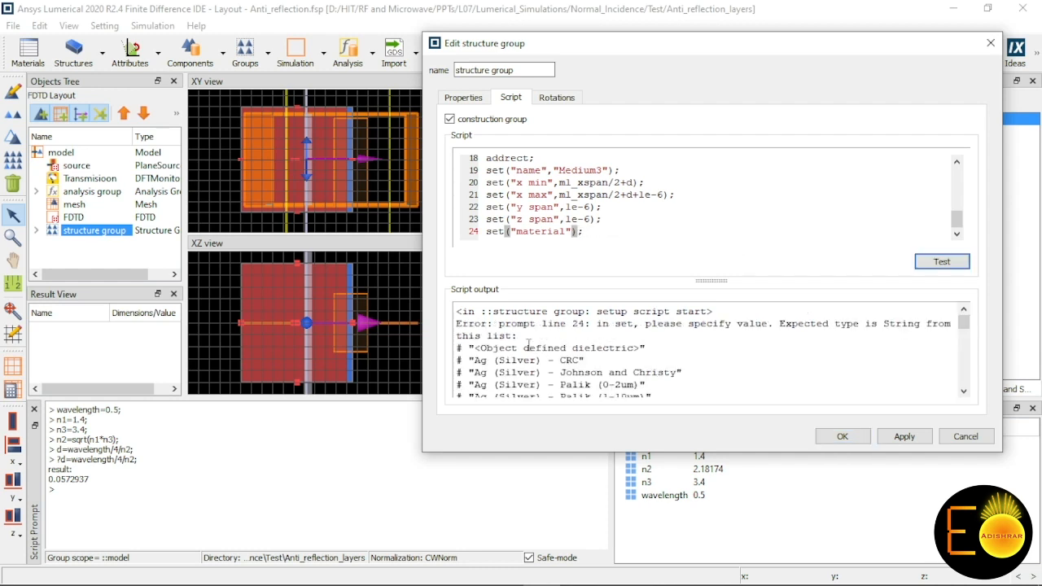
Step: Copy "<Object defined dielectric>" from the script output into Medium3's material line and test the script
drag(470, 349, 649, 349)
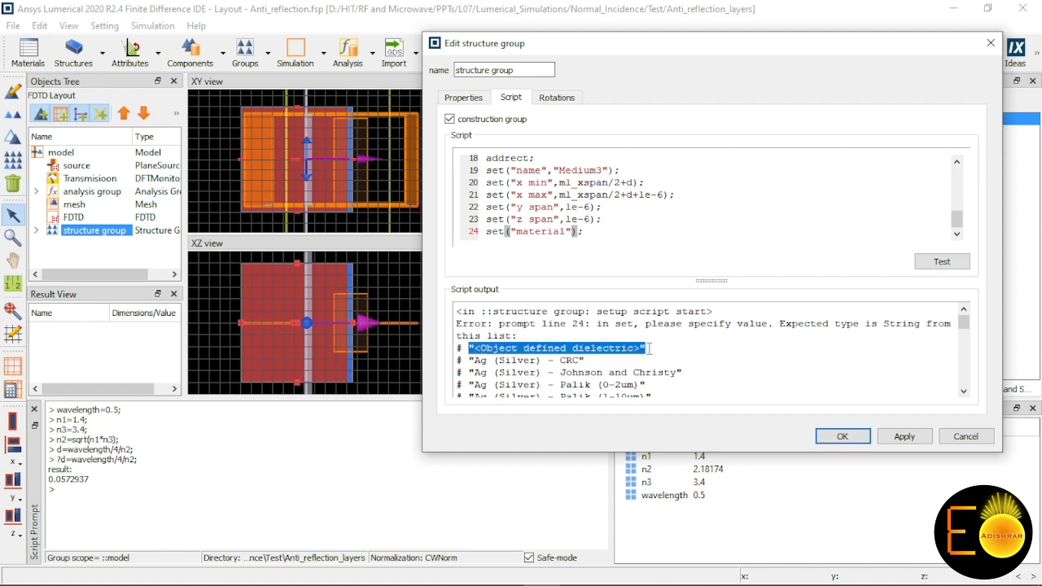
click(574, 232)
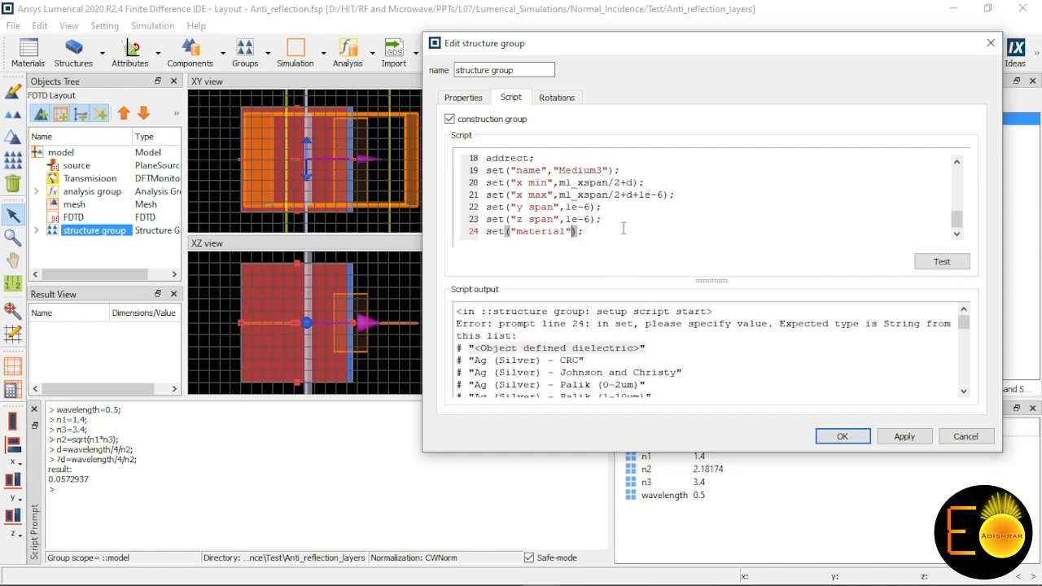
text(,)
key(ctrl+v)
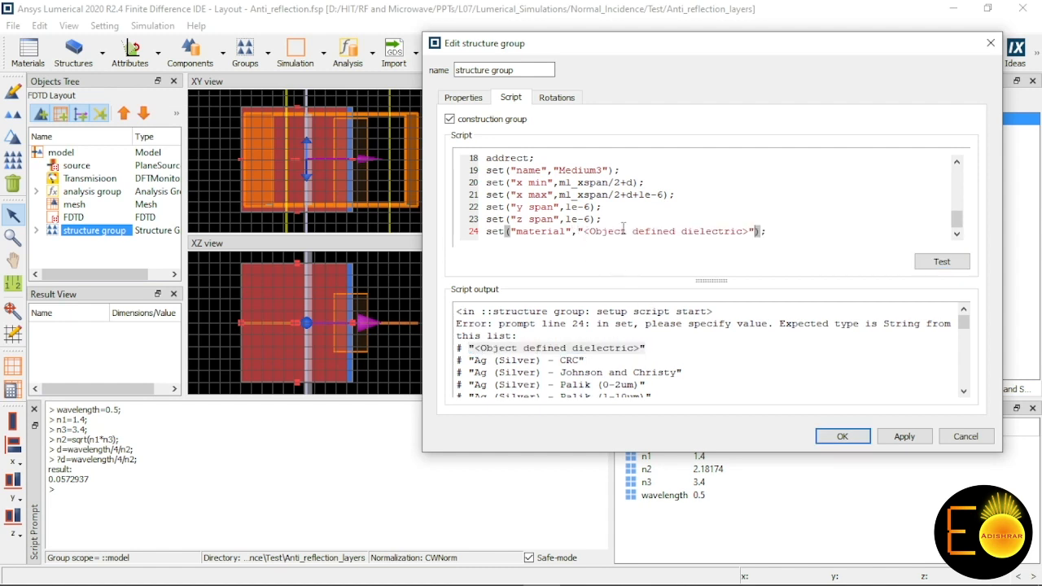
click(919, 264)
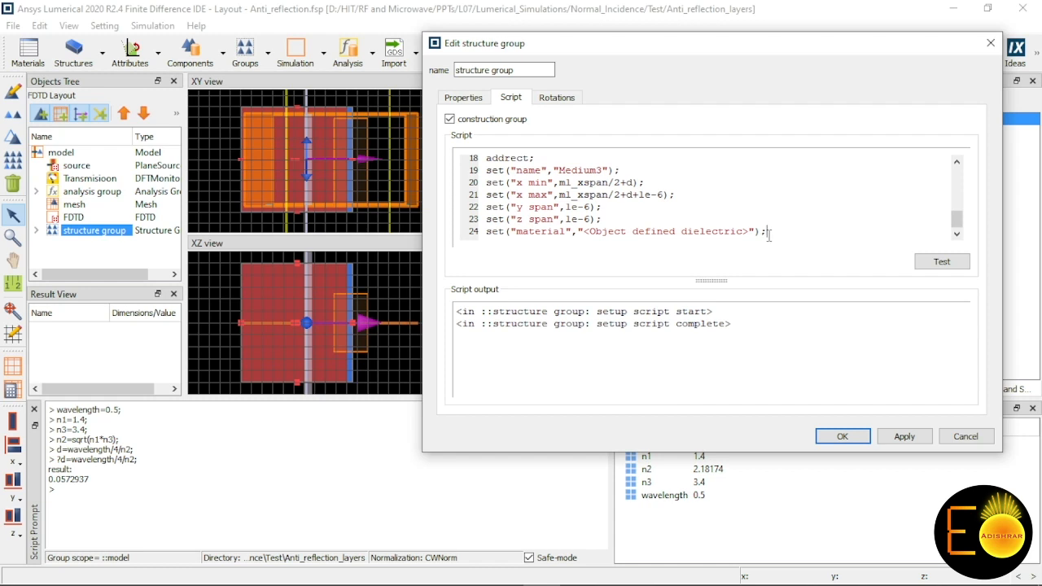
Step: Add a set("index",); line without a value below Medium3's material line in the script
key(Return)
text(set();)
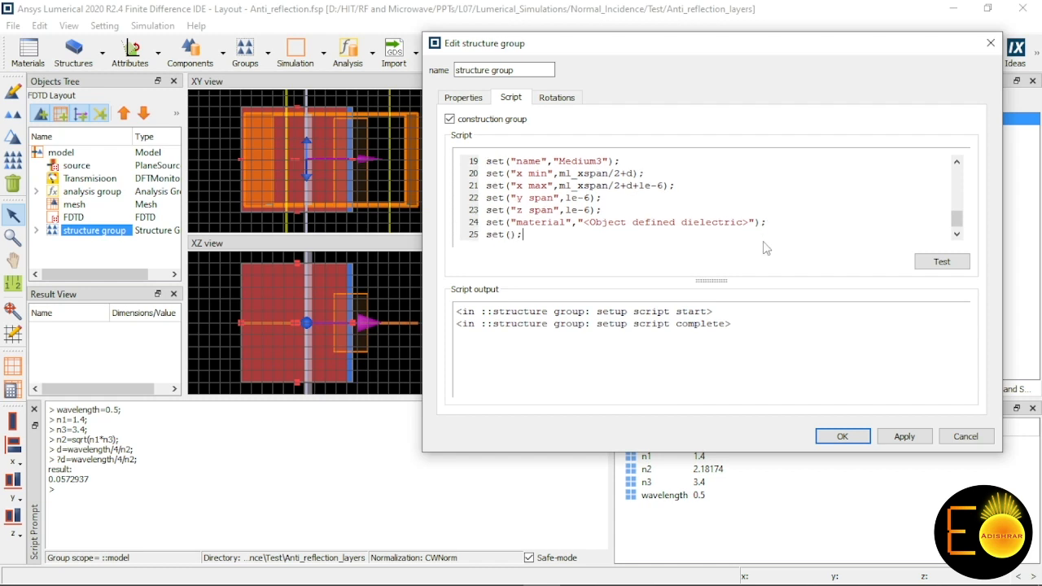
key(Left)
key(Left)
text("index",)
Step: Add a Number user property named n3 with the value 3.4 to the structure group
click(484, 99)
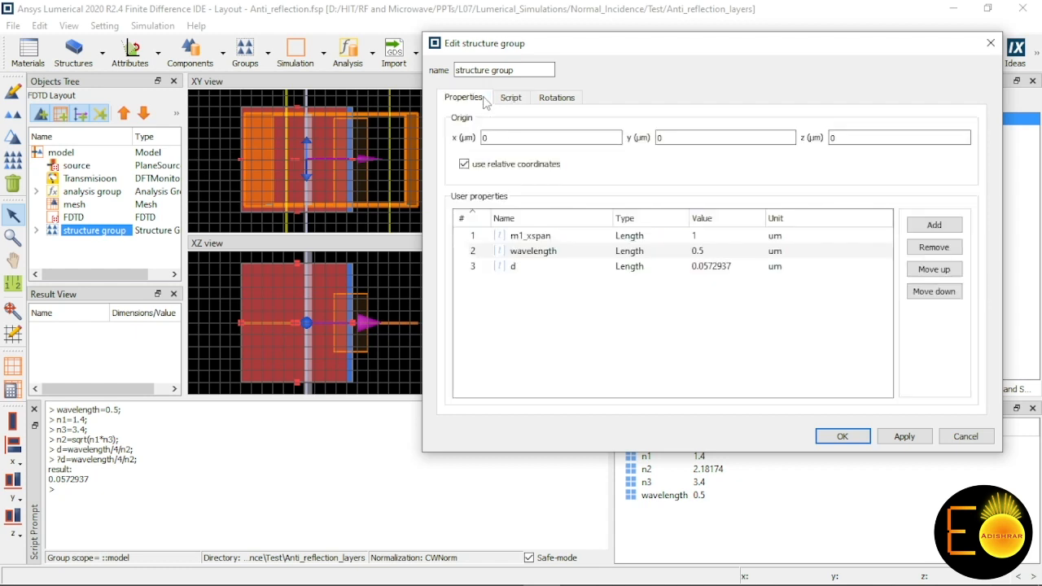
click(934, 225)
double_click(559, 282)
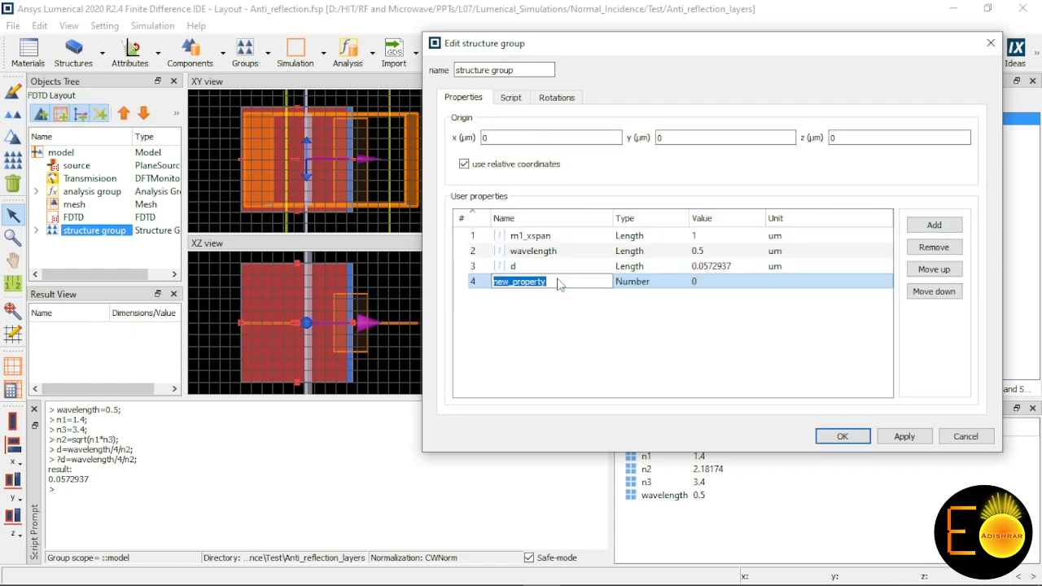
text(n3)
double_click(725, 282)
text(3.4)
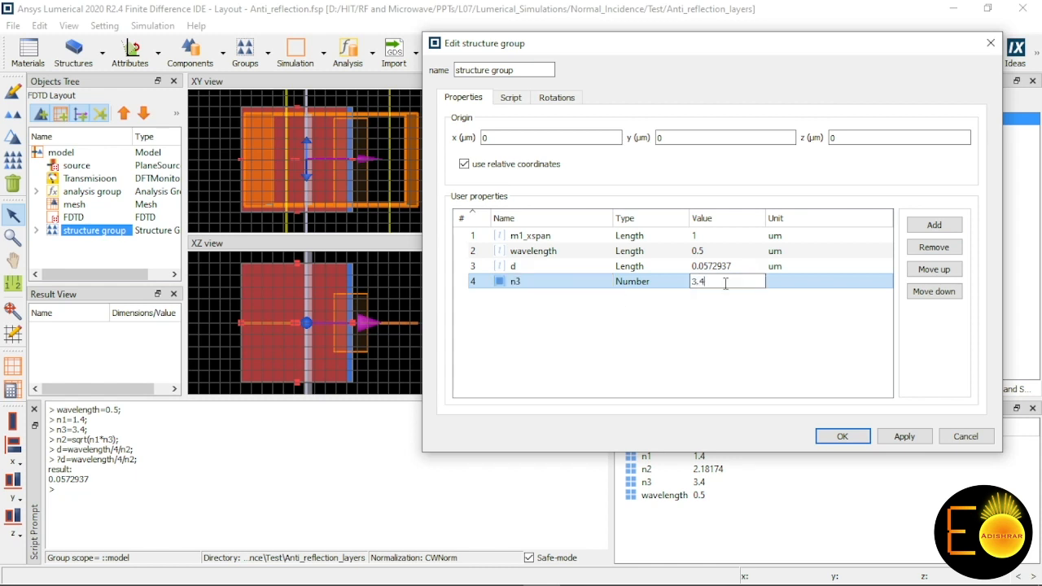
key(Return)
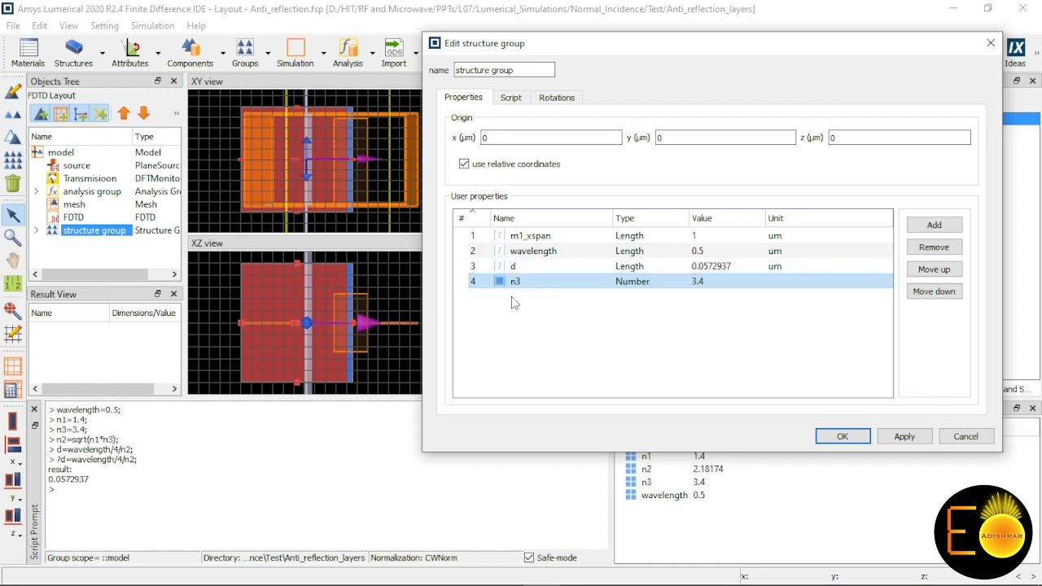
double_click(643, 280)
click(552, 314)
Step: Complete Medium3's script line as set("index",n3); and apply and accept the structure group edits
click(511, 98)
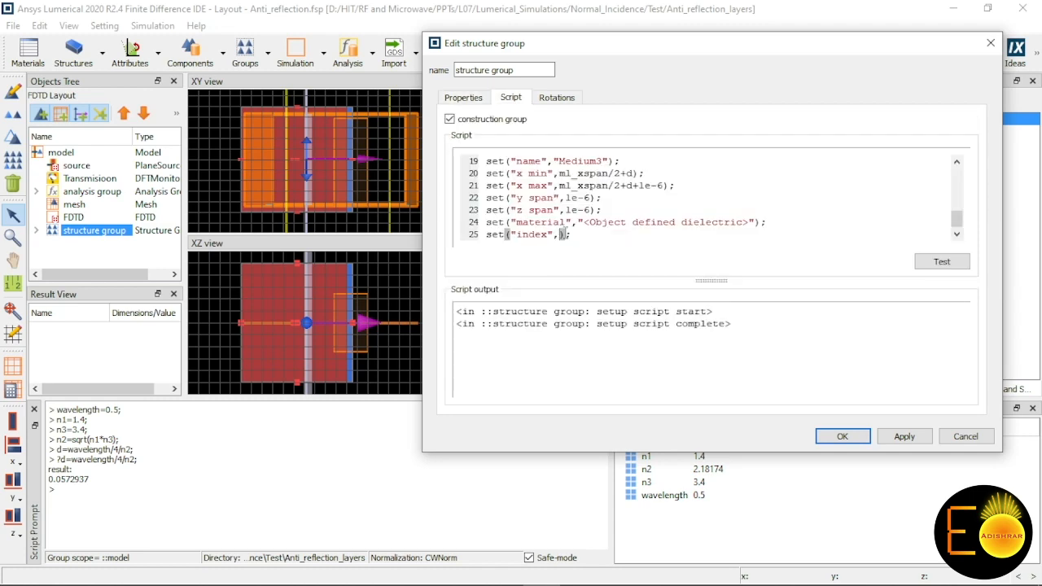
text(n3);)
click(905, 437)
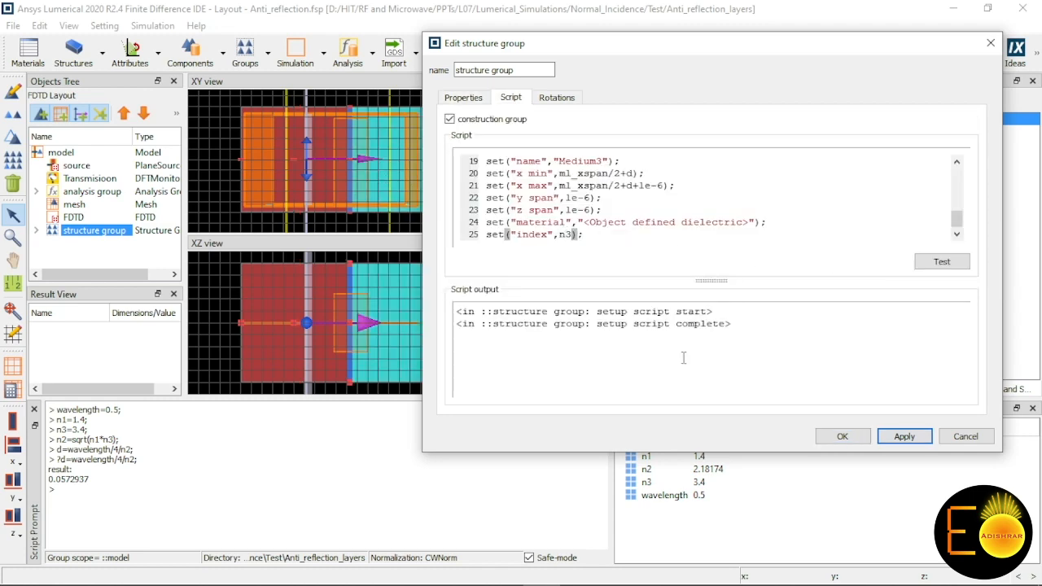
click(843, 436)
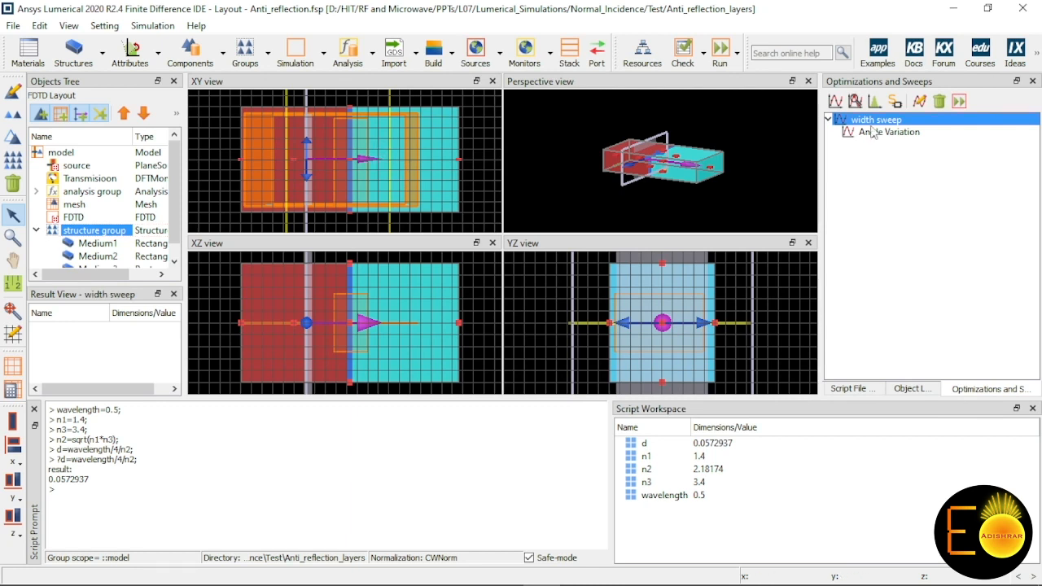
Step: Edit the width sweep so its parameter d points to the structure group's d property
right_click(867, 122)
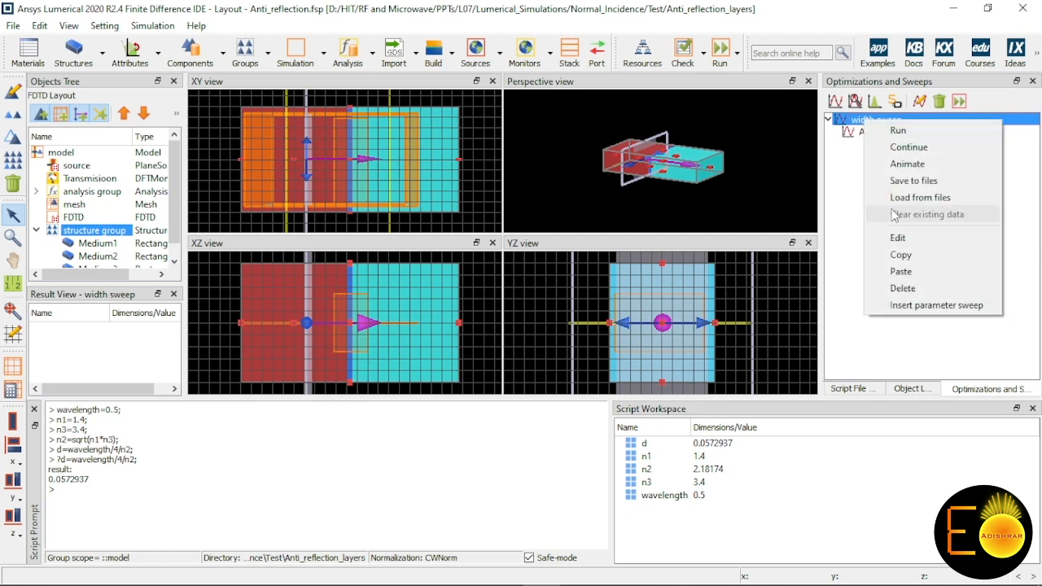
click(899, 238)
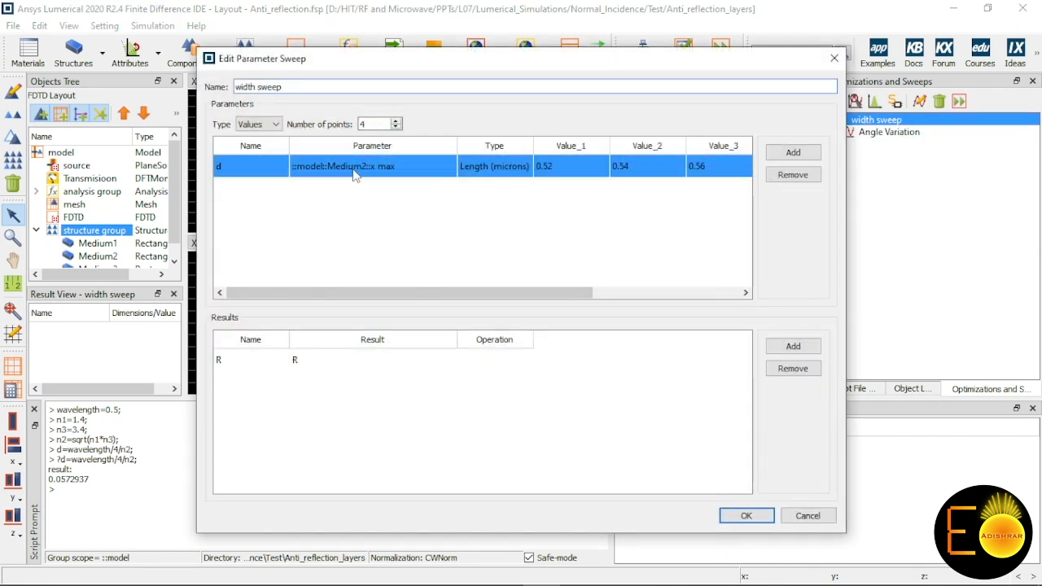
click(449, 85)
drag(458, 63, 606, 61)
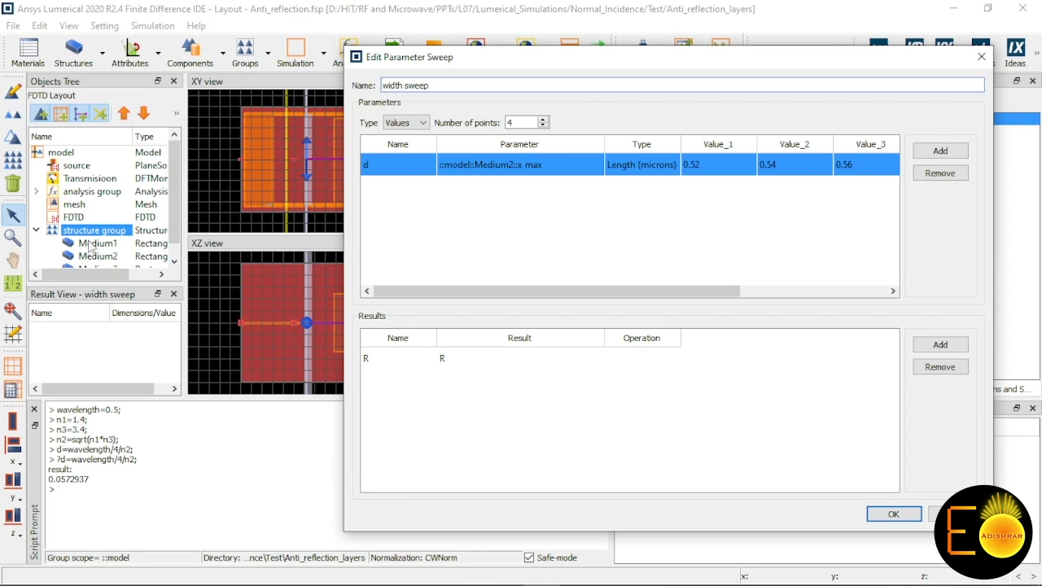
click(498, 175)
click(447, 209)
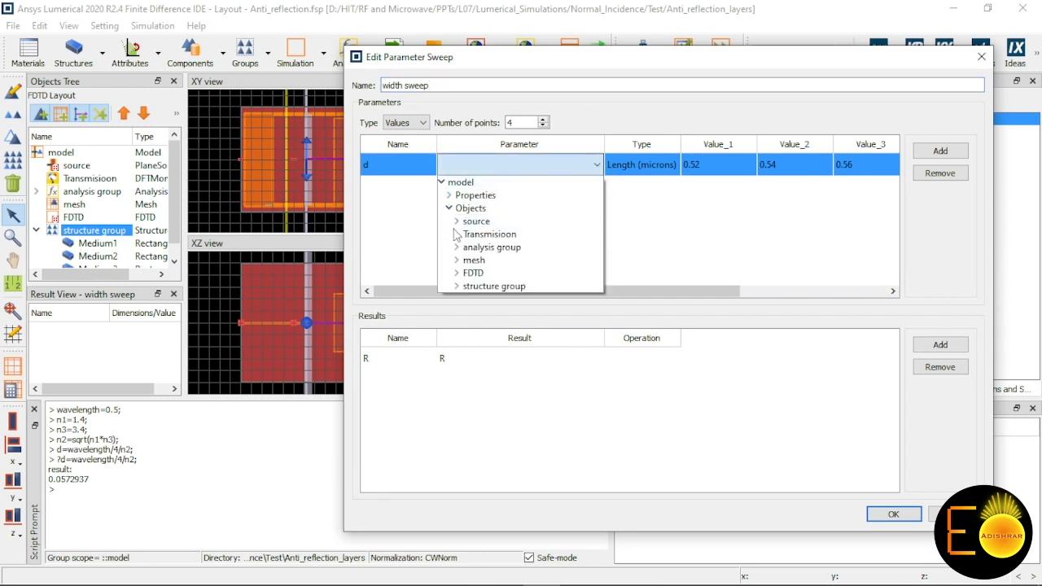
click(459, 287)
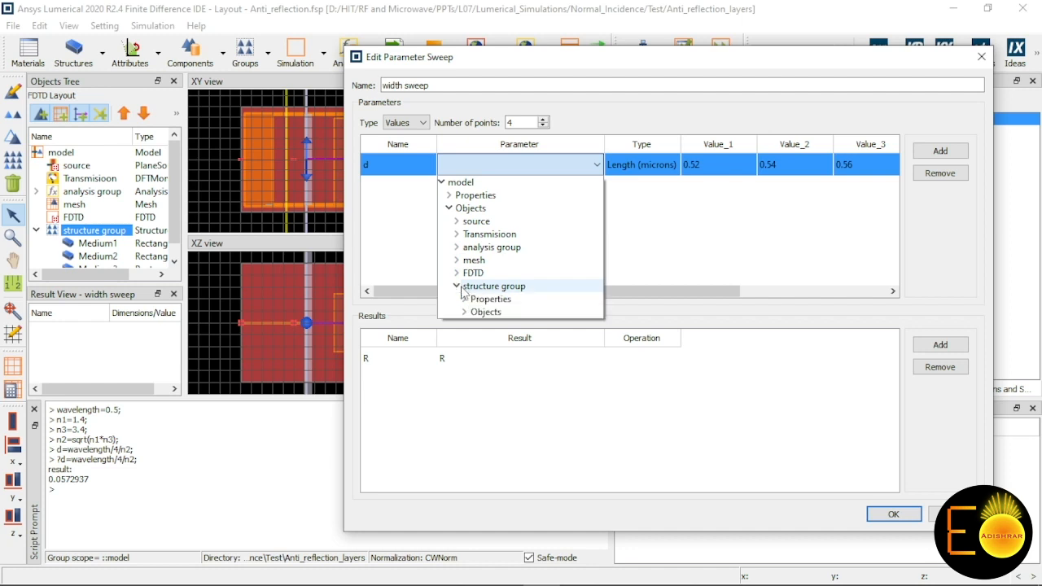
click(465, 299)
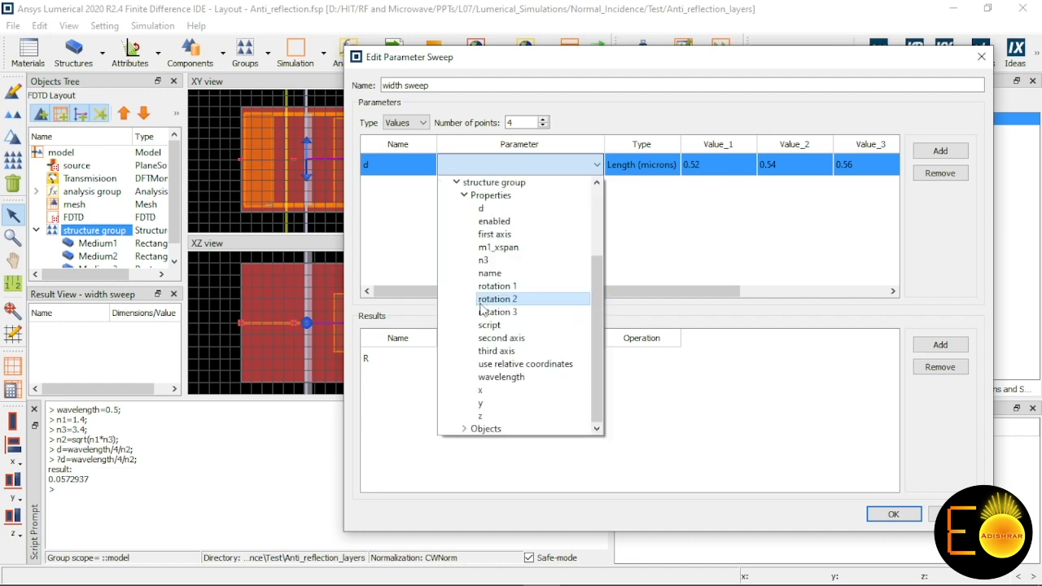
click(481, 208)
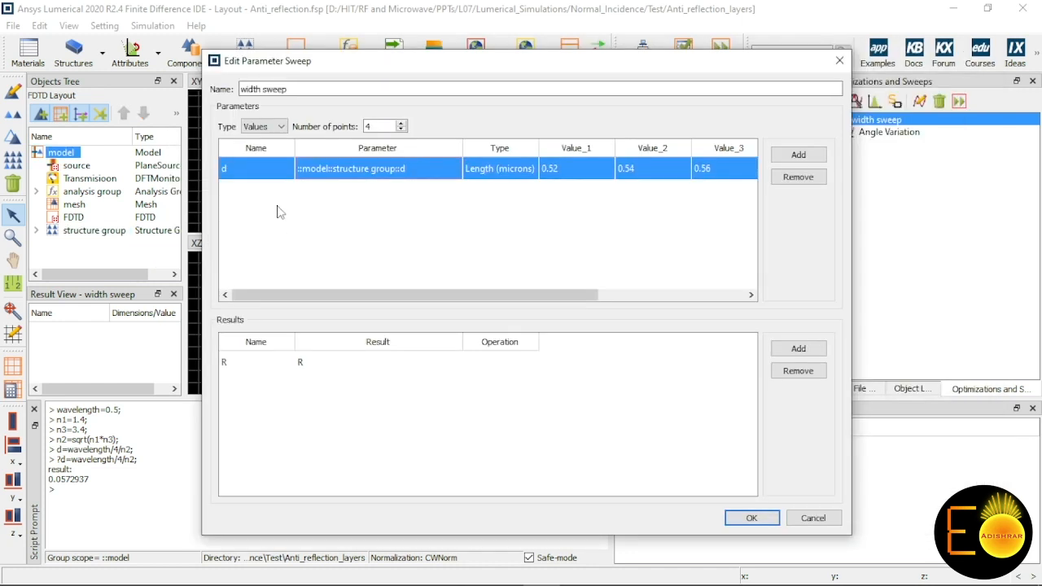
Step: Set the width sweep's four d values to 0.02, 0.04, 0.06 and 0.08 microns and accept the sweep
double_click(566, 167)
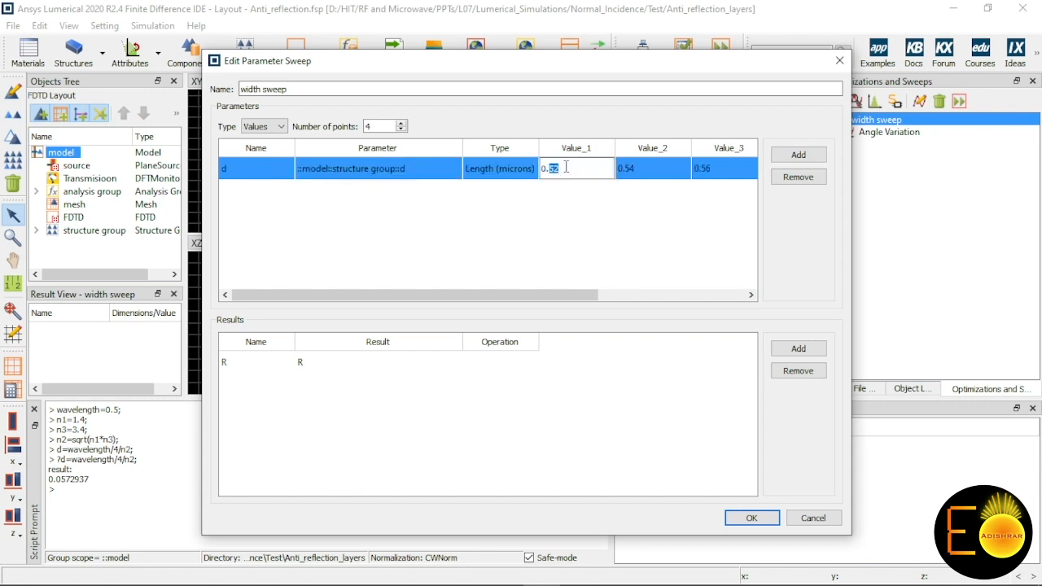
text(0)
double_click(651, 169)
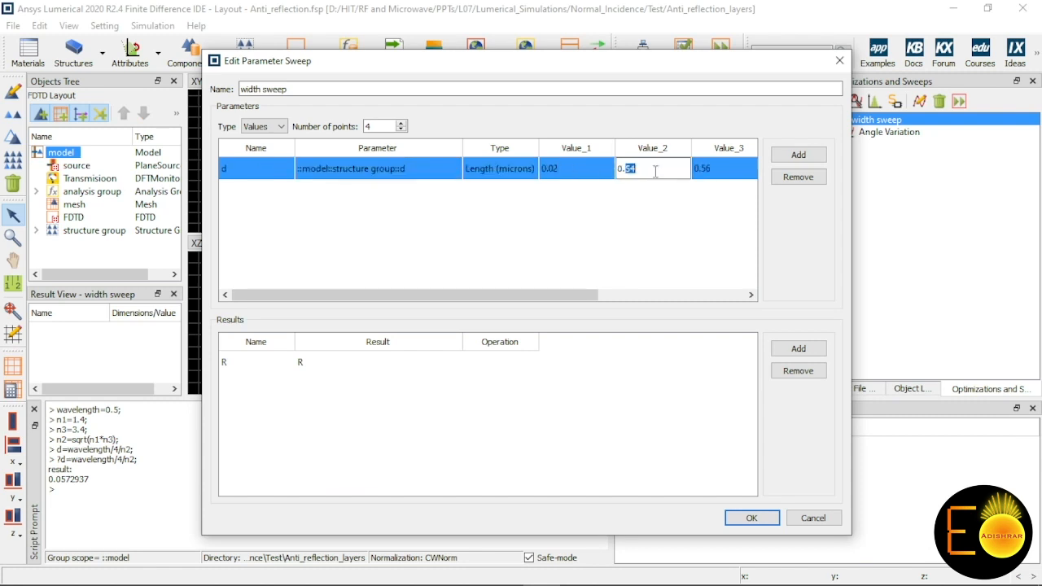
text(0)
double_click(716, 168)
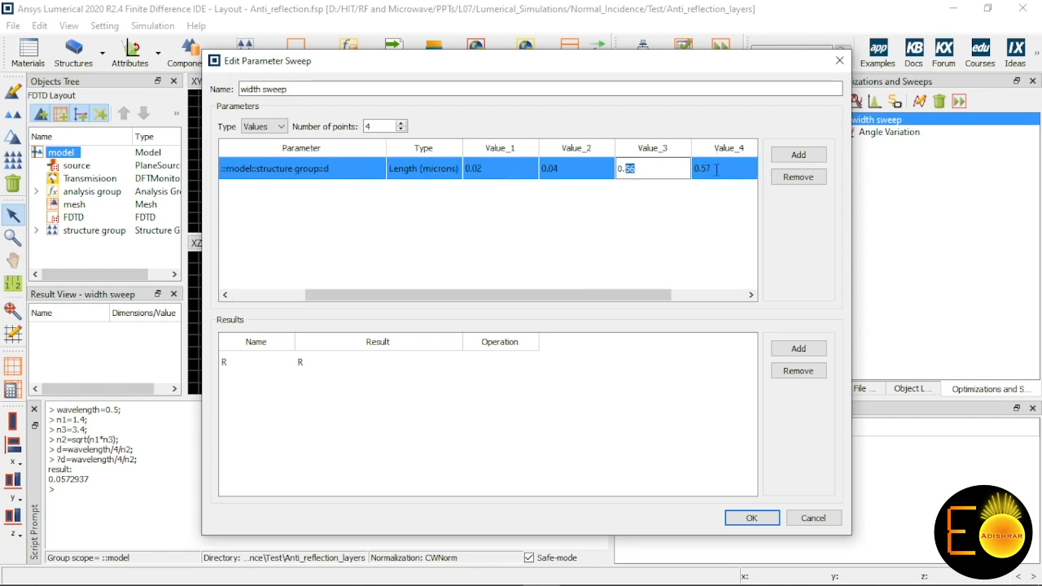
text(0)
double_click(717, 169)
text(08)
drag(580, 296, 653, 300)
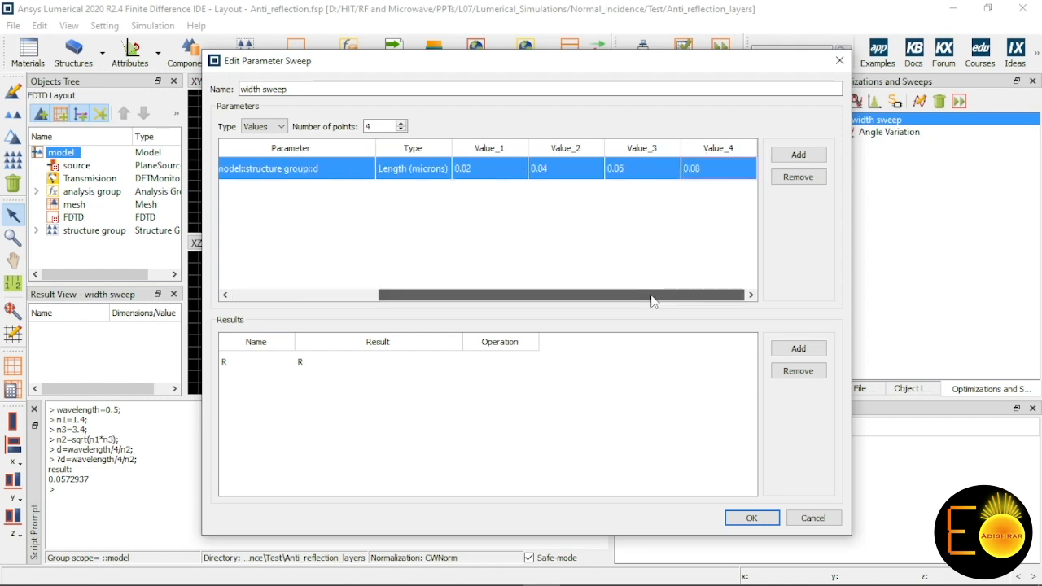
click(752, 518)
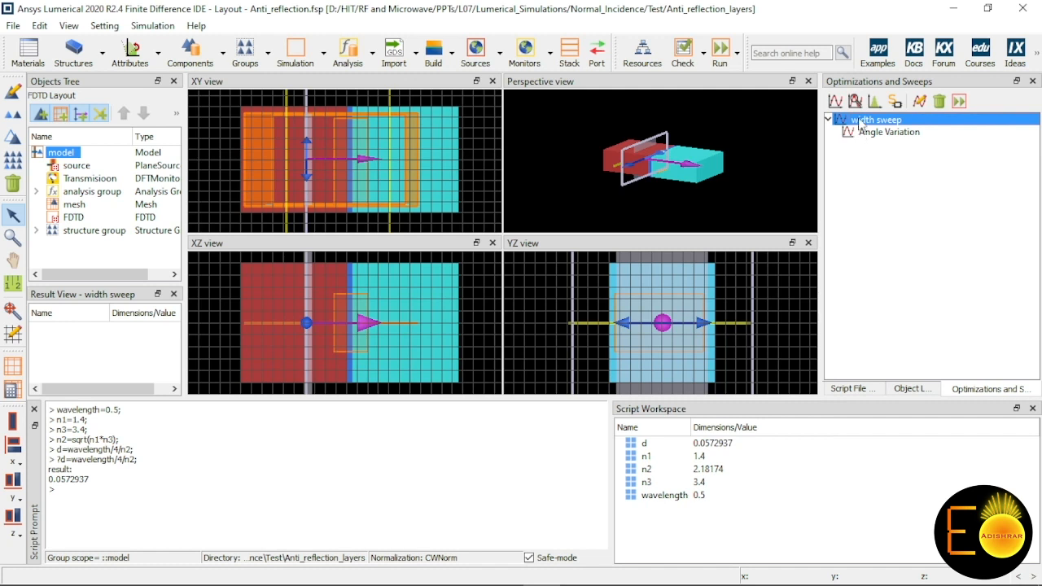
Step: Open the model object for editing and show its setup script
right_click(860, 122)
click(863, 159)
click(68, 156)
right_click(68, 156)
click(90, 164)
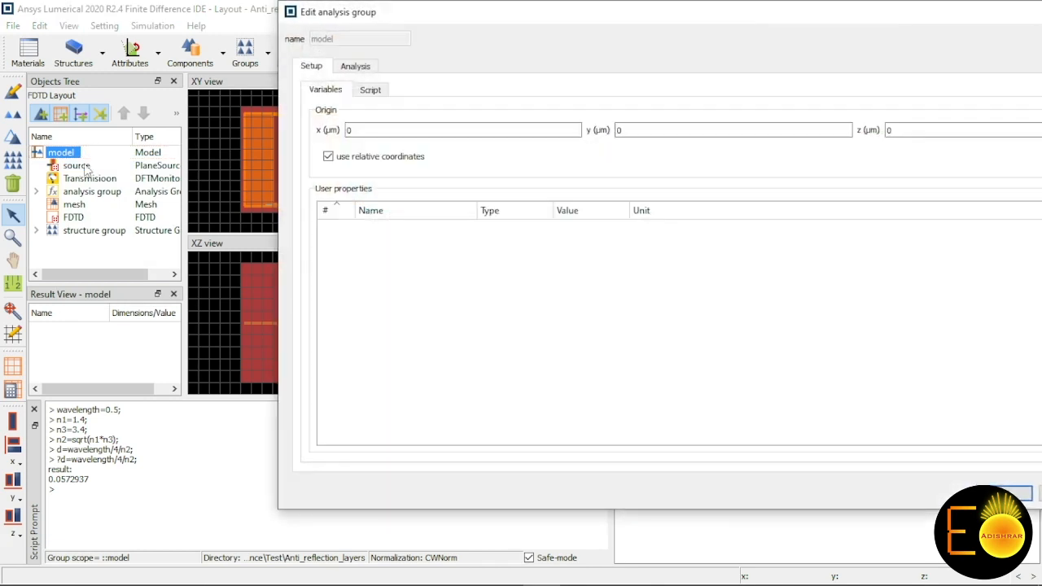
drag(390, 18, 286, 19)
click(267, 93)
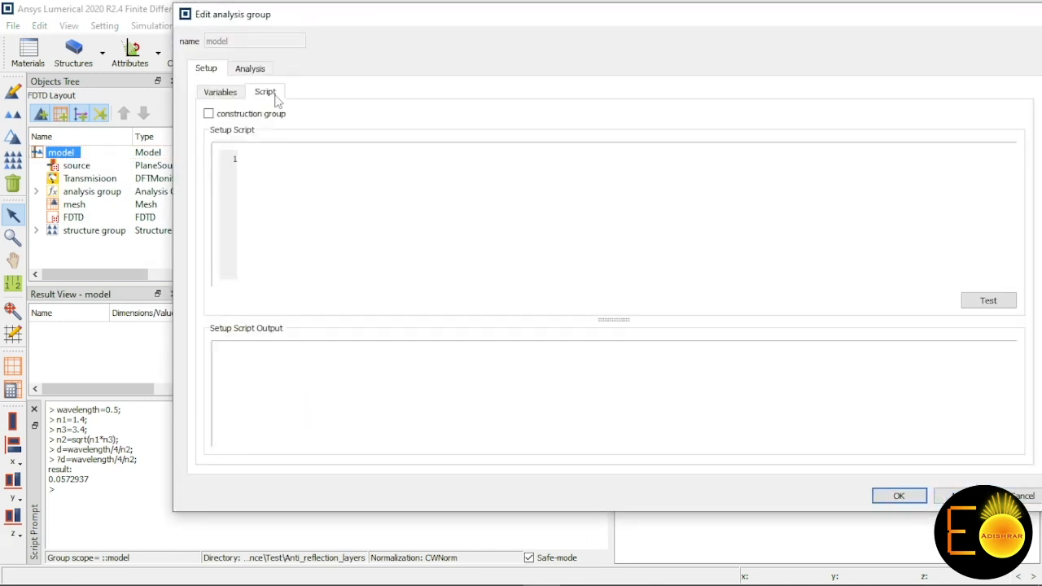
click(209, 114)
key(ctrl+a)
key(BackSpace)
click(209, 114)
Step: Write select("FDTD"); and delete; as the first two lines of the model's setup script
click(284, 208)
text(select();;)
key(Left)
key(Left)
text("FDTD")
key(End)
key(Return)
text(delete;)
Step: After a blank line, add addfdte; and set("dimension","2D"); to the setup script
key(Return)
text(addfdte;)
key(Return)
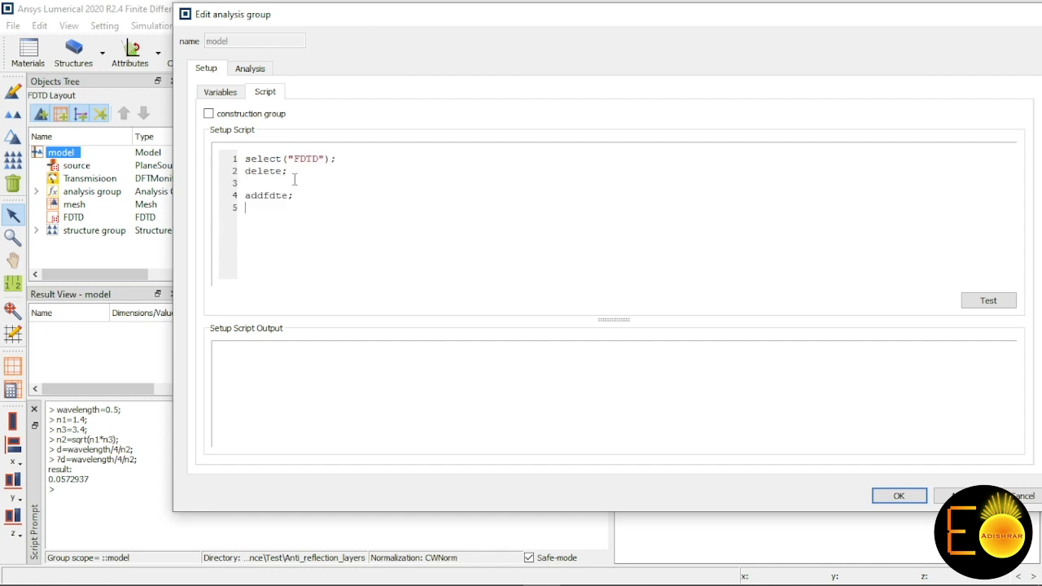
text(set)
text(())
text("dimension","2D");)
Step: Add the line set("y min bc","Bloch"); below the dimension line
key(Return)
text(set())
text(;)
key(Left)
key(Left)
text("")
key(Left)
text(y min bc)
key(Right)
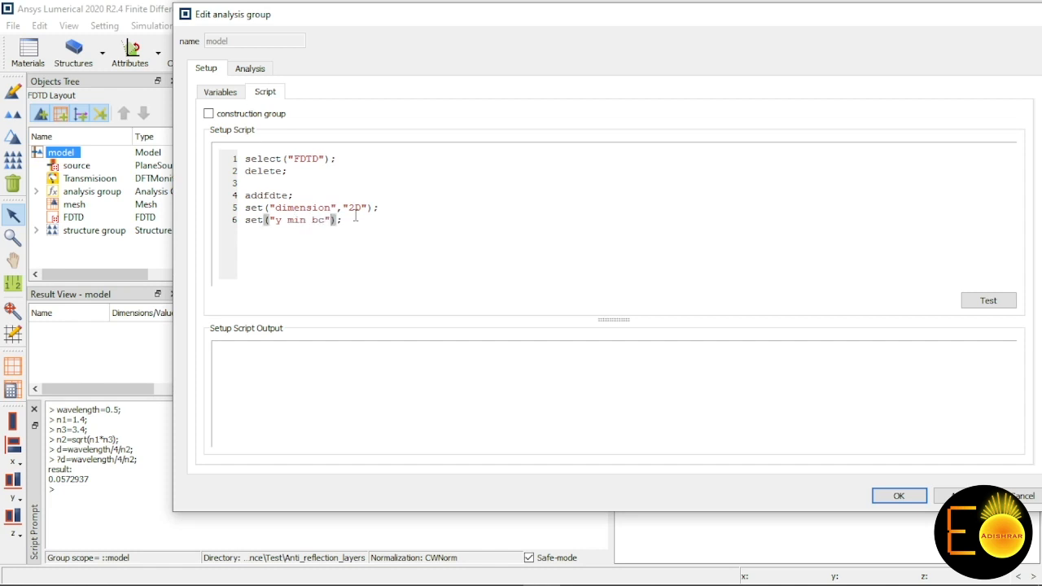
text(,"")
key(Left)
text(Bloch)
Step: Duplicate the y min bc line and change the copy to set("y max bc","Bloch");
key(End)
key(Return)
text(set("y min bc","Bloch");)
double_click(296, 232)
text(max)
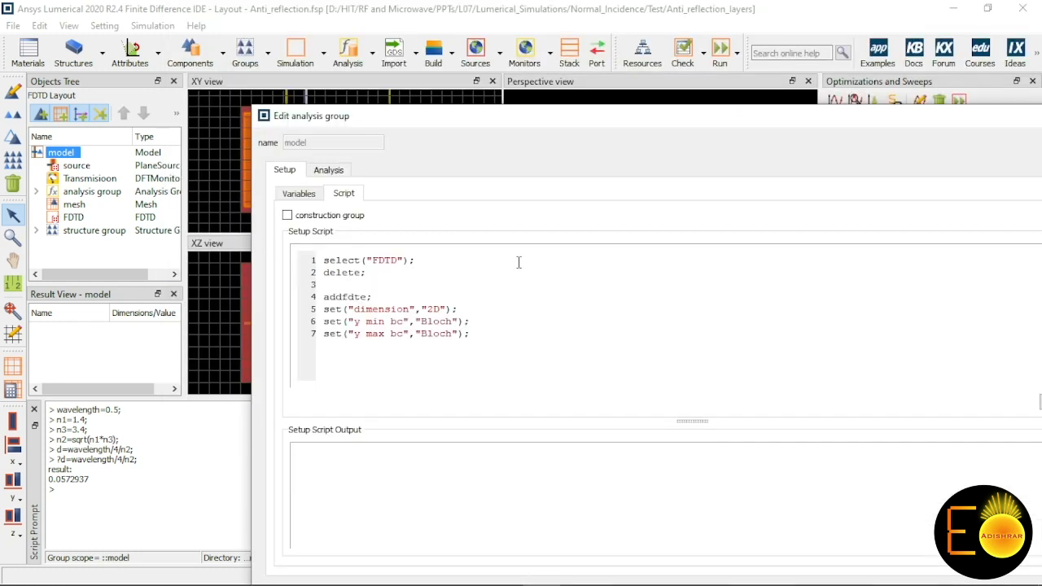
Step: Paste another boundary condition line and change it to set("x min bc","PML");
key(Return)
text(set("y min bc","Bloch");)
key(BackSpace)
text(x)
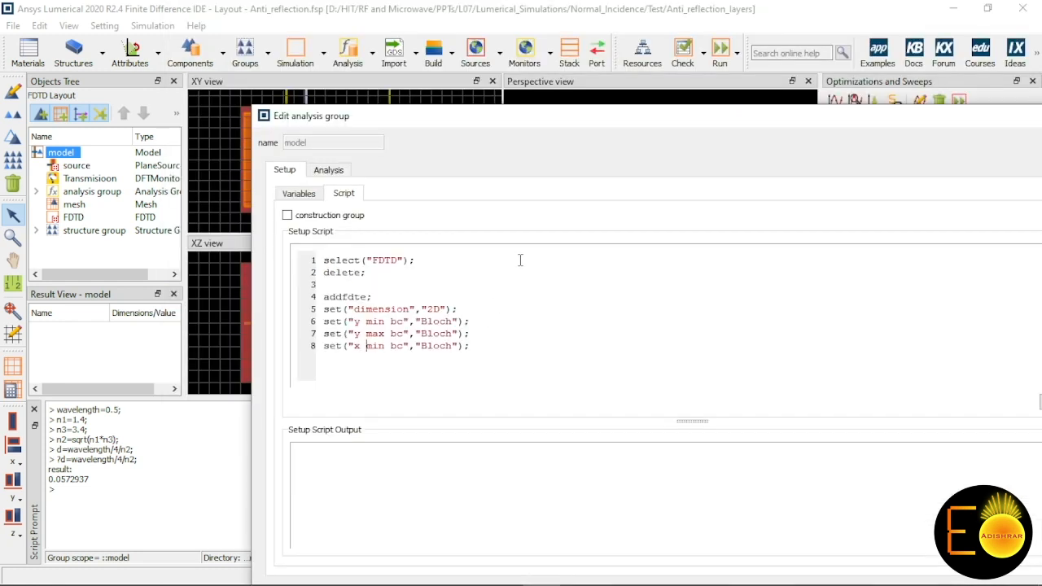
key(Right)
key(Right)
key(Right)
key(Right)
key(Right)
key(Right)
key(Right)
key(Right)
key(Right)
key(Right)
key(Right)
key(Right)
key(Right)
key(Right)
key(Right)
key(Right)
key(Left)
key(Left)
key(BackSpace)
key(BackSpace)
key(BackSpace)
key(BackSpace)
key(BackSpace)
text(PML)
Step: Duplicate the x min bc line and change the copy to set("x max bc","PML");
key(Return)
text(set("x min bc","PML");)
key(Left)
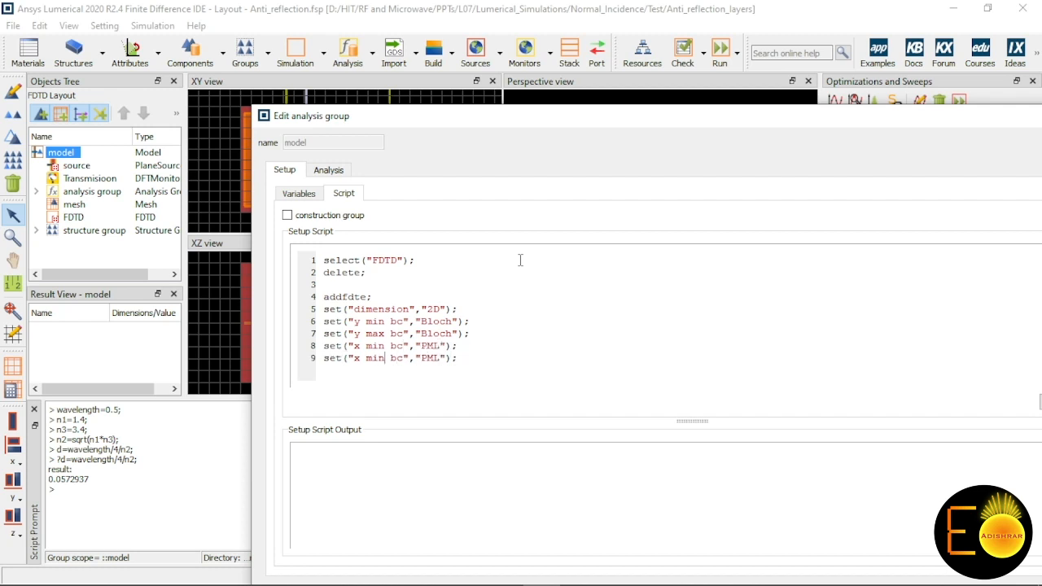
key(BackSpace)
key(BackSpace)
text(ax)
drag(525, 116, 614, 106)
Step: Add the line set("y span",0.8e-6); after the boundary condition lines
click(482, 340)
key(Return)
text(s)
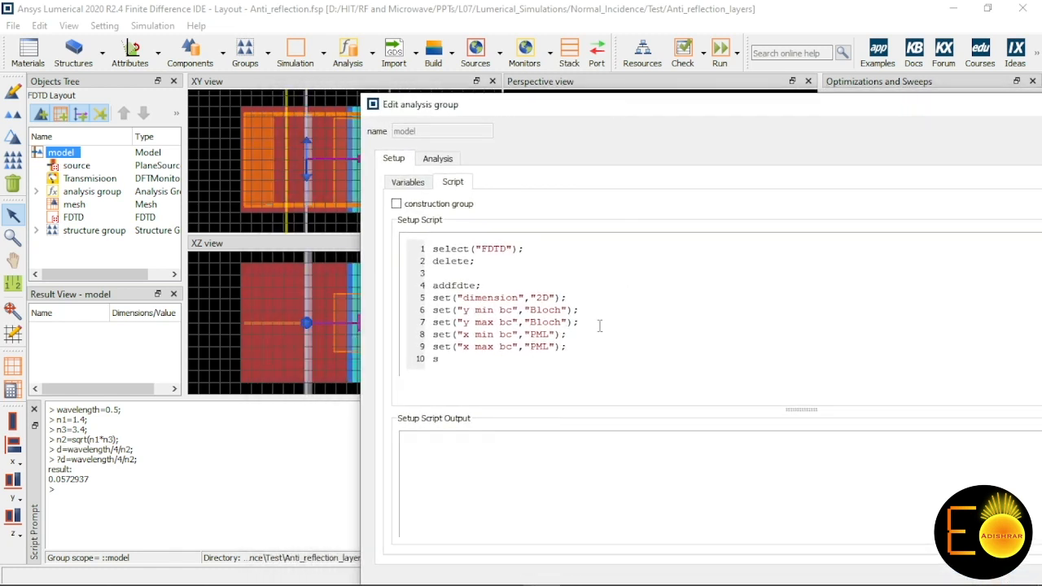
text(ey)
text(t("y span"))
text(,)
text(0.8e-6))
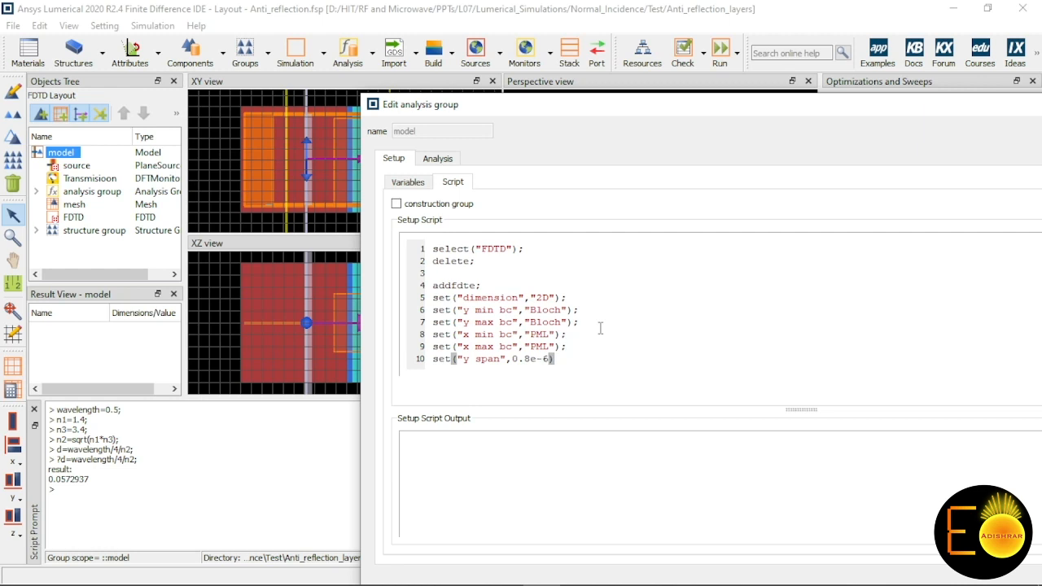
text(;)
Step: Add the line set("z span",0.8e-6); below the y span line by reusing its text
key(Return)
text(set())
key(Left)
key(Left)
key(Left)
key(Left)
key(Left)
key(Left)
key(Left)
key(Left)
key(Left)
key(Left)
key(Left)
key(Left)
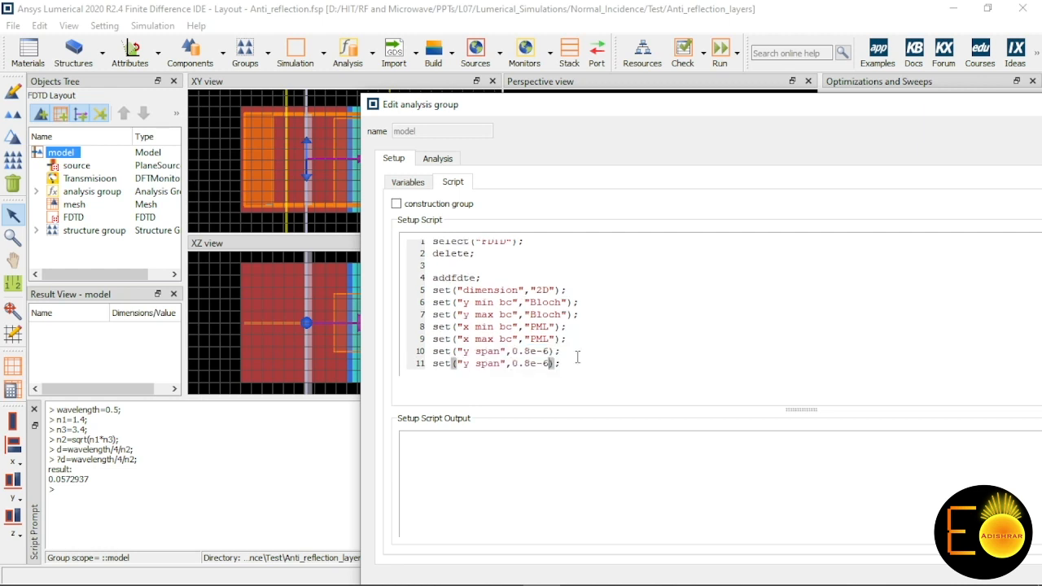
key(BackSpace)
text(z)
Step: Add the line set("x min",0.4e-6); below the z span line
key(Return)
text(set();)
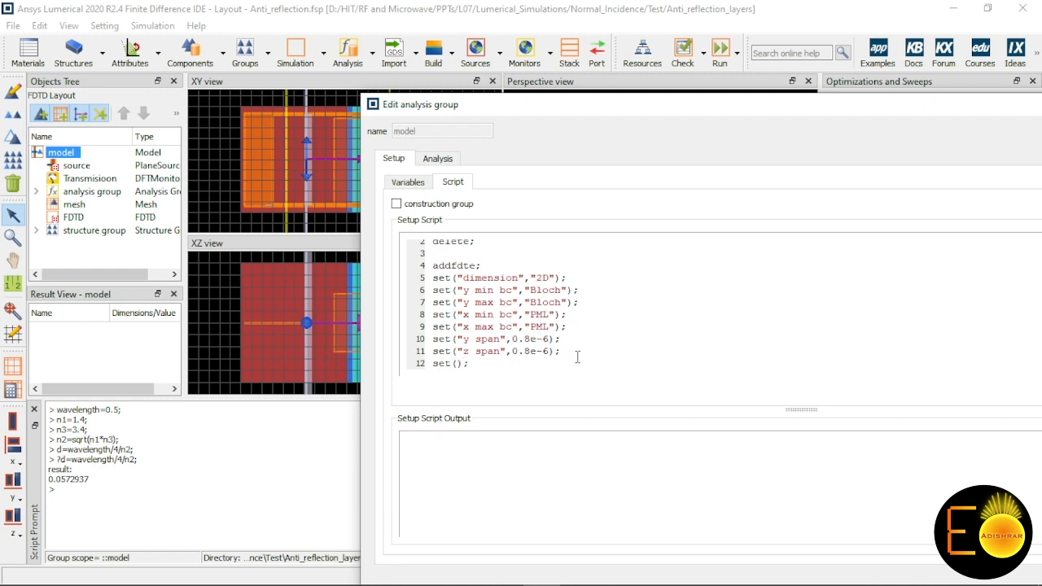
key(Left)
key(Left)
text("")
key(Left)
text(x min)
key(Right)
text(,)
text(0.4e-6)
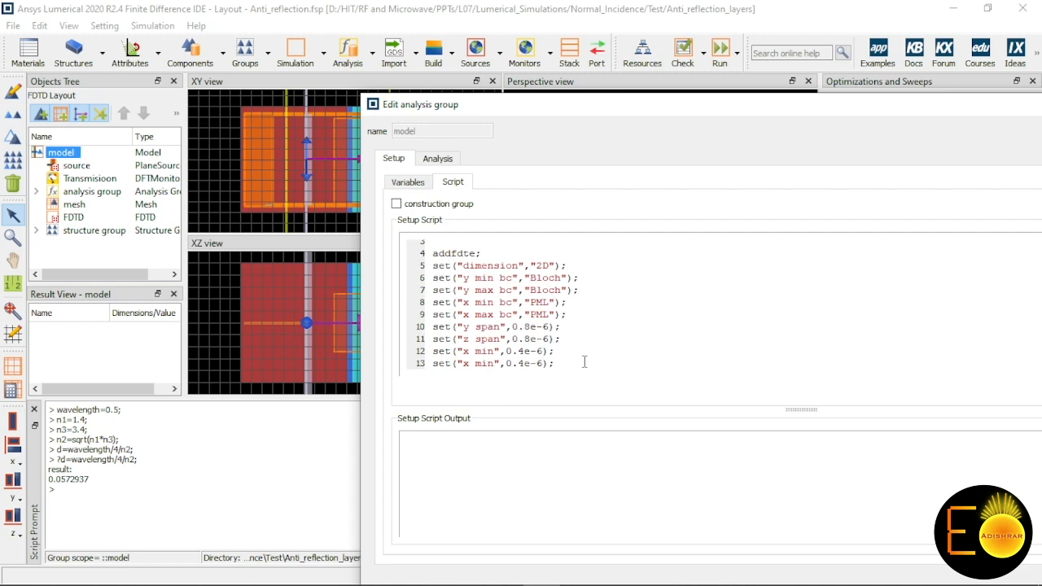
Step: Change the duplicated x min line's property name to x max, keeping the value 0.4e-6
key(BackSpace)
key(BackSpace)
text(ax)
Step: Add the line d=getnamed("::model::structure group","d"); between the delete line and the line that adds the FDTD region
drag(572, 106, 606, 83)
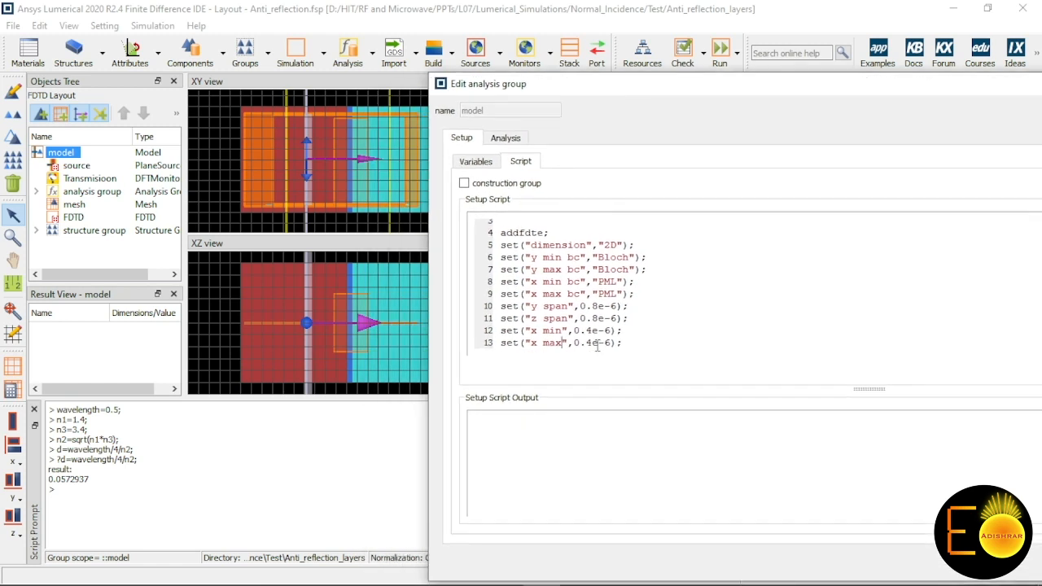
click(613, 344)
scroll(547, 249, up, 1)
click(548, 252)
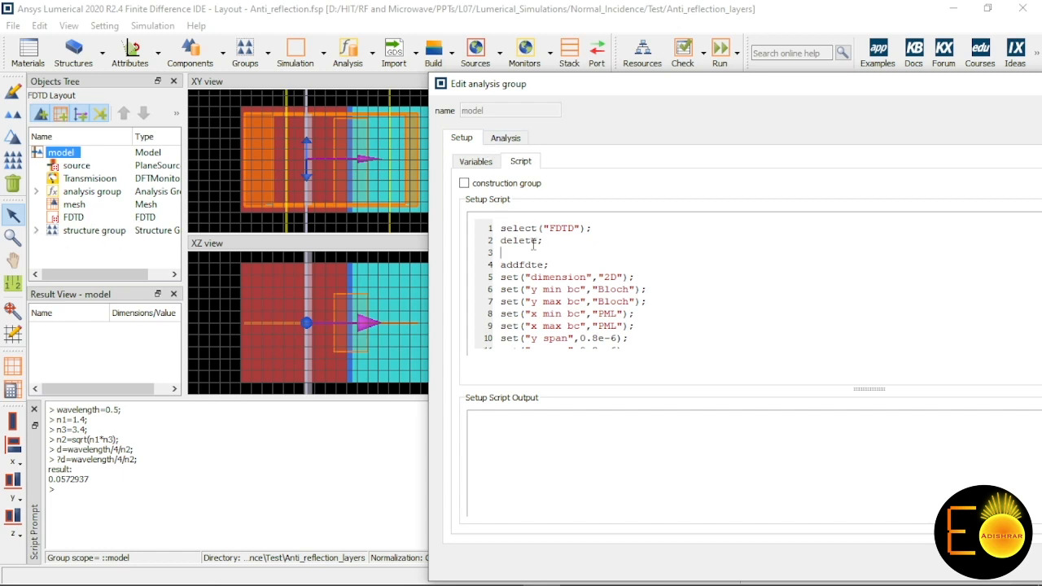
text(d=)
text(getnamed)
text(();)
text(")
text(::model)
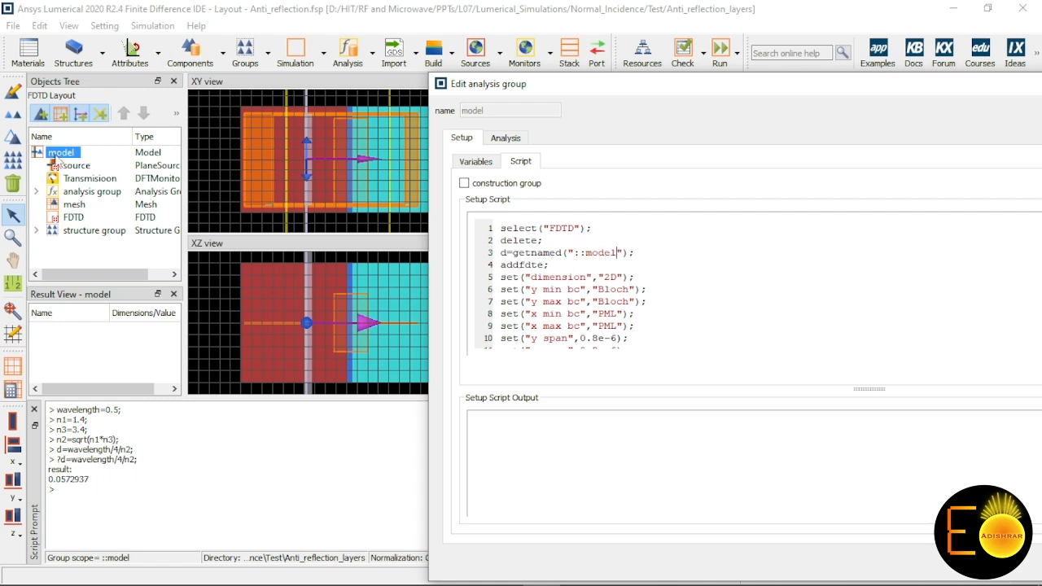
text(::structure group)
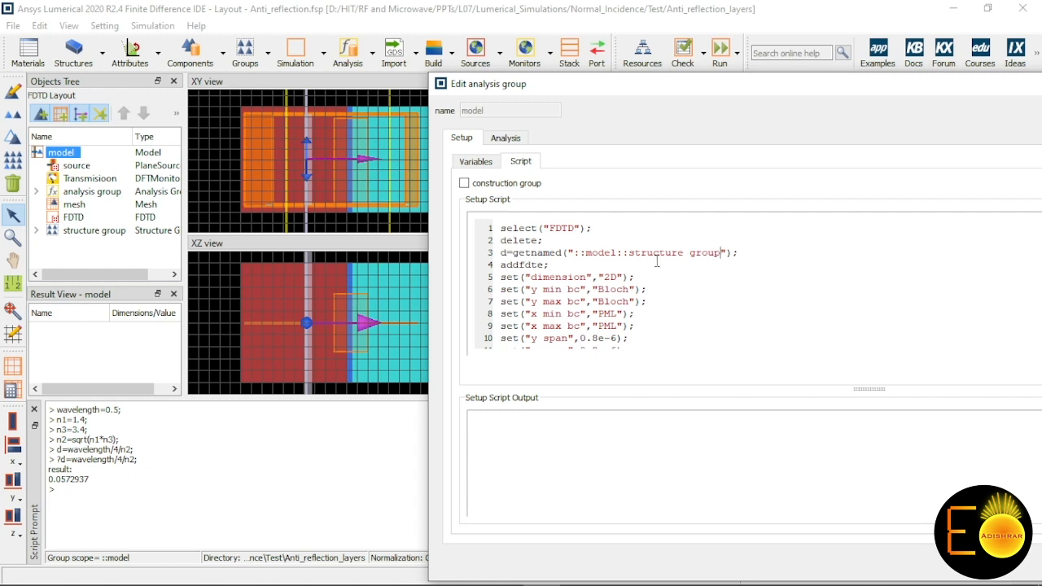
key(Right)
text(,"d")
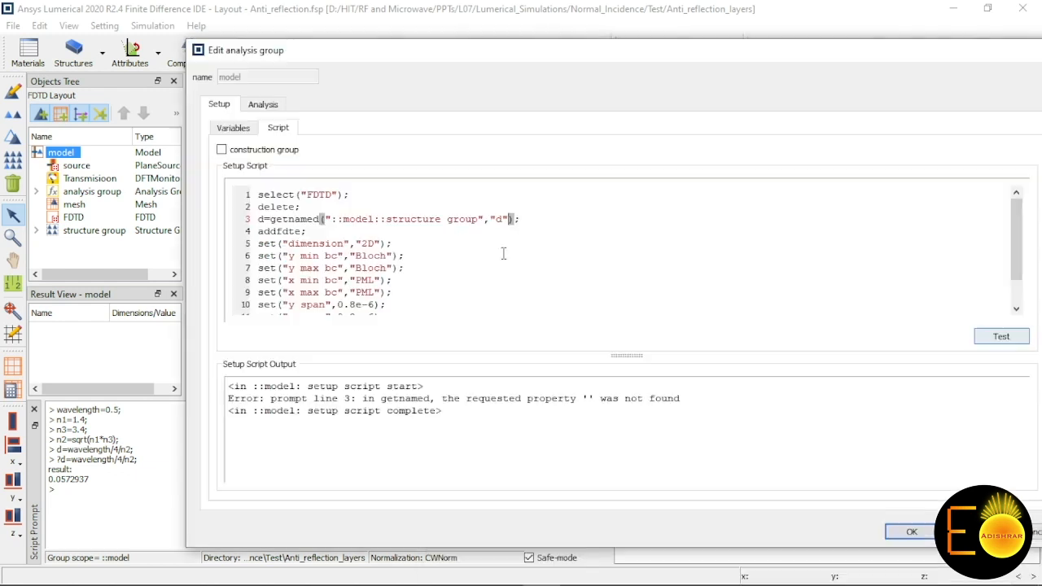
Step: Correct addfdte to addfdtd in the model's setup script and test the script
click(1002, 336)
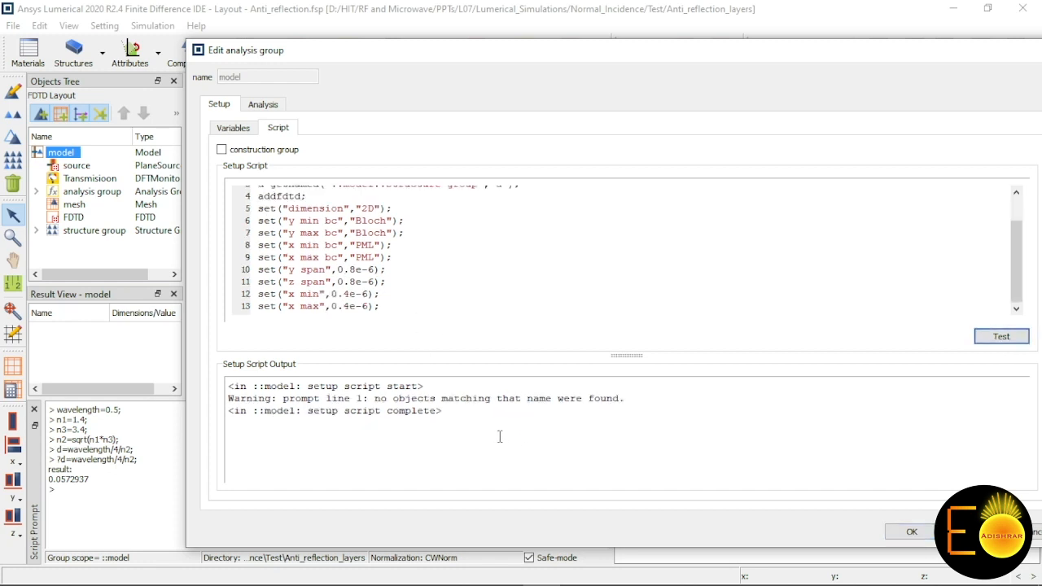
scroll(394, 255, up, 1)
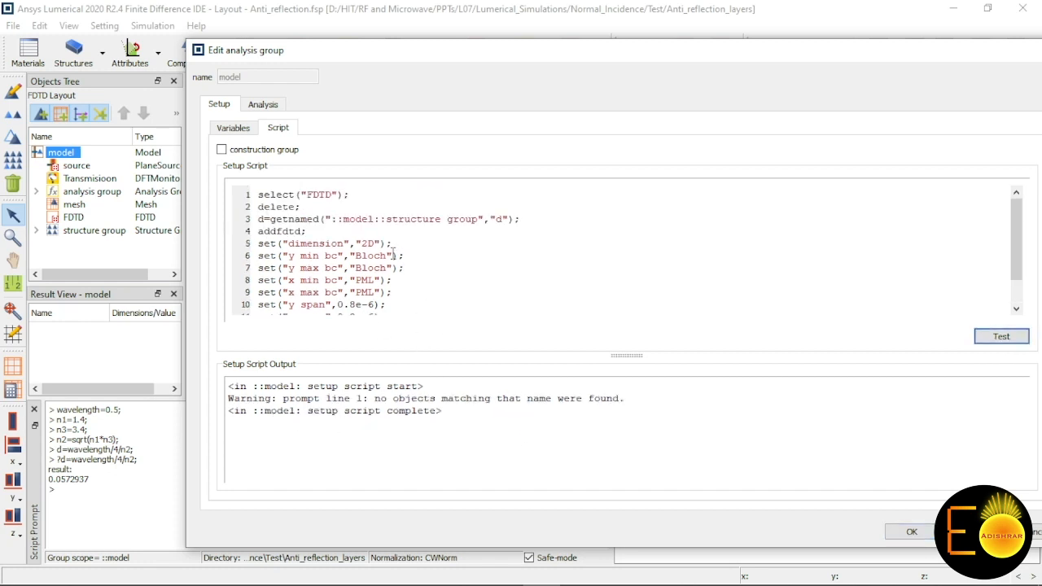
scroll(420, 267, down, 1)
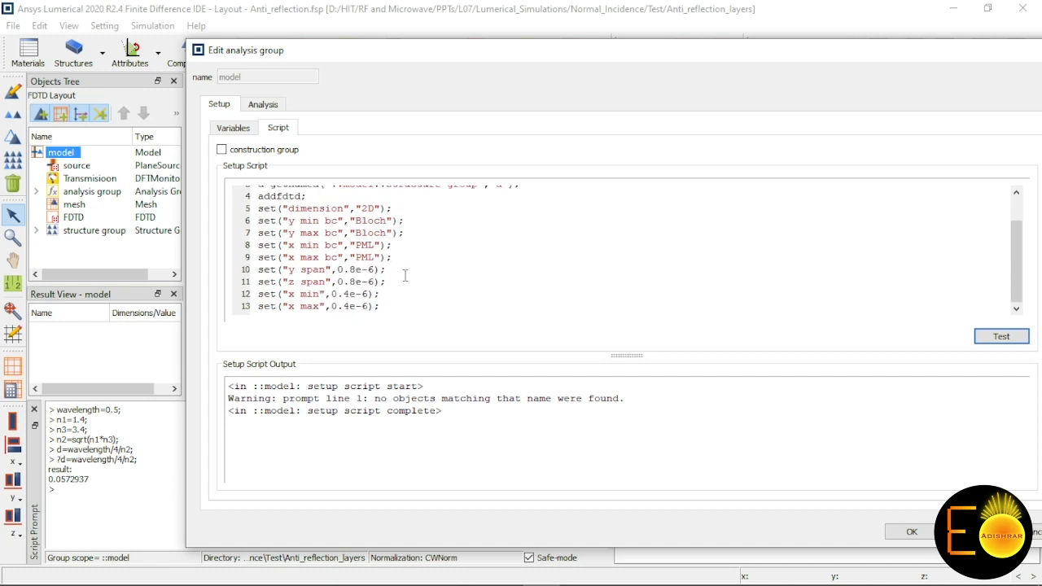
Step: Set the x max value in the setup script to 0.5e-6+d+0.8e-6 and apply the script
click(367, 306)
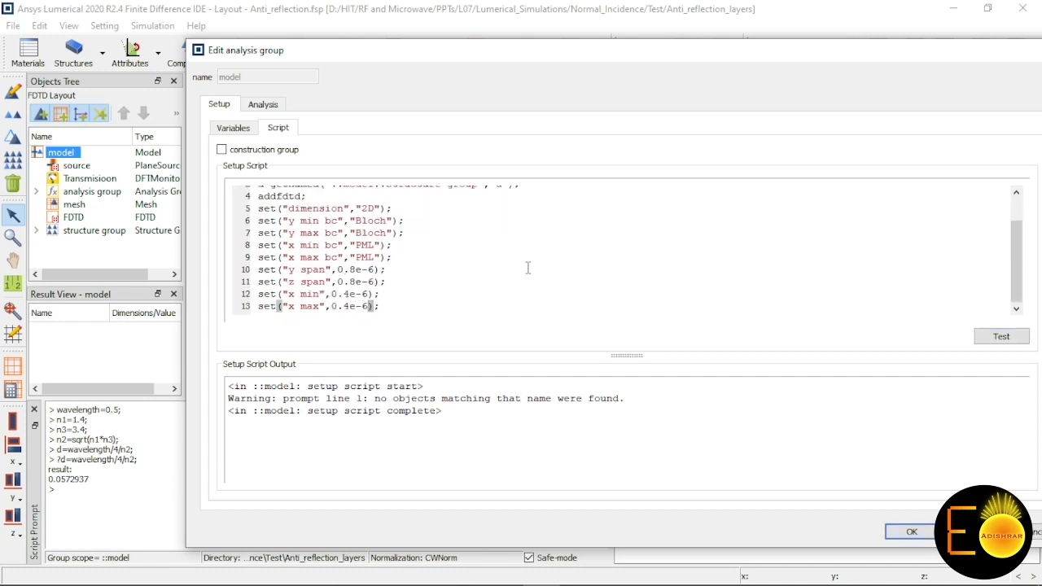
key(BackSpace)
key(BackSpace)
key(BackSpace)
key(BackSpace)
key(BackSpace)
key(BackSpace)
drag(486, 50, 645, 52)
text(0.5)
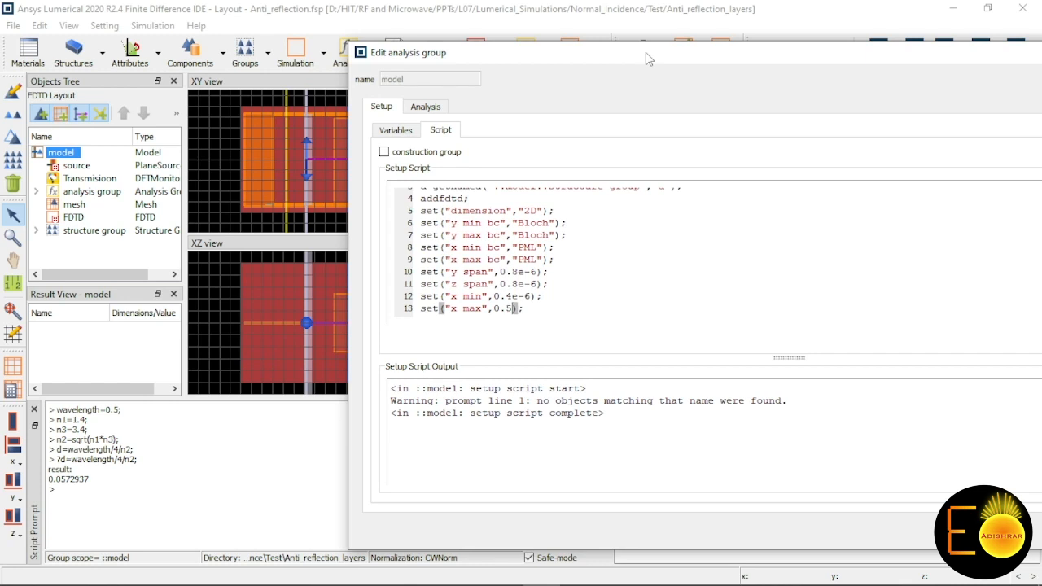
text(e-6)
drag(645, 52, 749, 46)
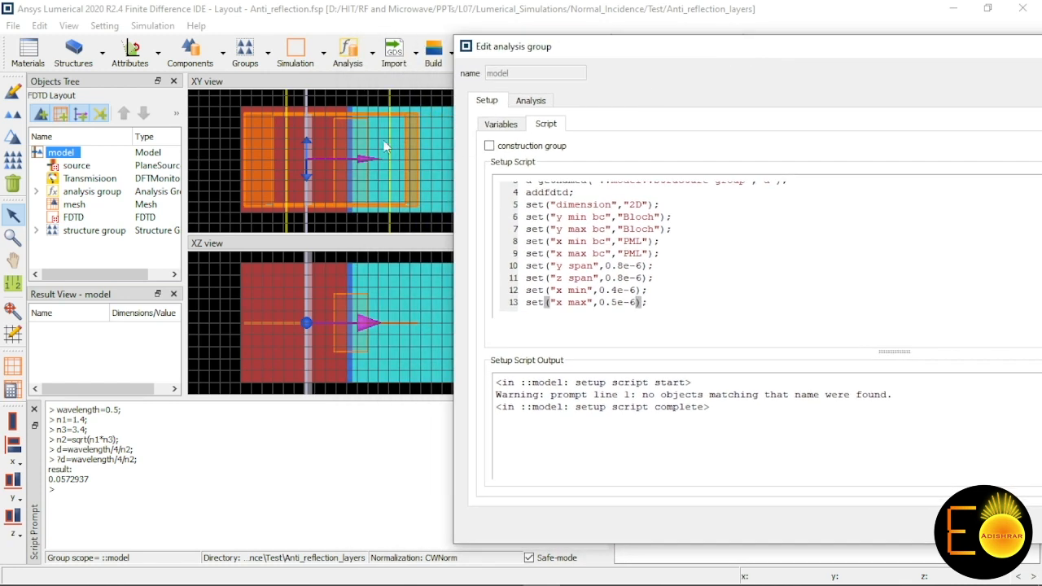
text(+d+)
text(0.8e-6)
drag(627, 47, 365, 41)
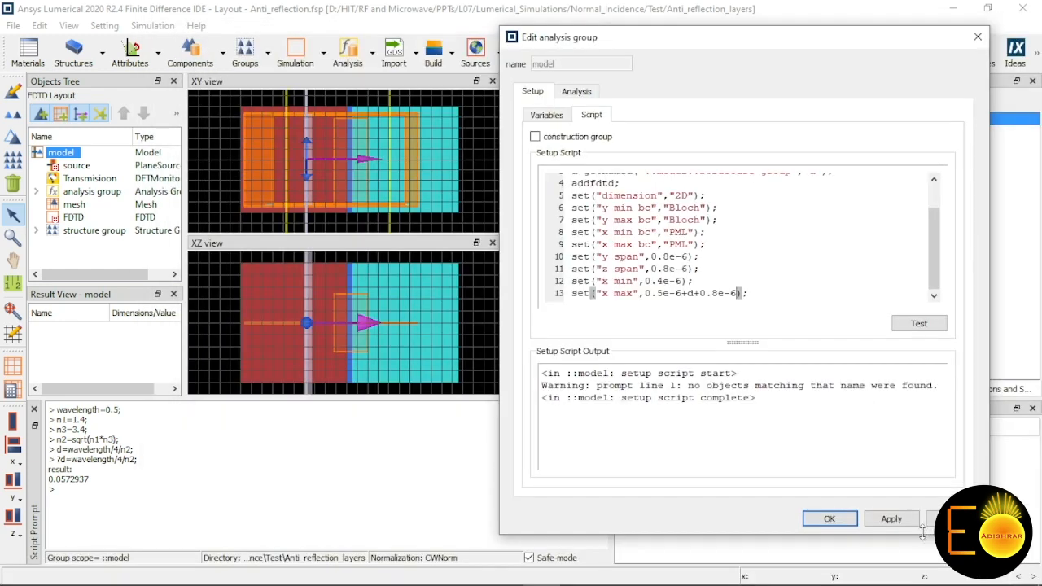
click(892, 519)
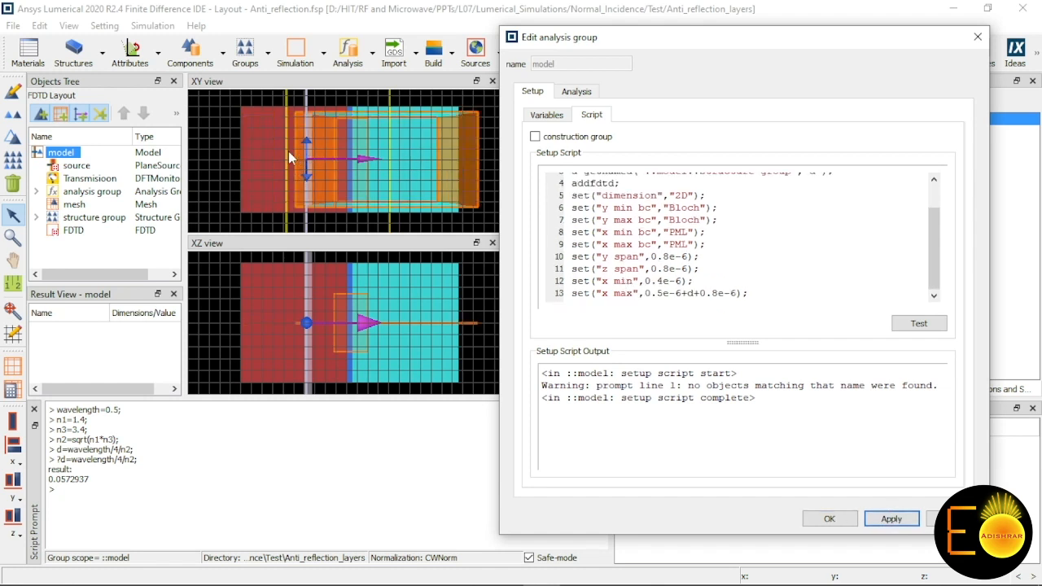
Step: Make the x min value in the setup script negative and apply the script again
click(648, 281)
click(892, 519)
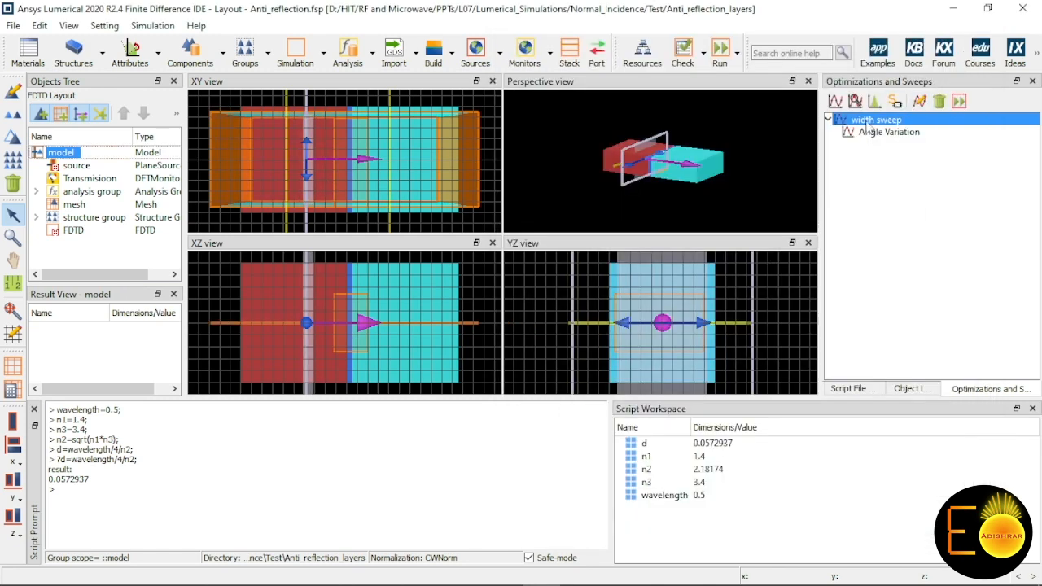
Step: Animate the width sweep to check how the FDTD region follows the layer thickness
right_click(869, 122)
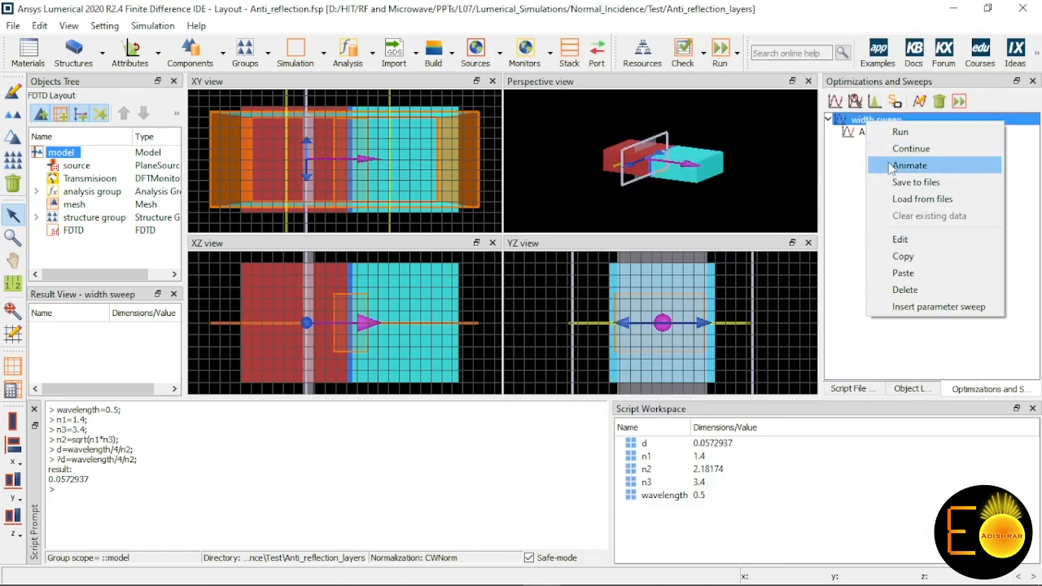
click(890, 166)
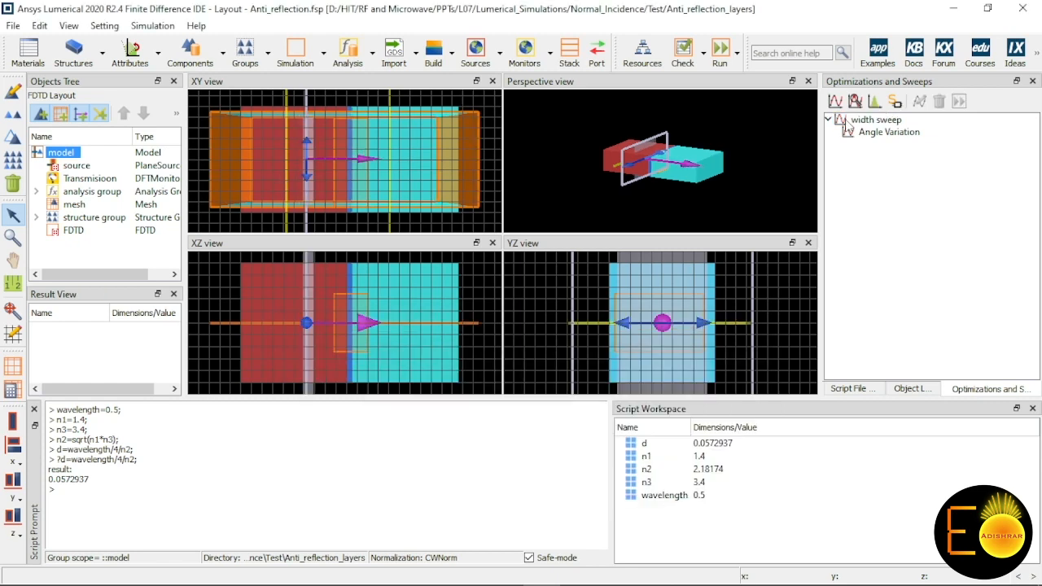
Step: Edit the width sweep so that the third value of parameter d is 0.05729 microns
click(847, 121)
right_click(847, 120)
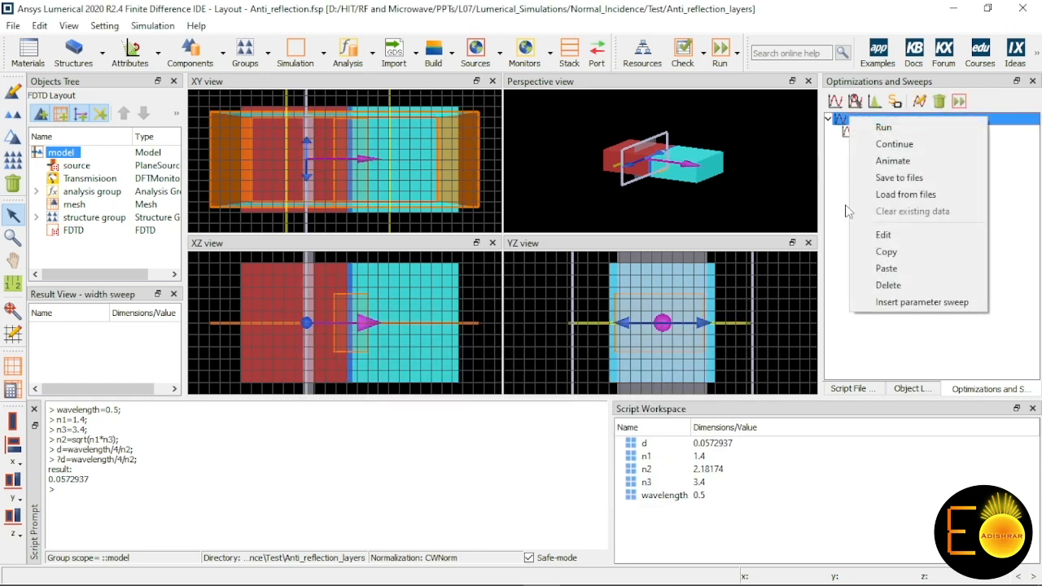
click(899, 233)
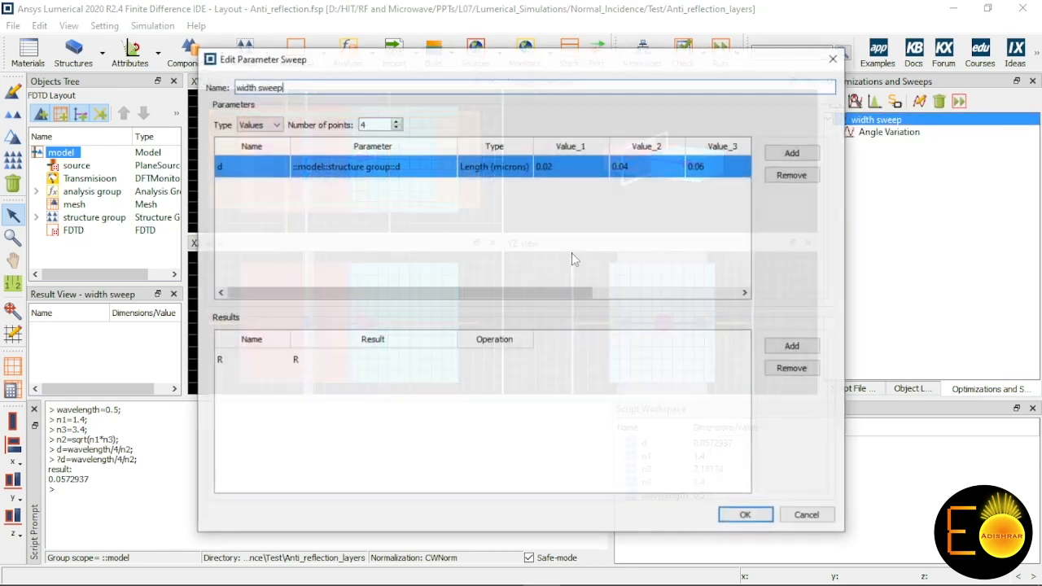
drag(498, 291, 650, 301)
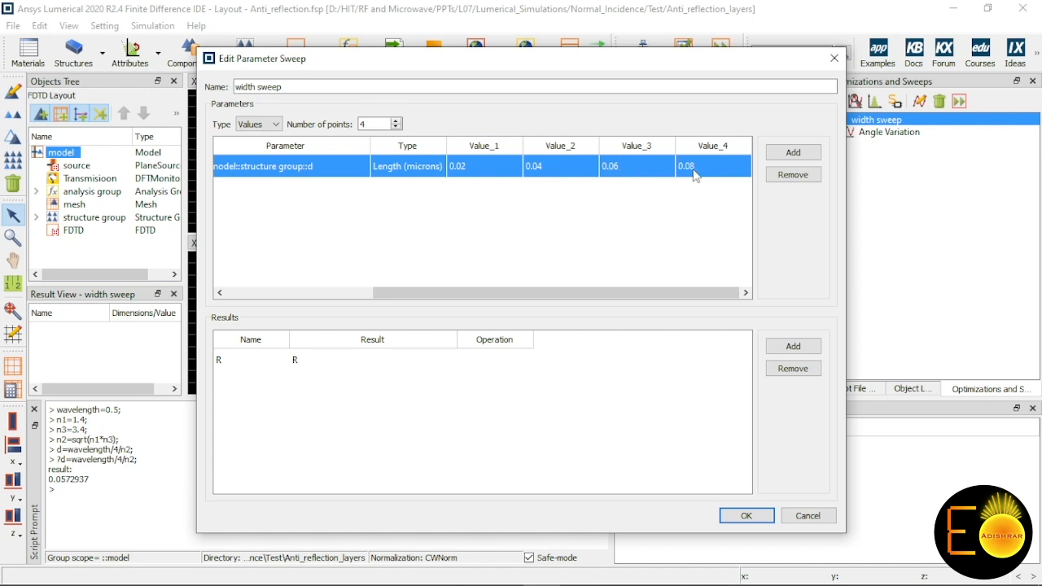
double_click(627, 167)
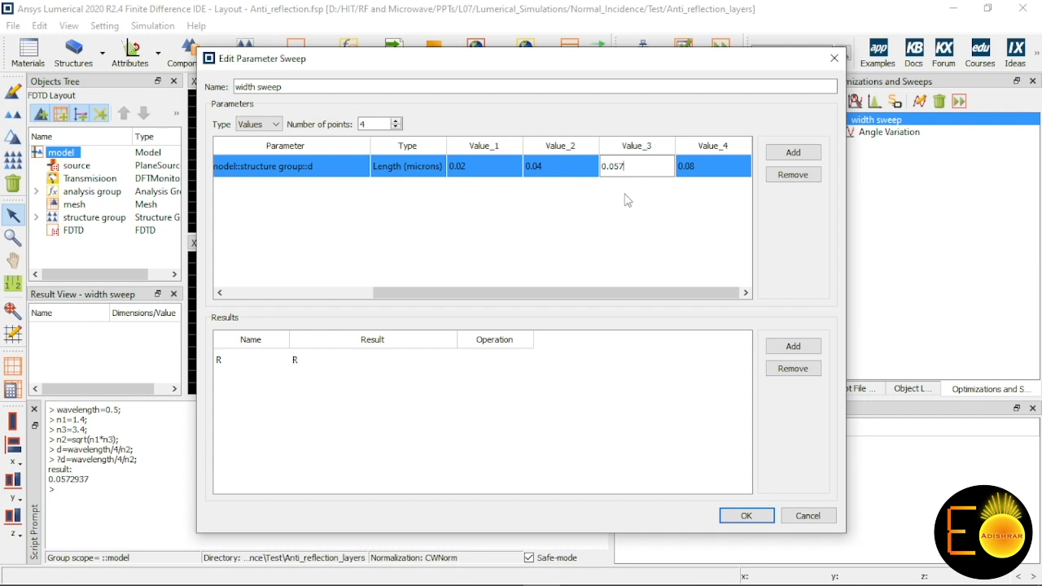
click(625, 194)
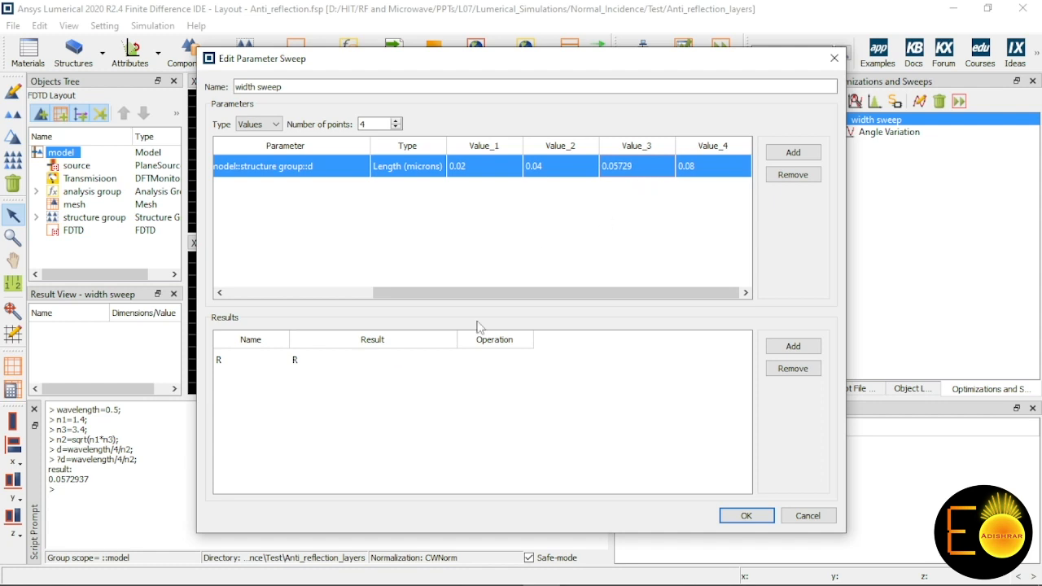
click(747, 517)
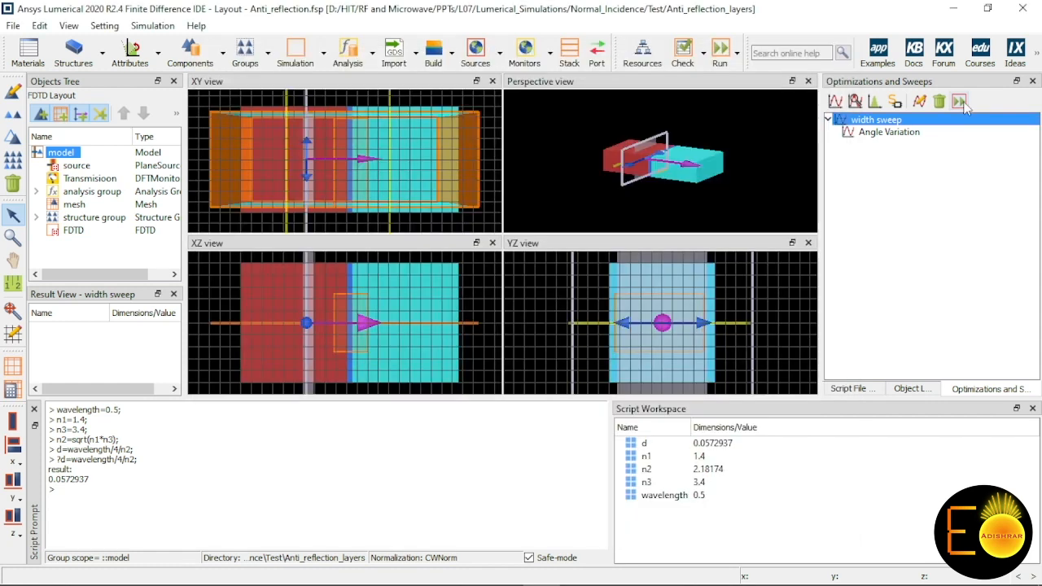
Step: Run the width sweep and visualize its R result
click(960, 102)
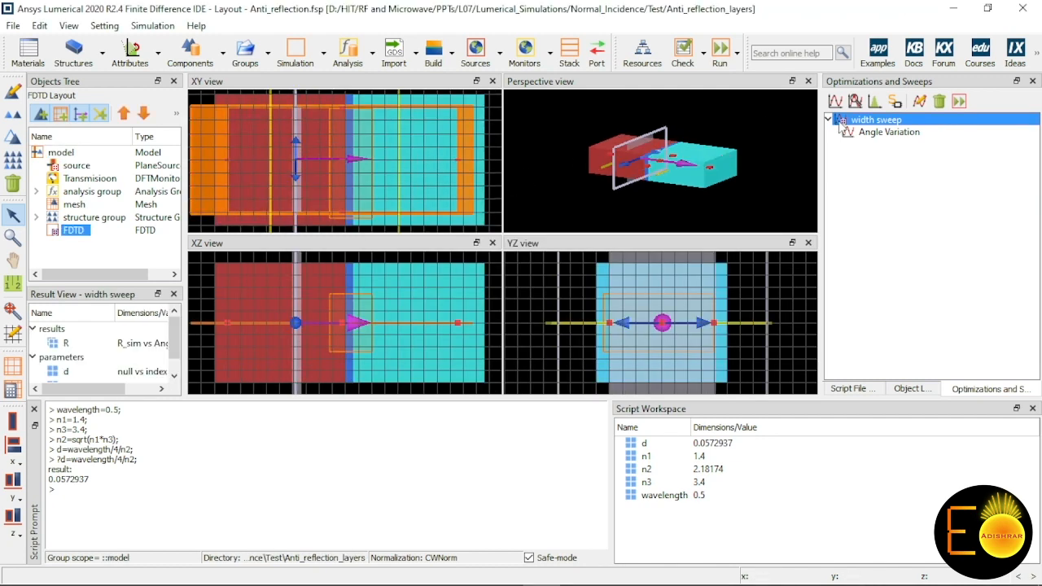
right_click(865, 125)
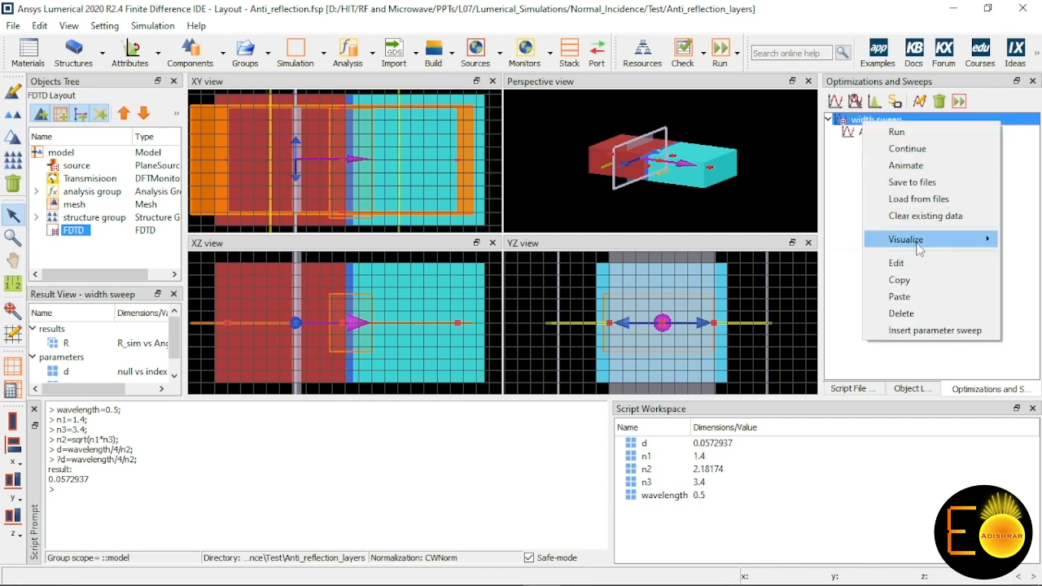
mouse_move(877, 248)
click(843, 239)
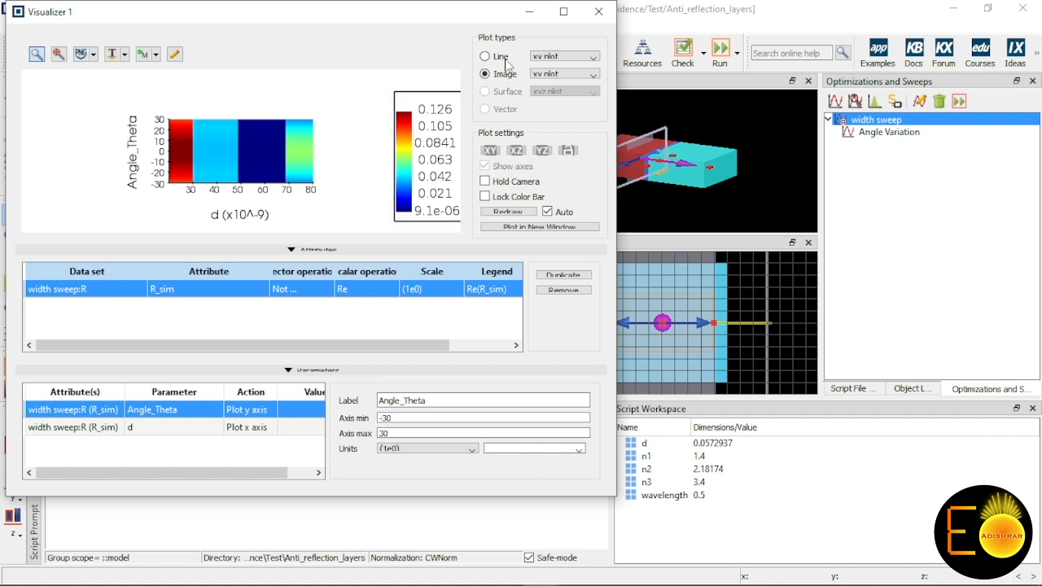
Step: Display R_sim as a line plot with Angle_Theta on the x axis, and set the units of d to micro (1e-6)
click(484, 56)
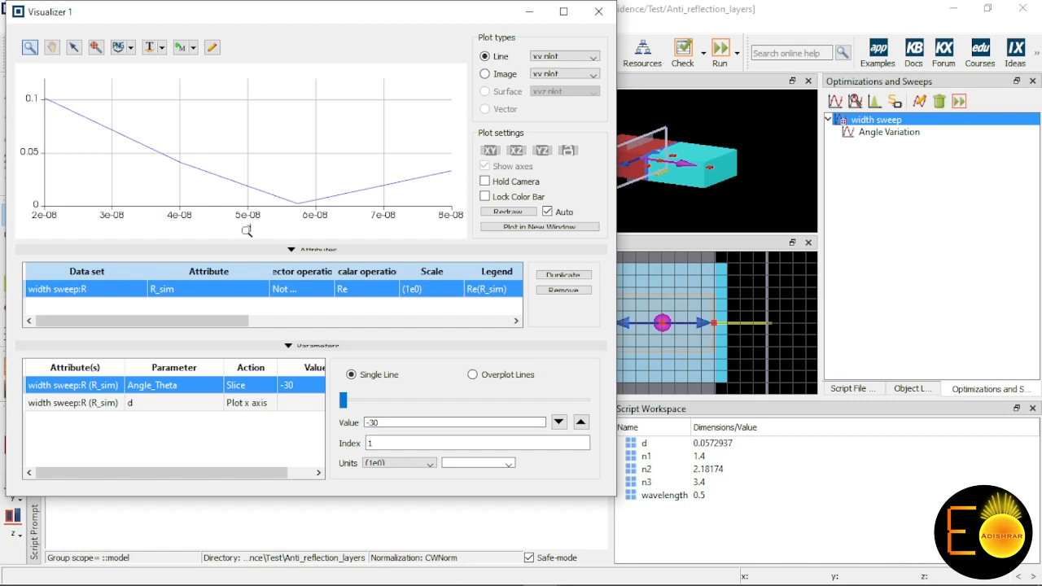
click(250, 392)
click(244, 400)
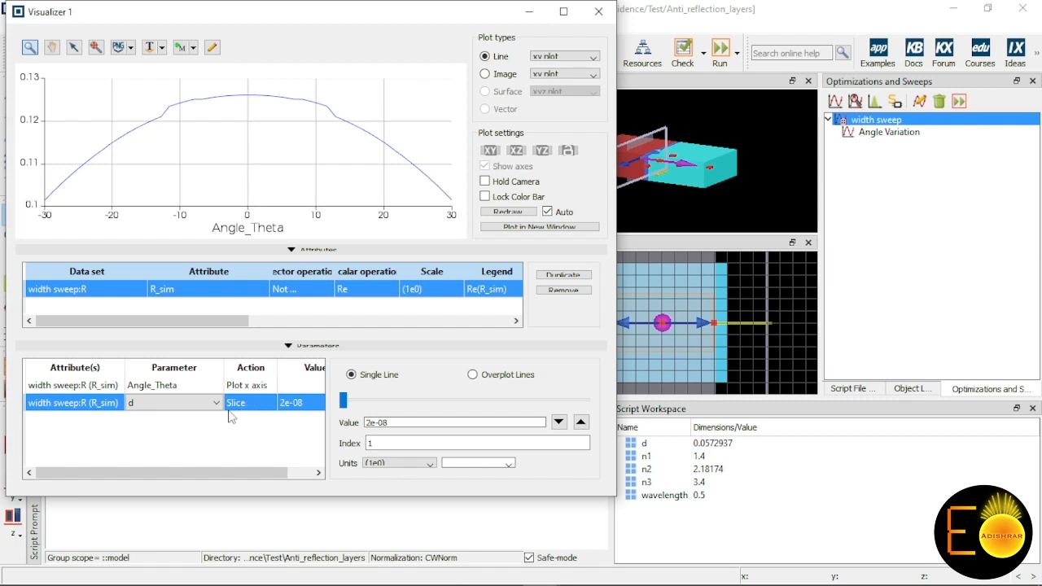
click(399, 463)
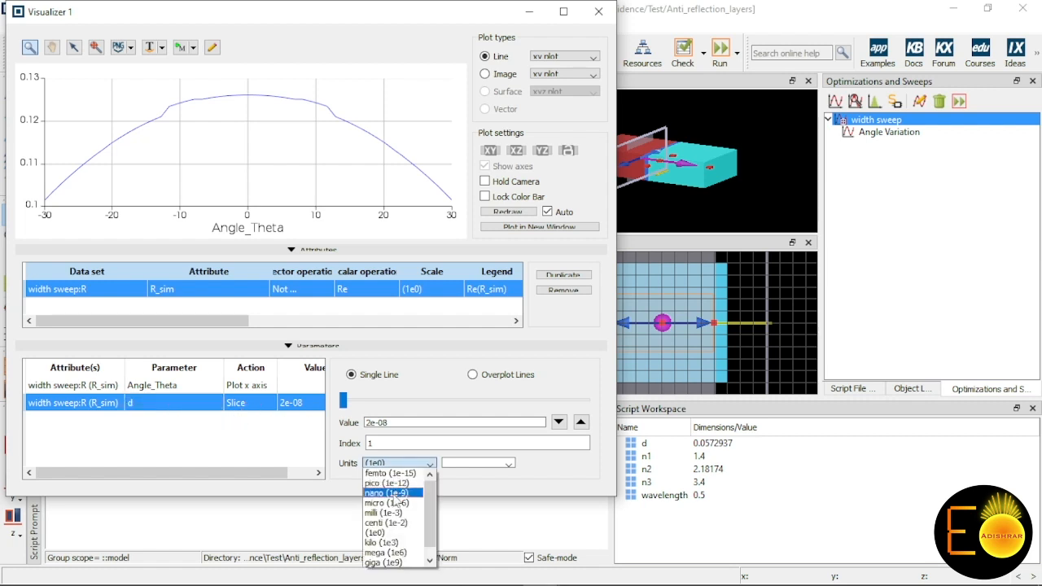
click(396, 504)
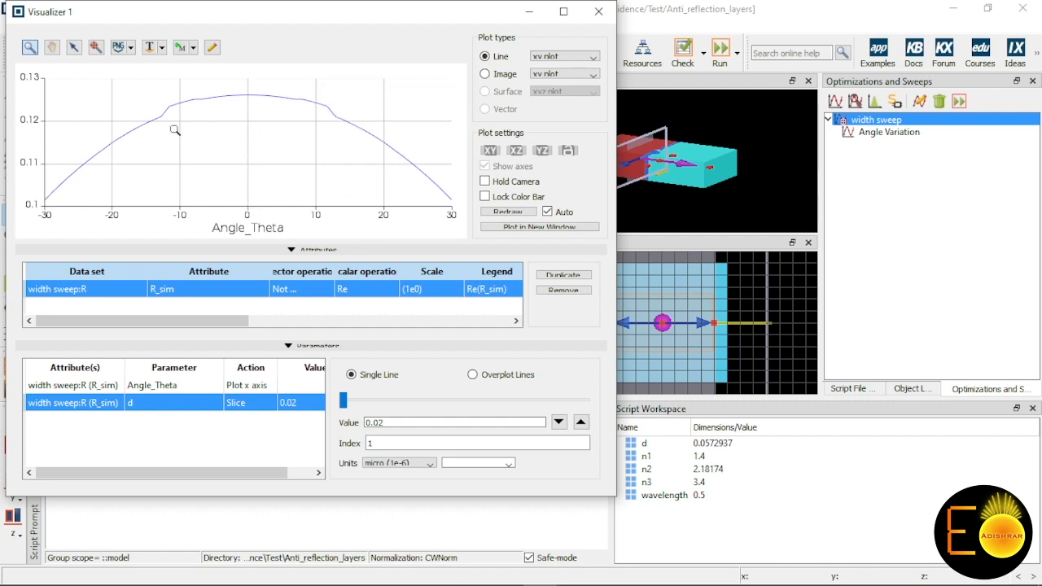
Step: Compare the reflection curves for d slices of 0.04, 0.05729 and 0.08 microns, then return to the main layout window
click(580, 422)
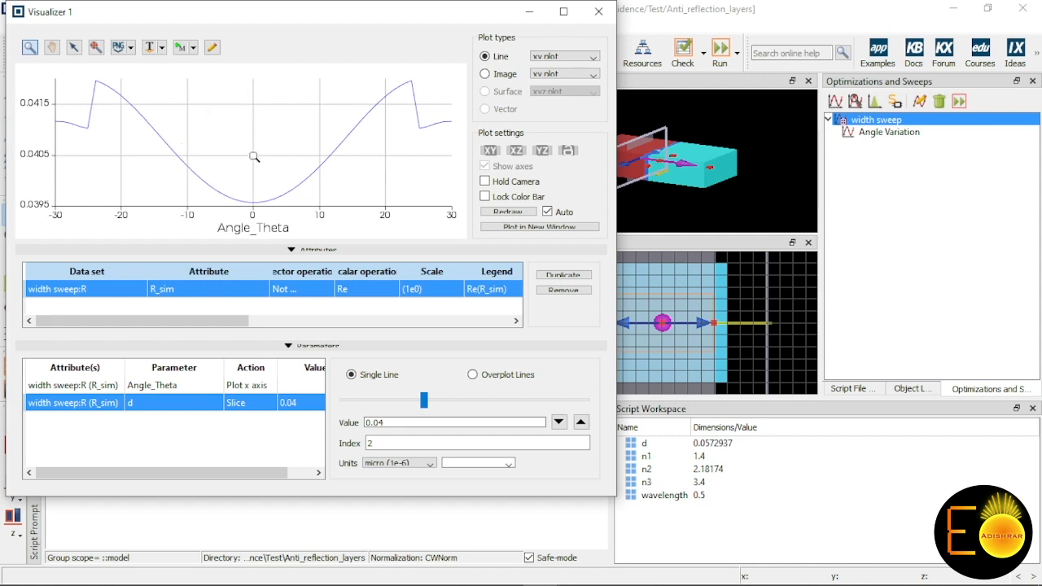
click(581, 422)
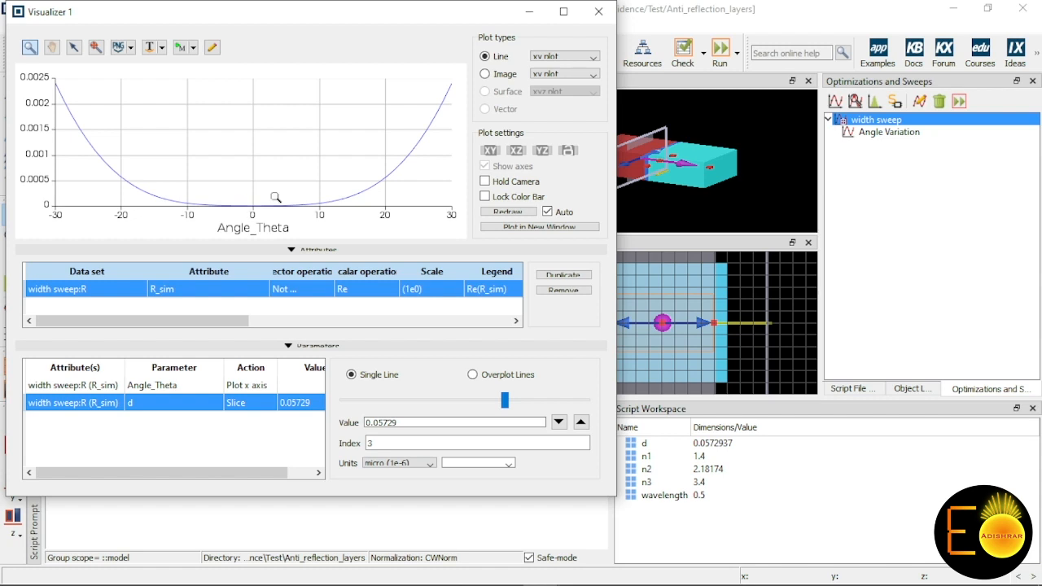
click(581, 422)
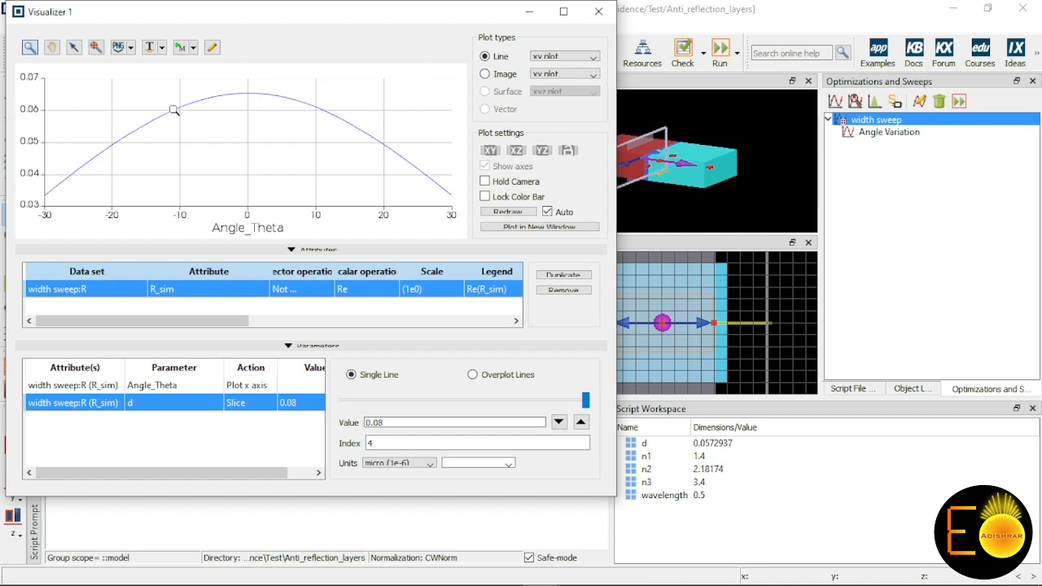
mouse_move(253, 95)
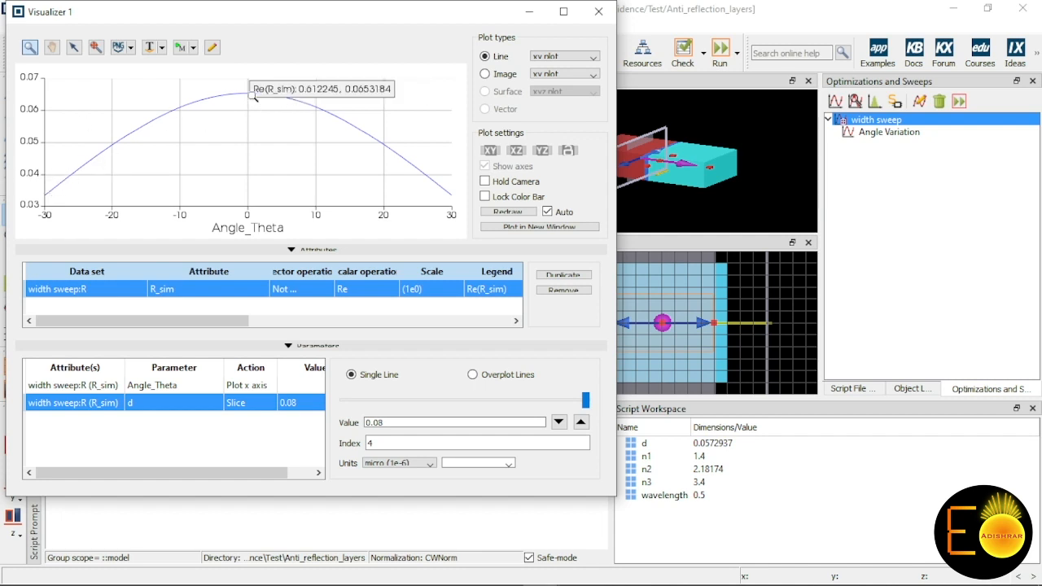
click(456, 397)
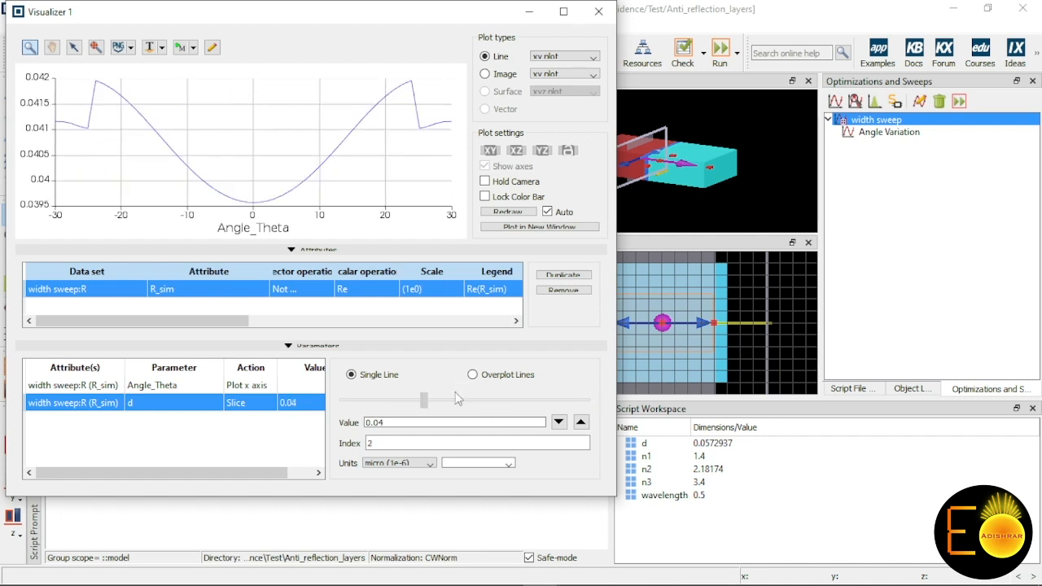
click(368, 402)
drag(368, 403, 554, 404)
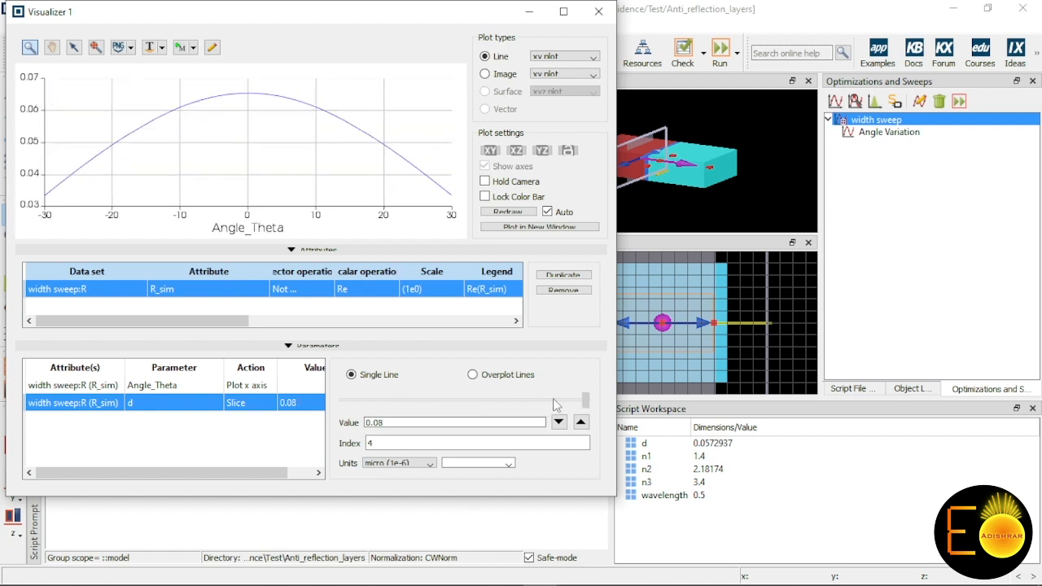
click(856, 208)
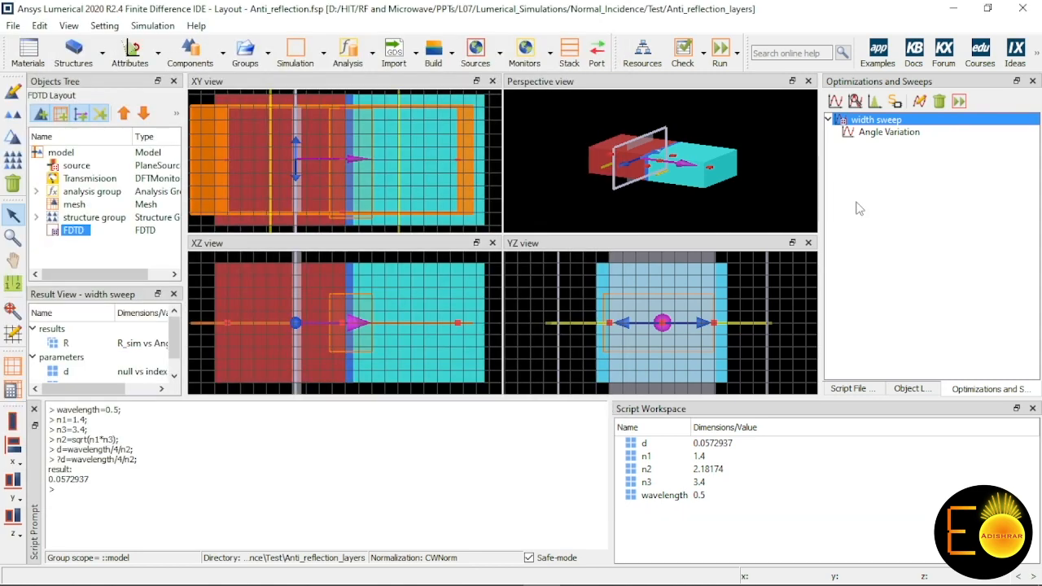